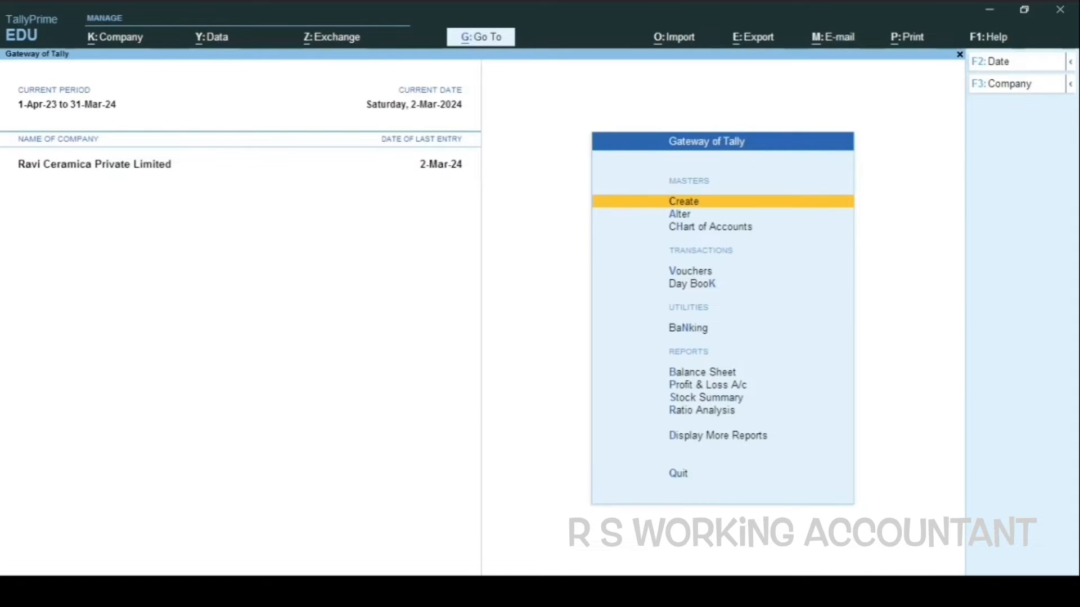
Start a new ledger and name it Cute Textiles, leaving the alias blank
key("Return")
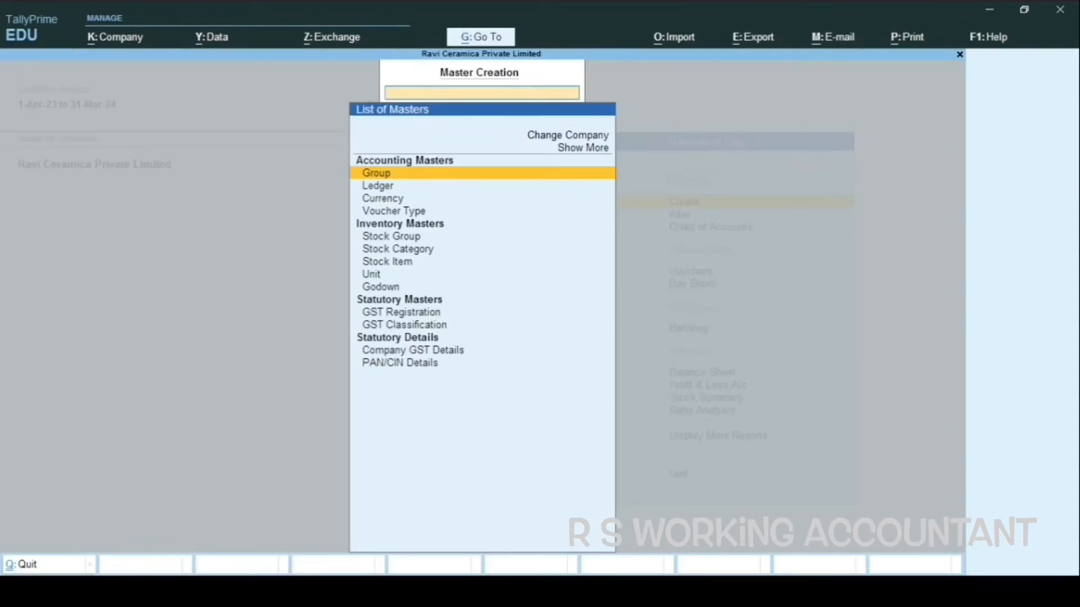
key("Down")
key("Return")
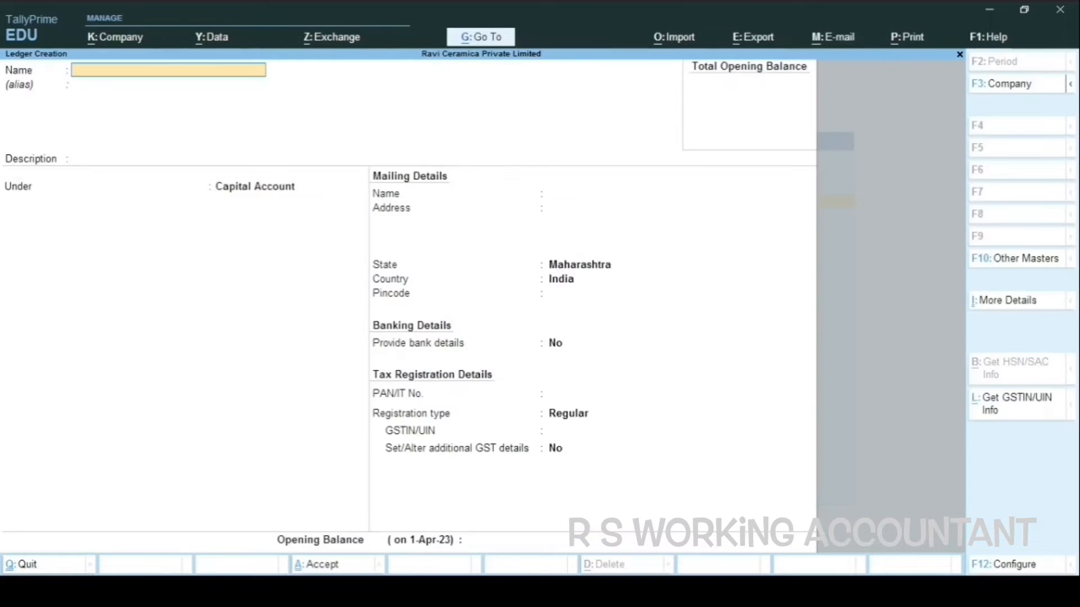
type("Cute Textiles")
key("Return")
key("Return")
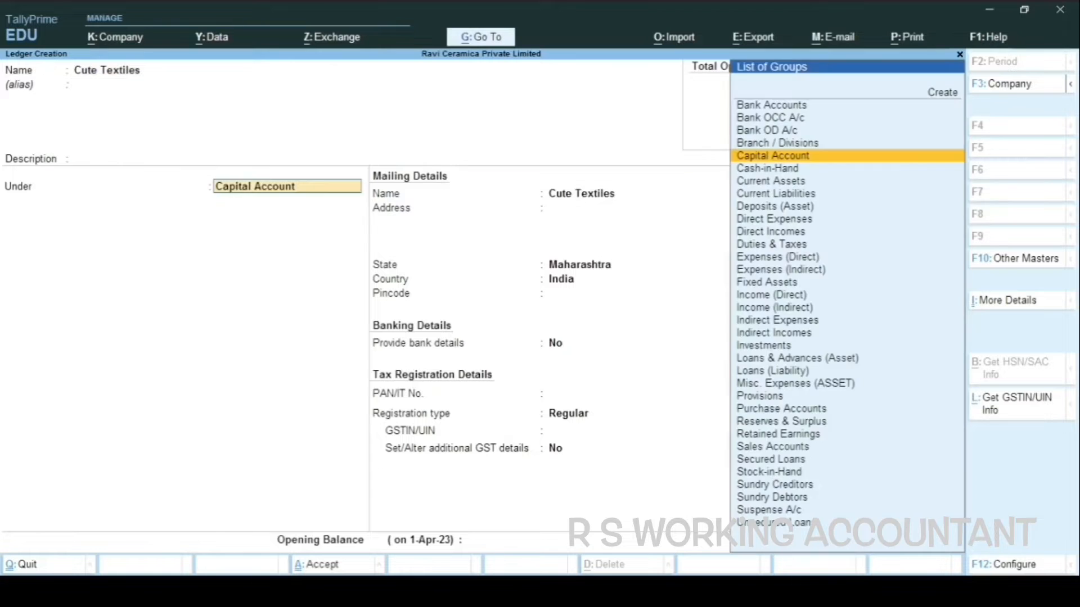
Place the ledger under Sundry Debtors and keep bill-by-bill balances set to Yes
type("Sun")
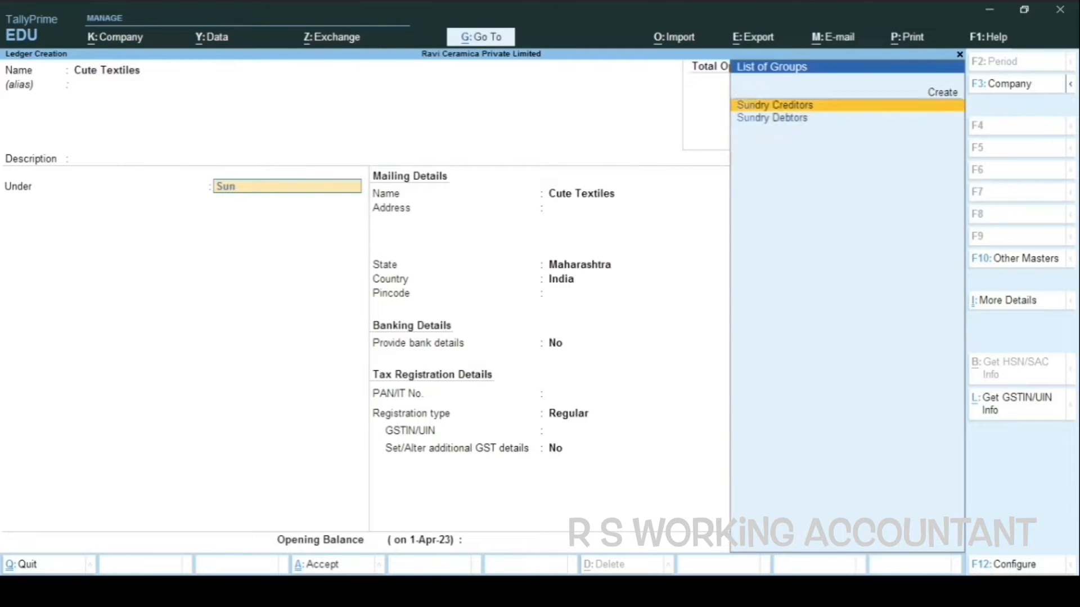
key("Down")
key("Return")
key("Return")
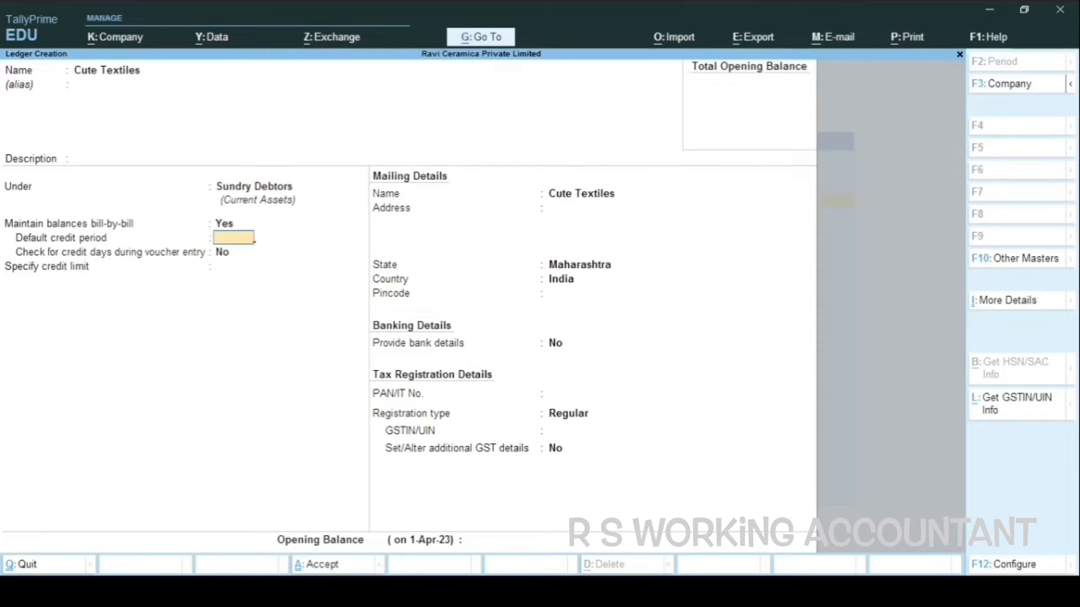
key("BackSpace")
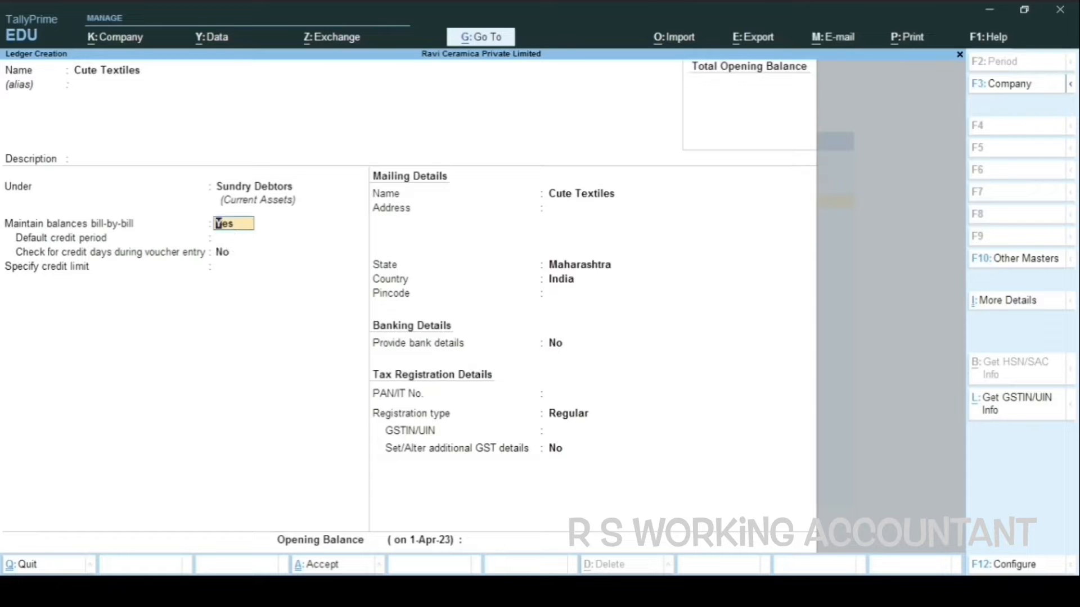
key("Return")
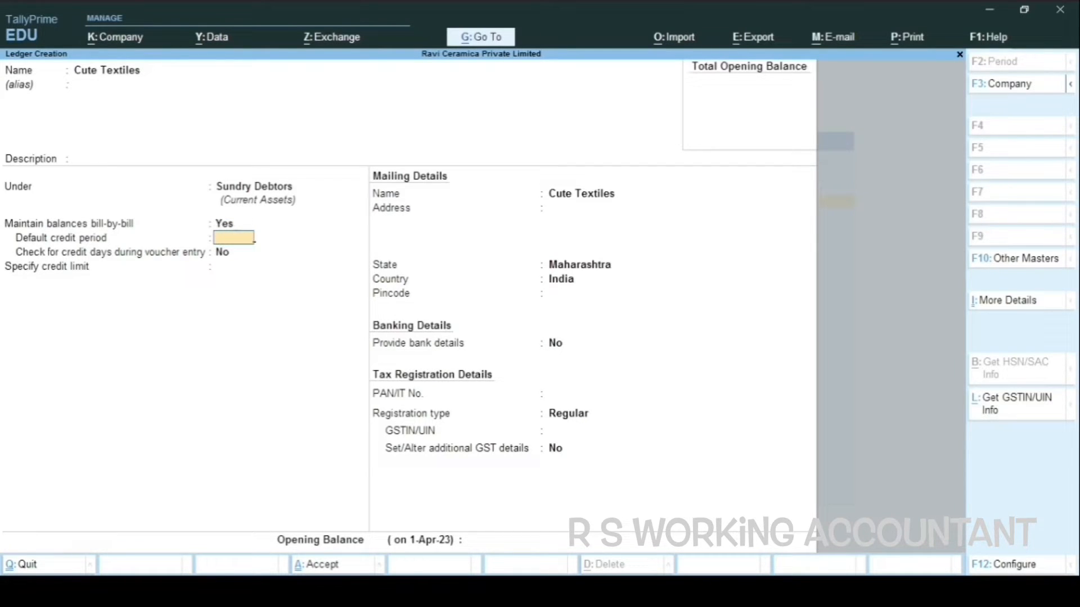
Leave the credit and address fields blank, keeping Maharashtra, India and No for bank details
key("Return")
key("Return")
key("Return")
key("Return")
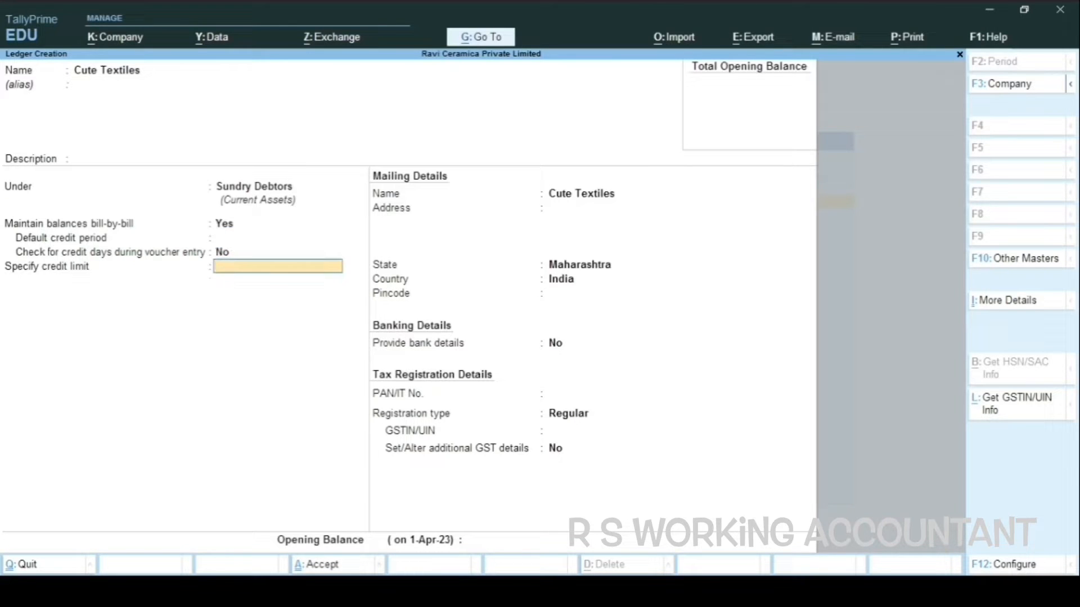
key("Return")
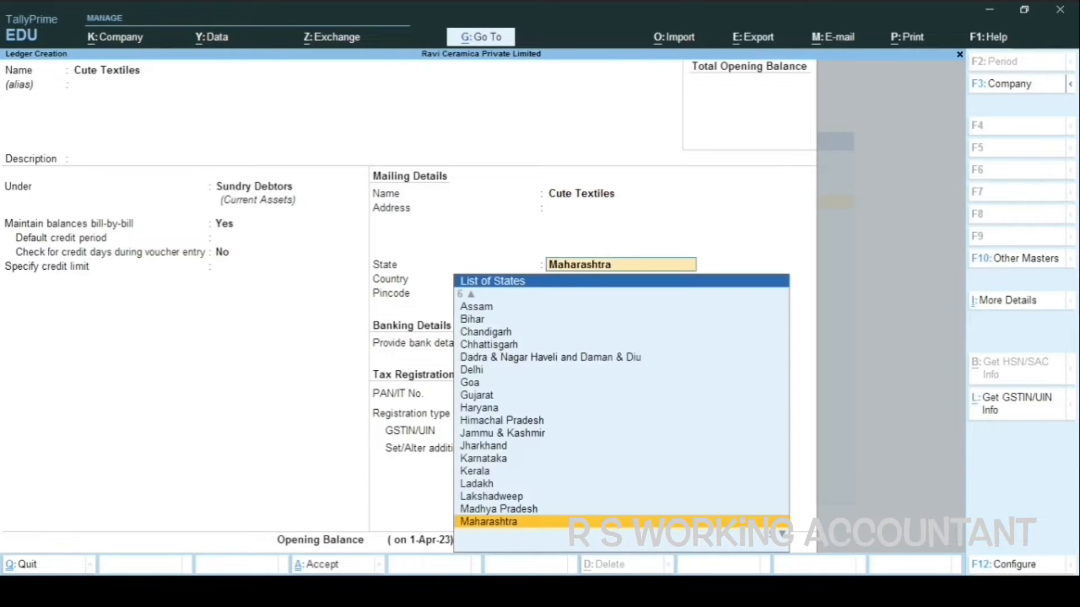
key("Return")
key("Return")
key("Return")
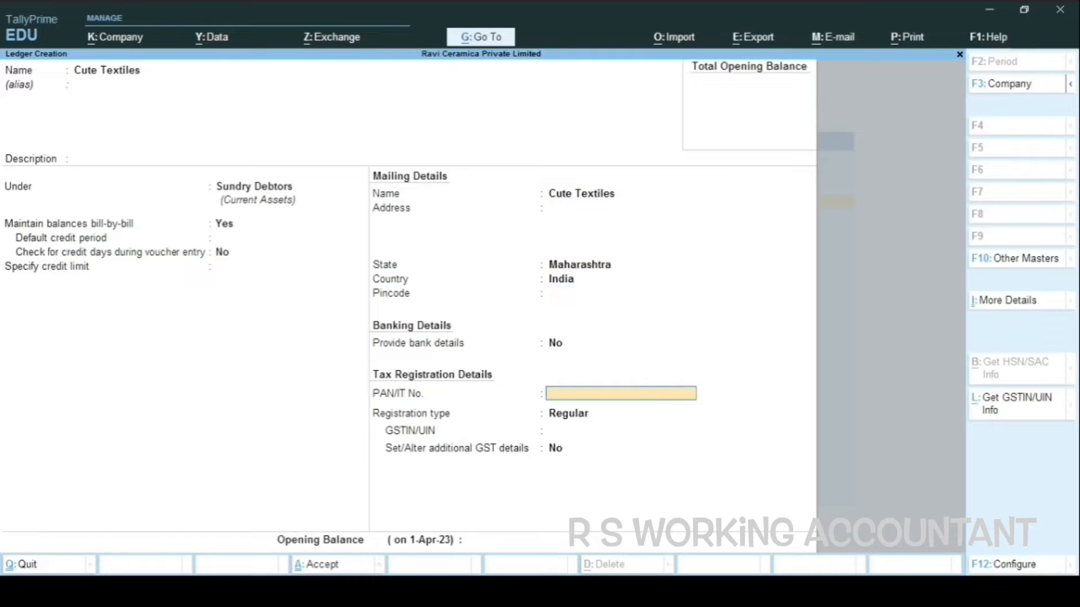
Keep the GST registration type as Regular and leave the PAN and GSTIN/UIN fields blank
key("Return")
key("BackSpace")
key("Return")
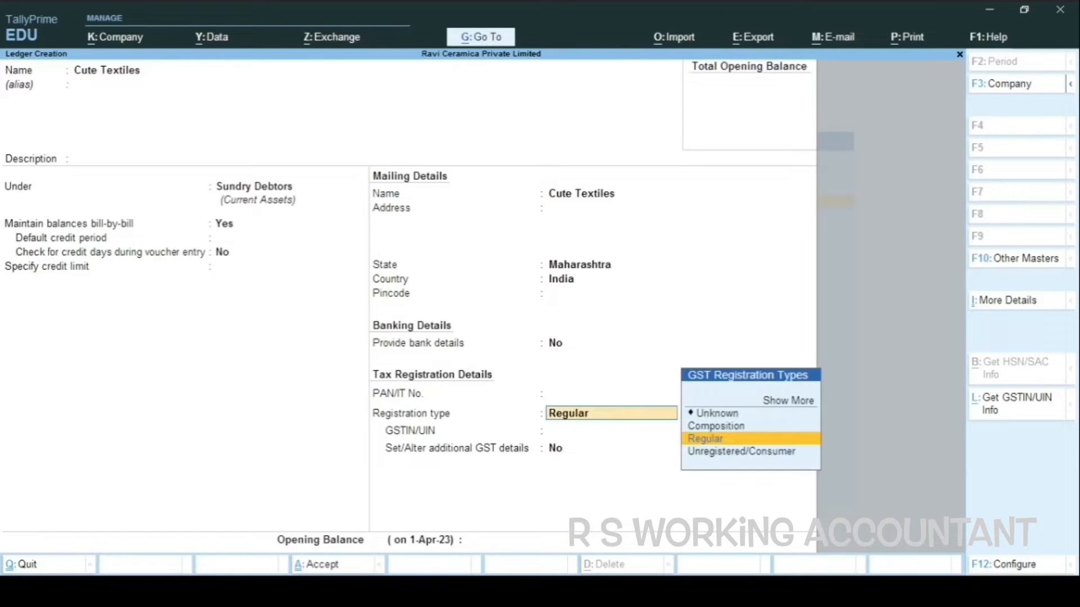
key("Down")
key("Up")
key("Return")
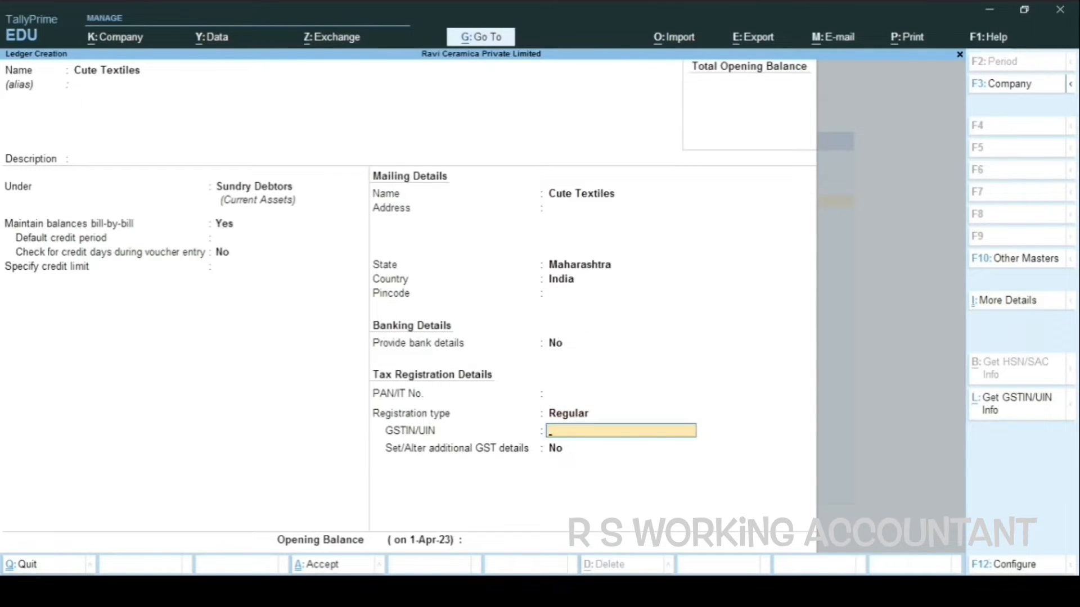
key("Return")
key("Return")
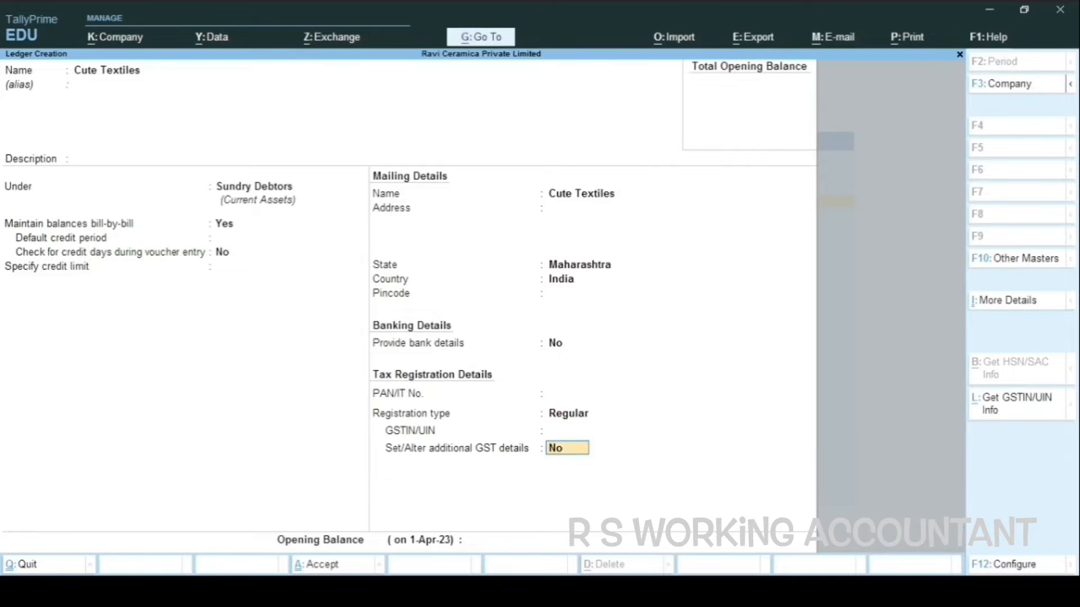
Save the Cute Textiles ledger without additional GST details and return to the Gateway of Tally
key("Return")
key("Return")
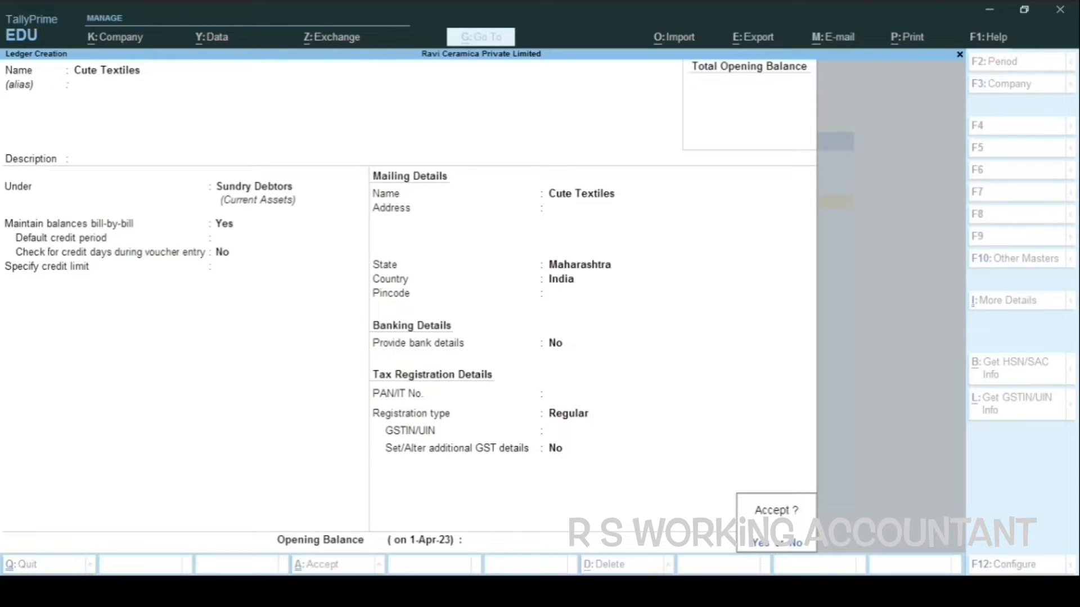
key("y")
key("Escape")
key("Escape")
key("Escape")
key("Escape")
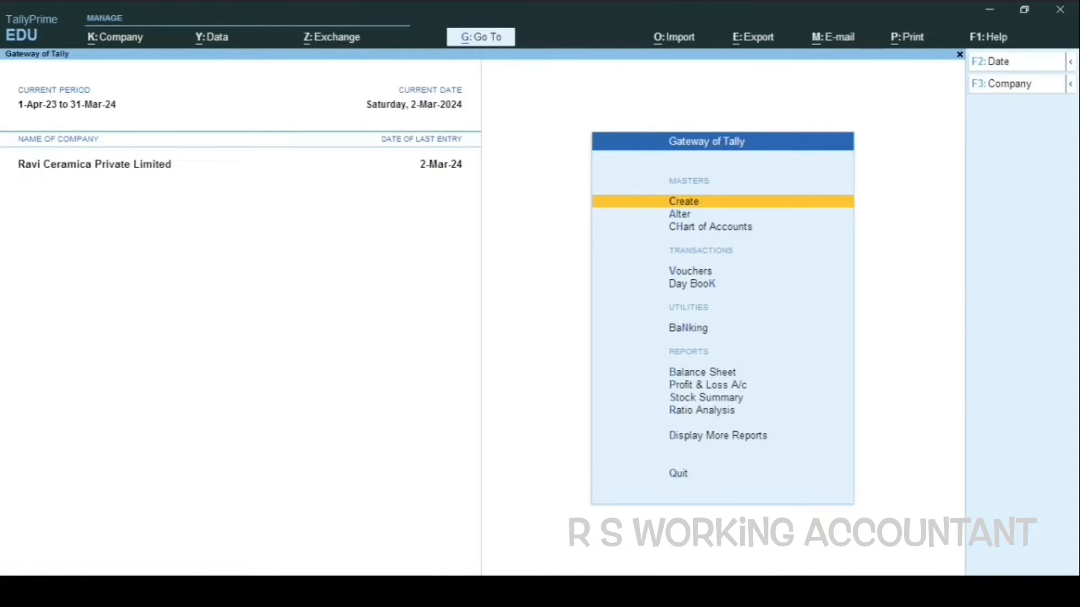
Open a sales voucher and set its date to 1/6/23
key("v")
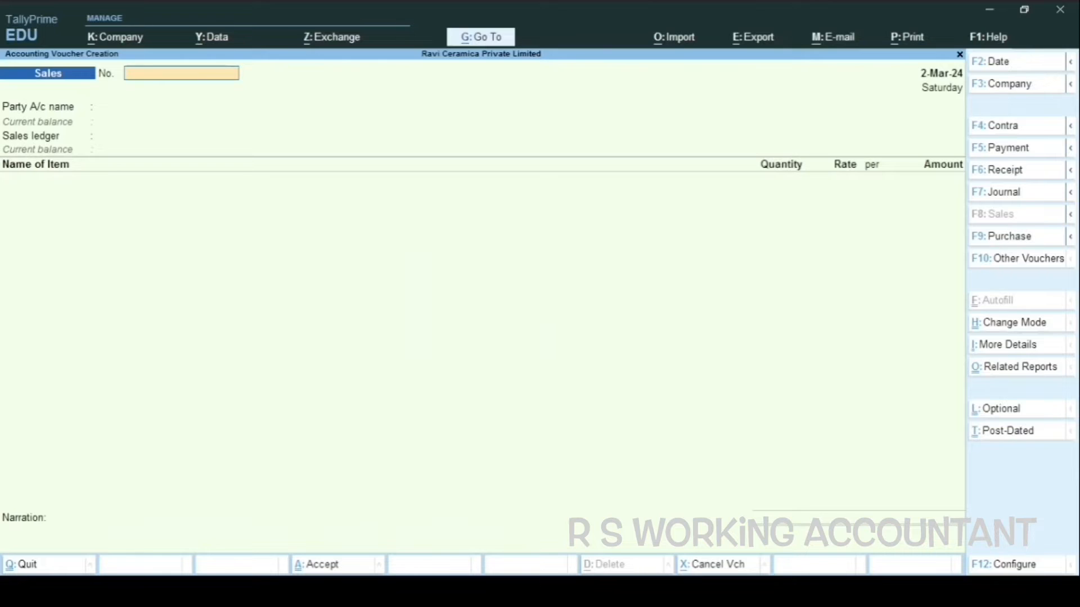
key("F2")
type("1/6/")
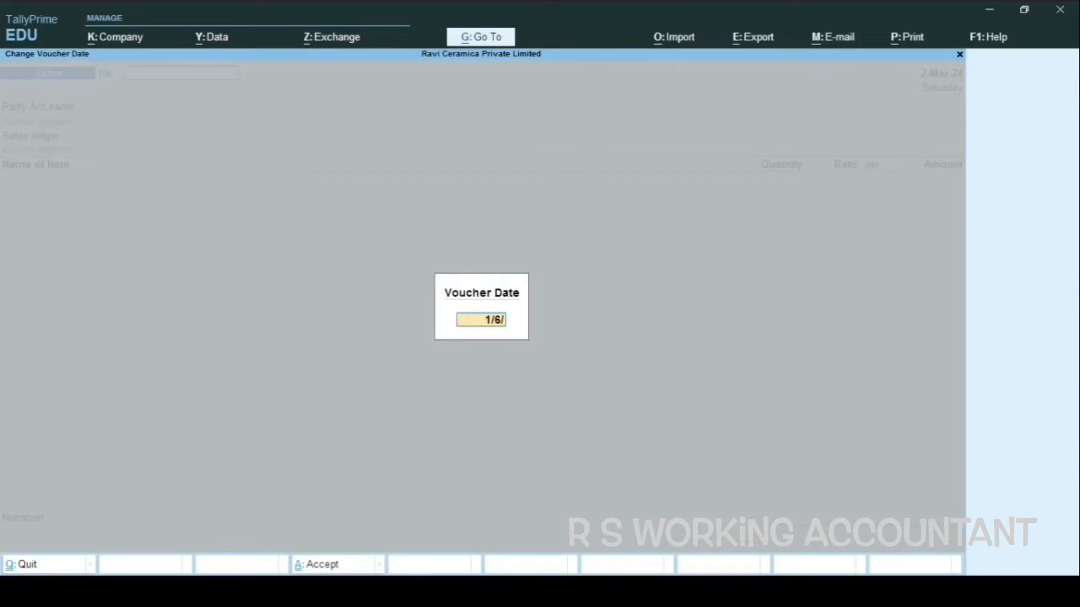
type("23")
key("Return")
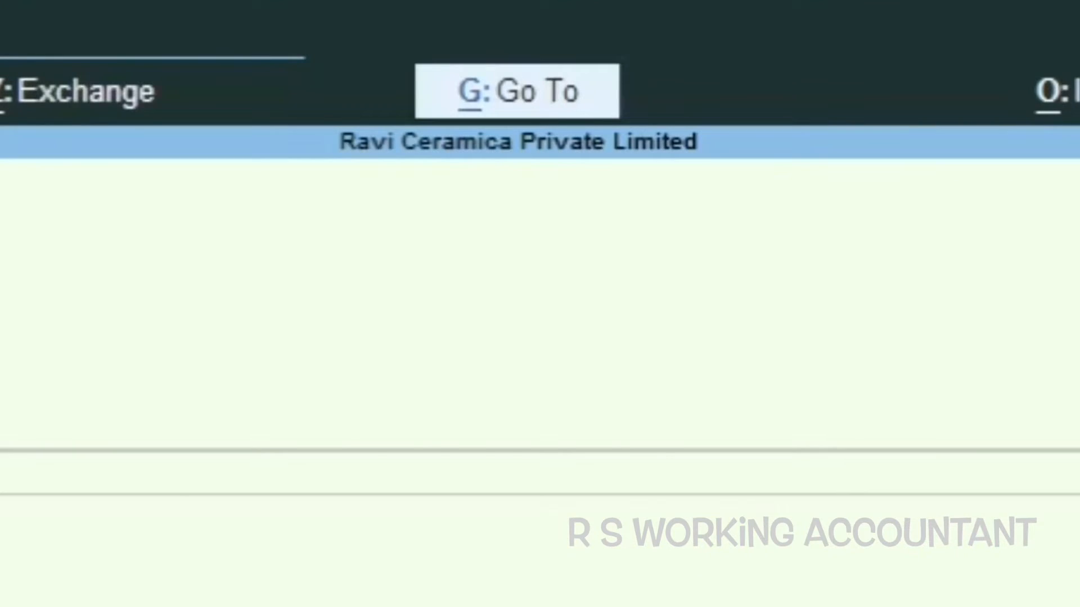
Change the sales voucher mode to Accounting Invoice
key("ctrl+h")
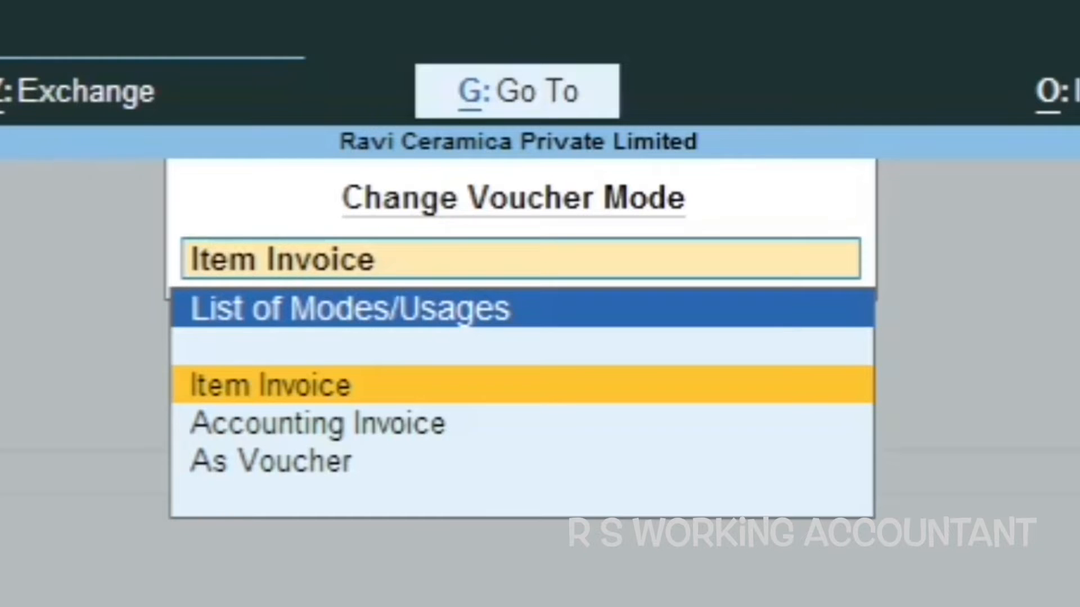
key("Down")
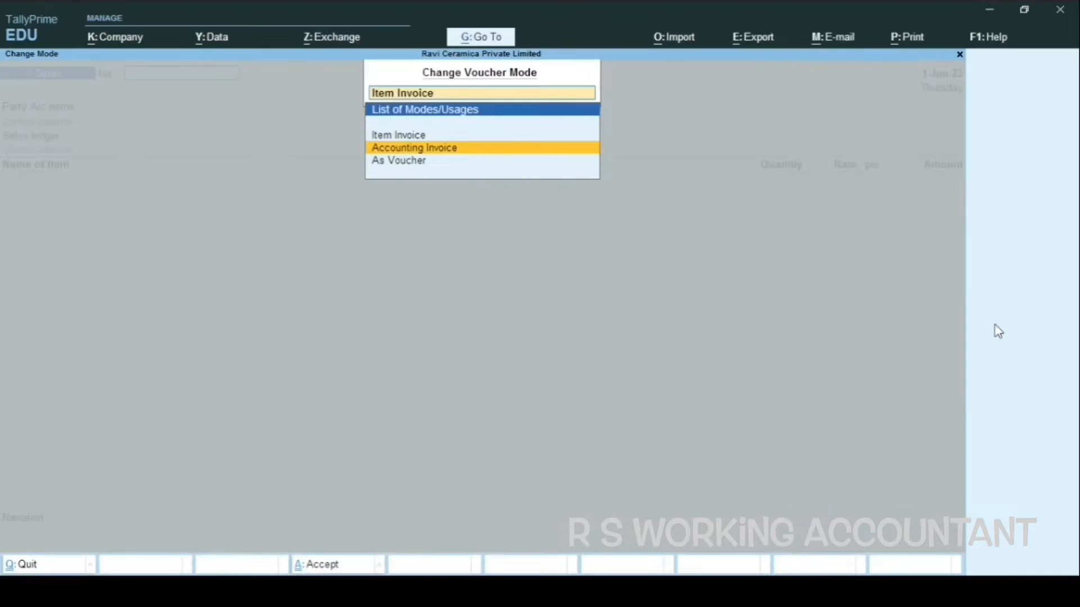
key("Return")
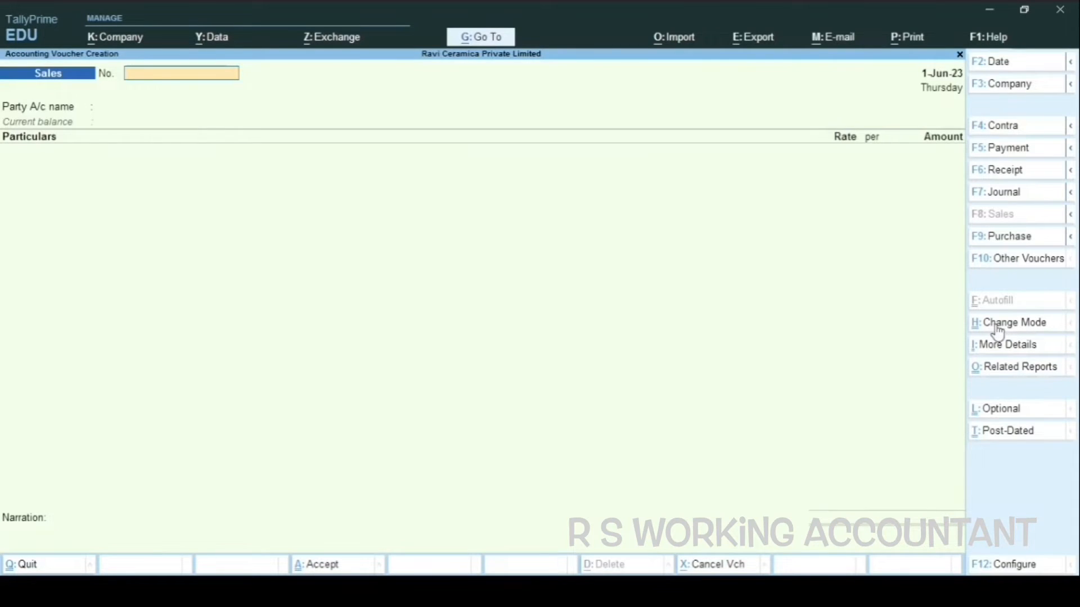
Set the sales voucher number to RCPL/44/23-24
type("120")
key("BackSpace")
key("BackSpace")
key("BackSpace")
type("RCPL")
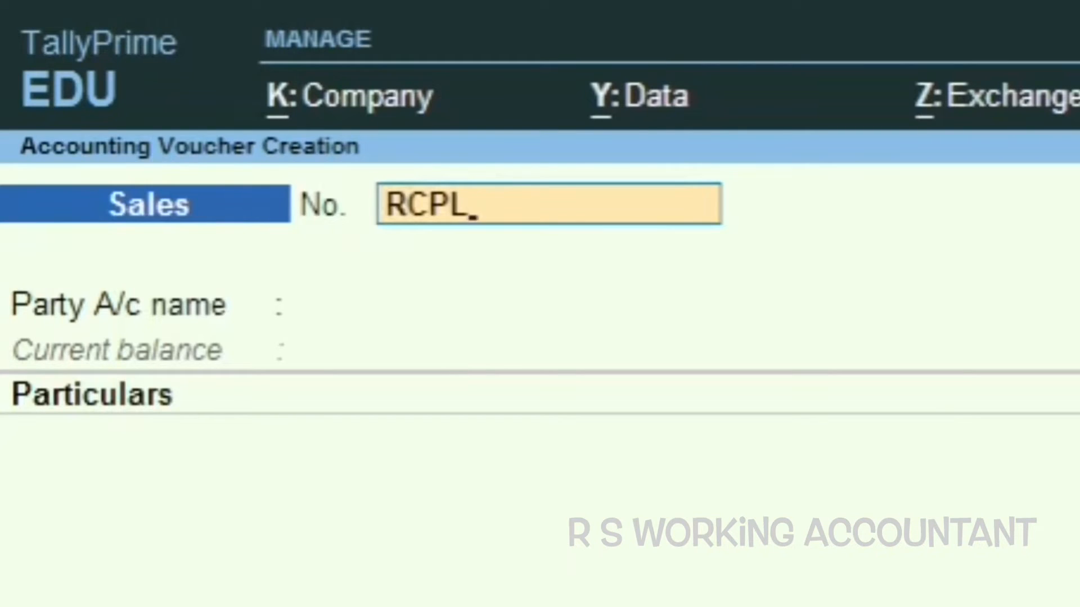
type("/44/23-")
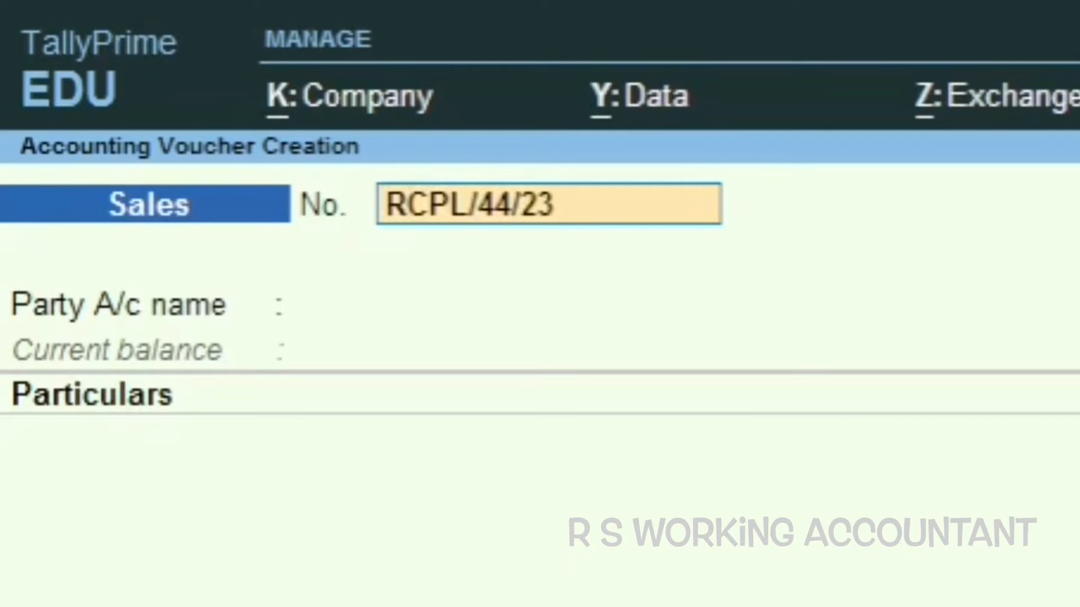
type("24")
key("Return")
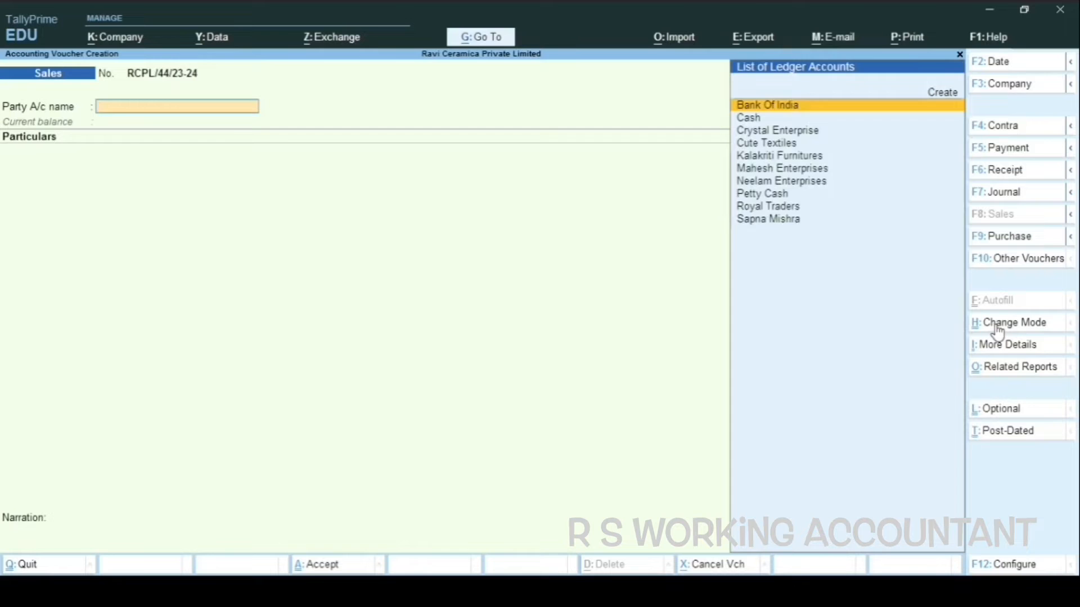
Choose Cute Textiles as the party and keep delivery note and order numbers as Not Applicable, leaving the other dispatch and order details blank
type("CUTE")
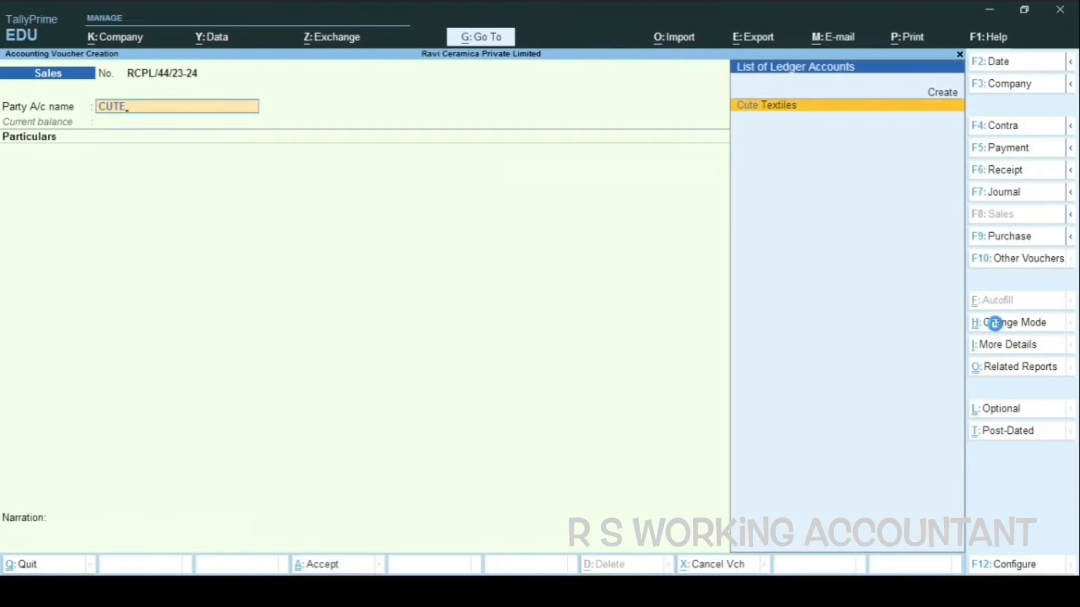
key("Return")
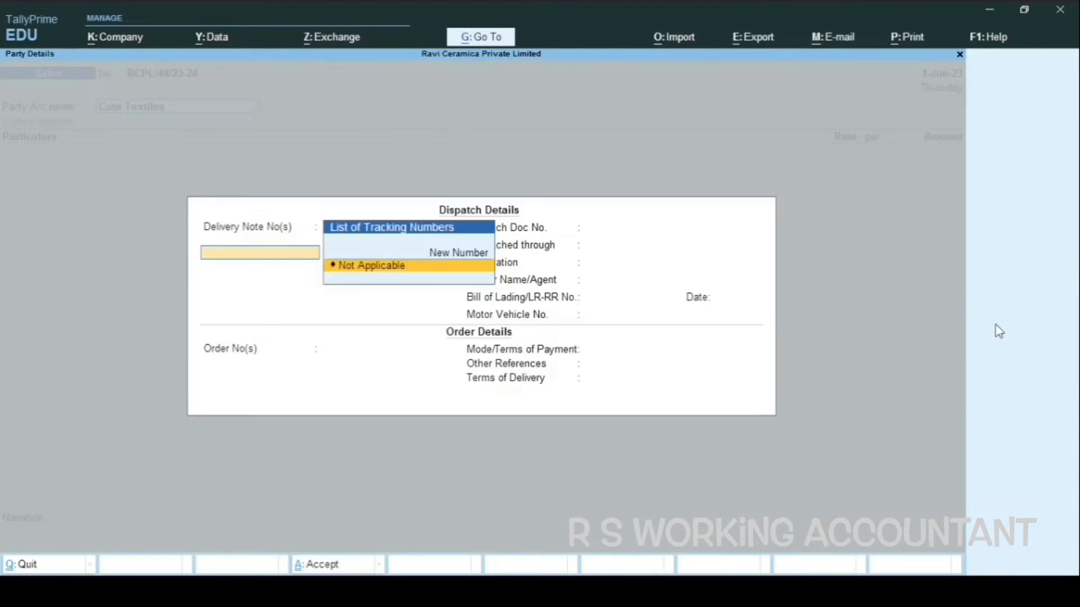
key("Return")
key("Return")
key("Return")
key("Return")
key("Return")
key("Return")
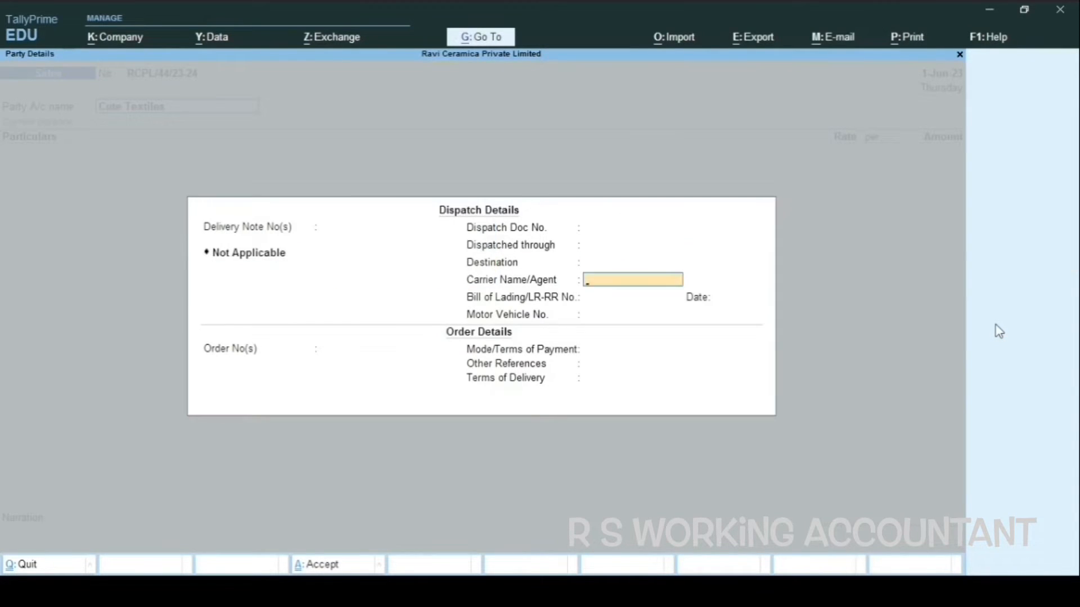
key("Return")
key("Return")
key("Return")
key("Return")
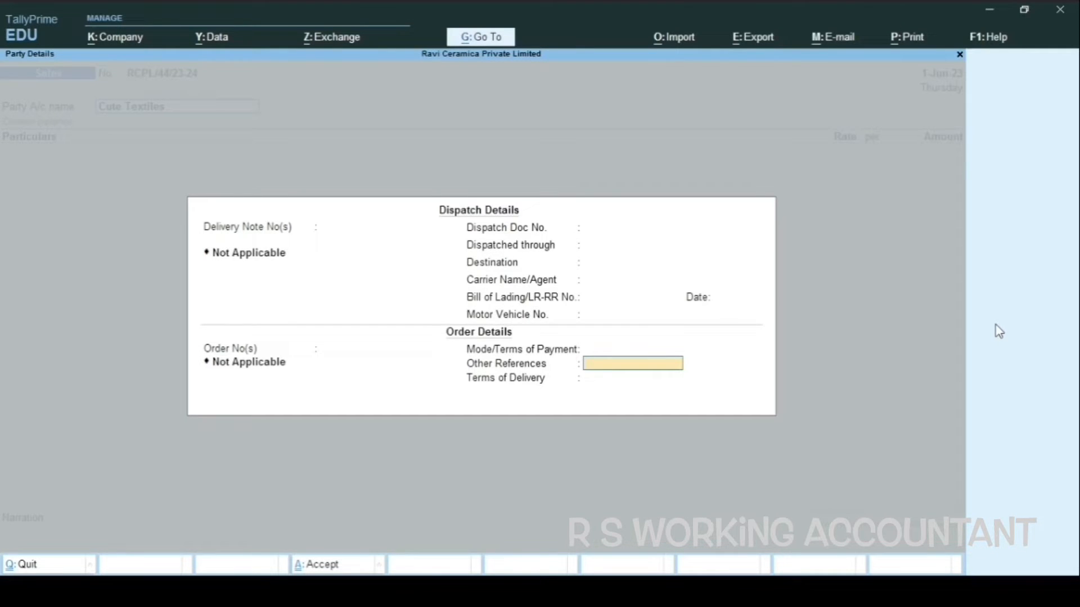
key("Return")
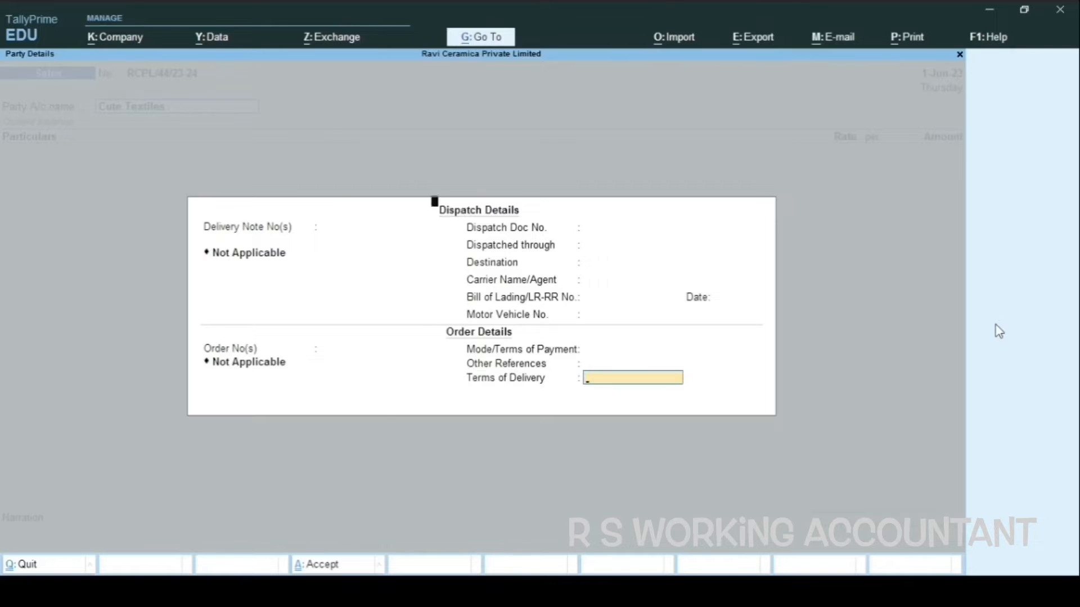
key("Return")
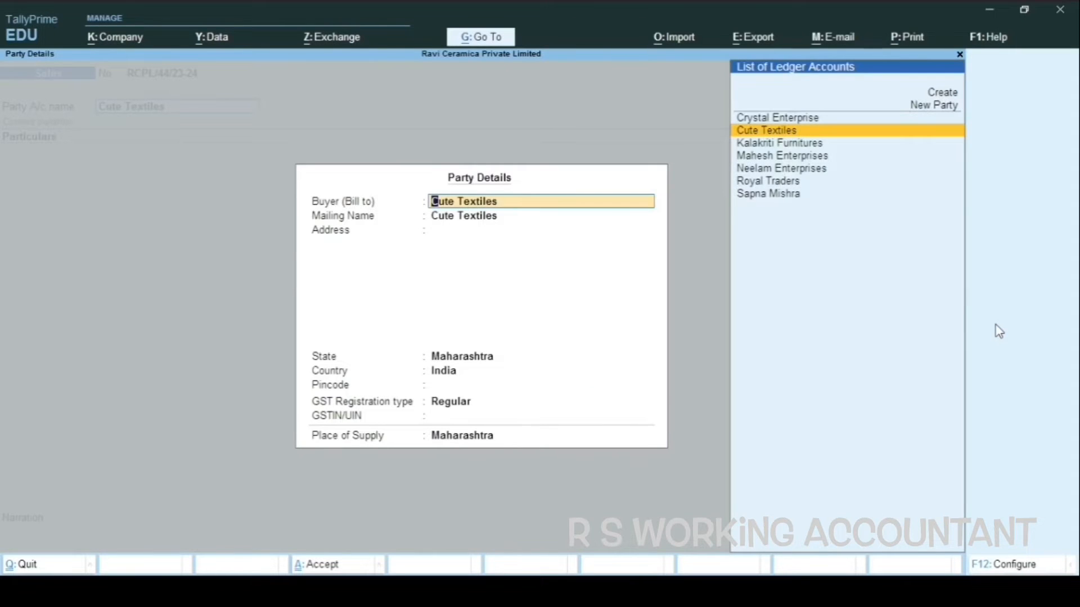
Accept the party details with Cute Textiles as the buyer and mailing name
key("Return")
key("Return")
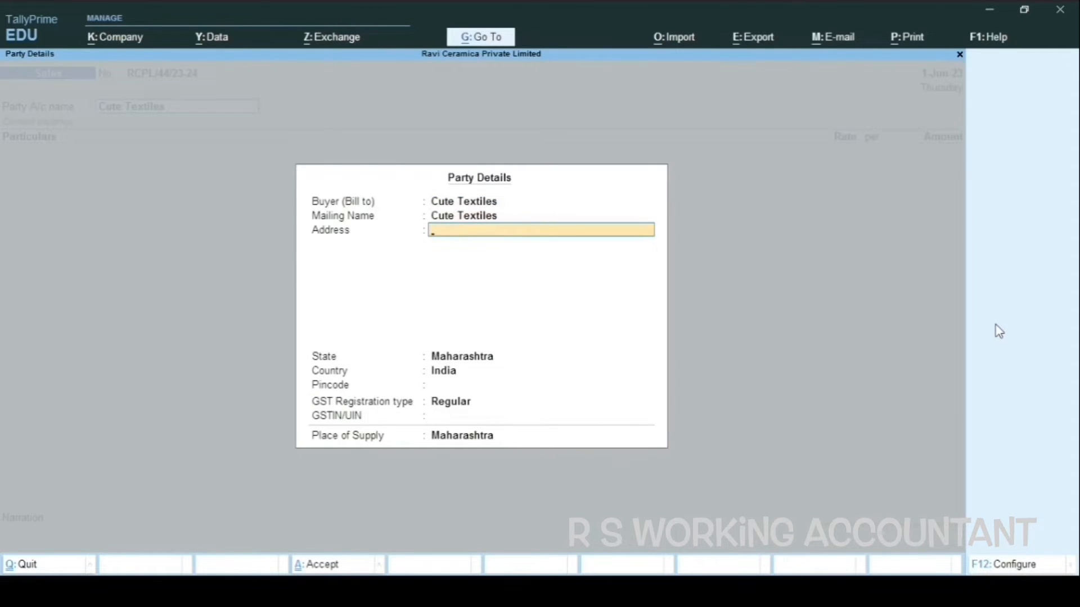
key("ctrl+a")
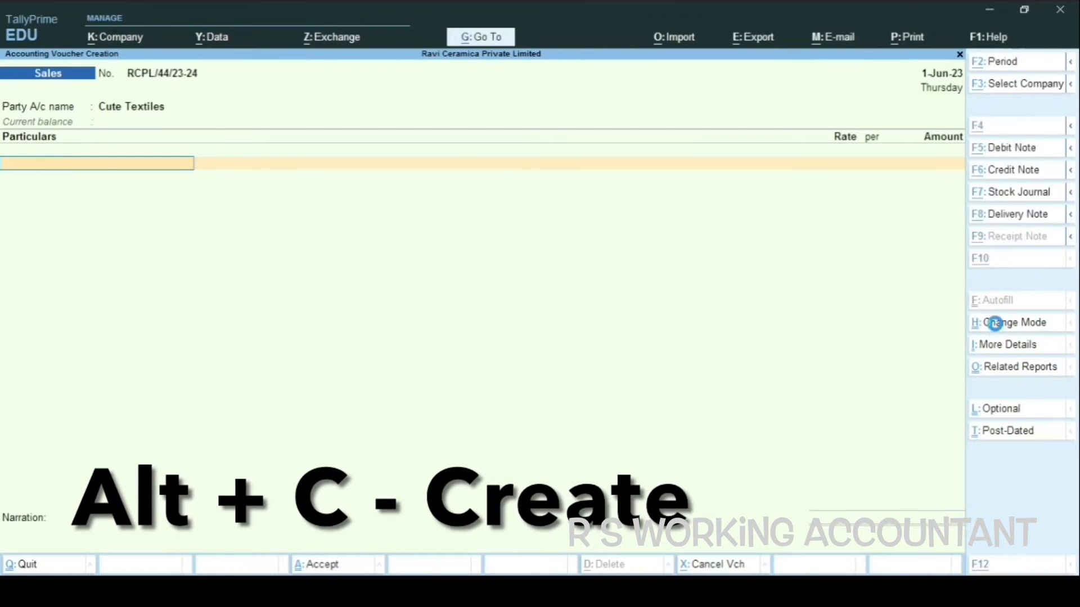
Start a new ledger from the sales voucher's particulars, named Internet Service, with alias and description left blank
key("alt+c")
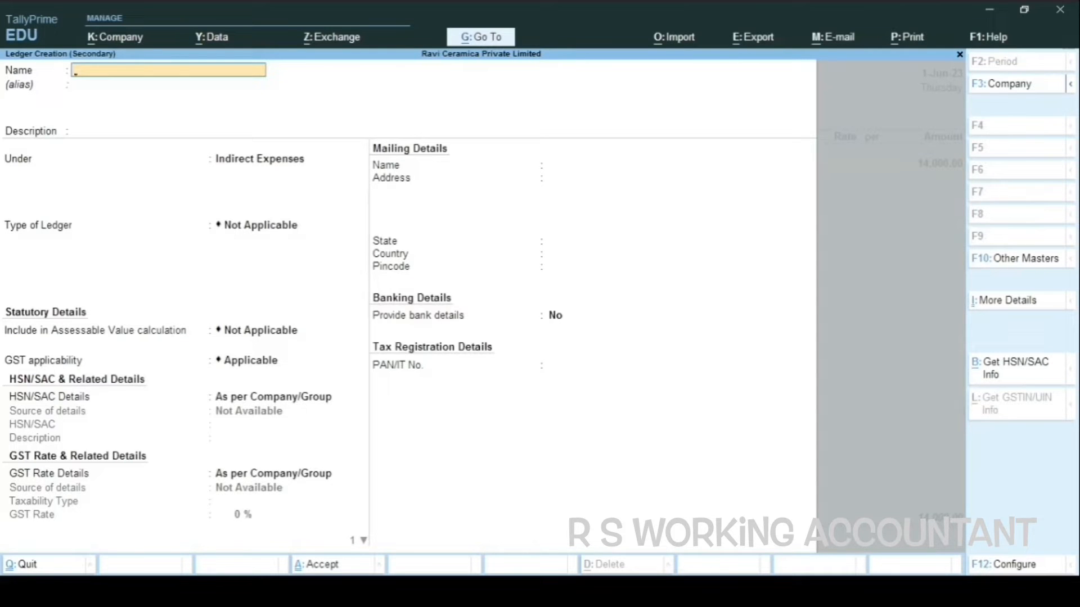
type("Int")
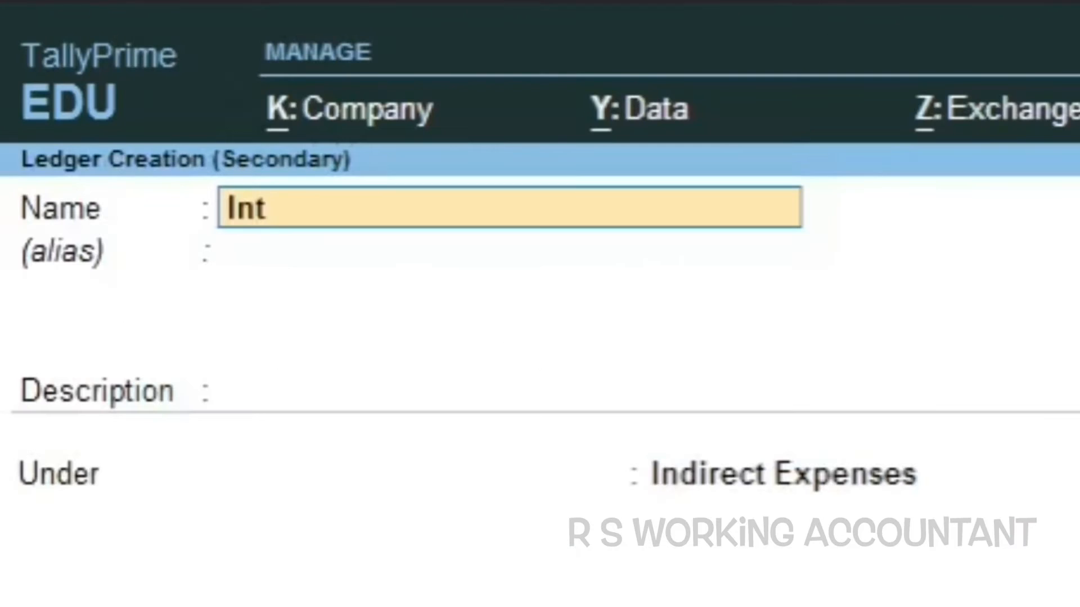
type("erne")
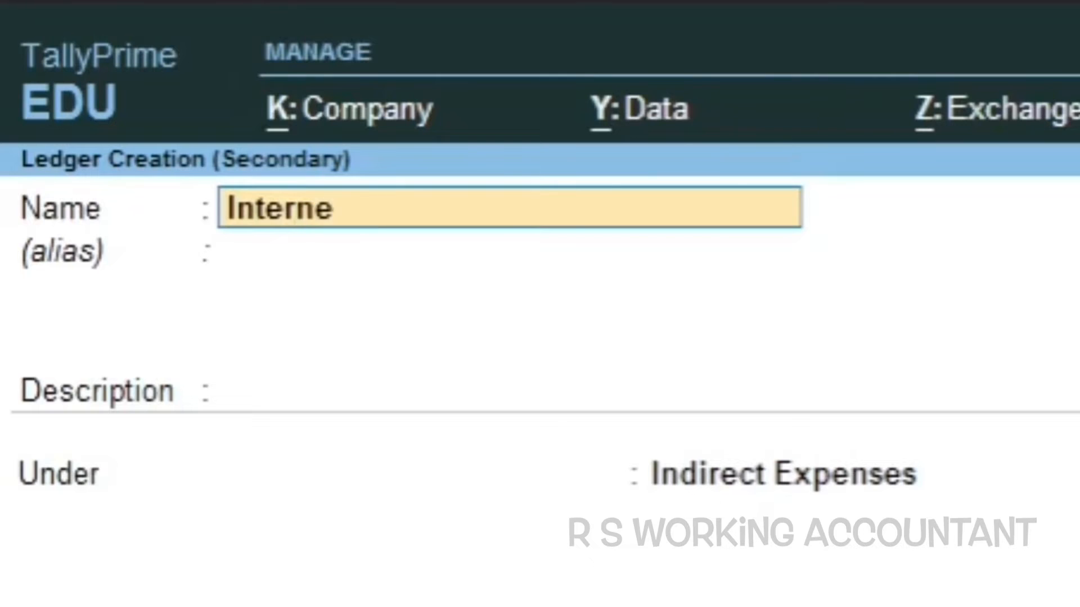
type("t Servic")
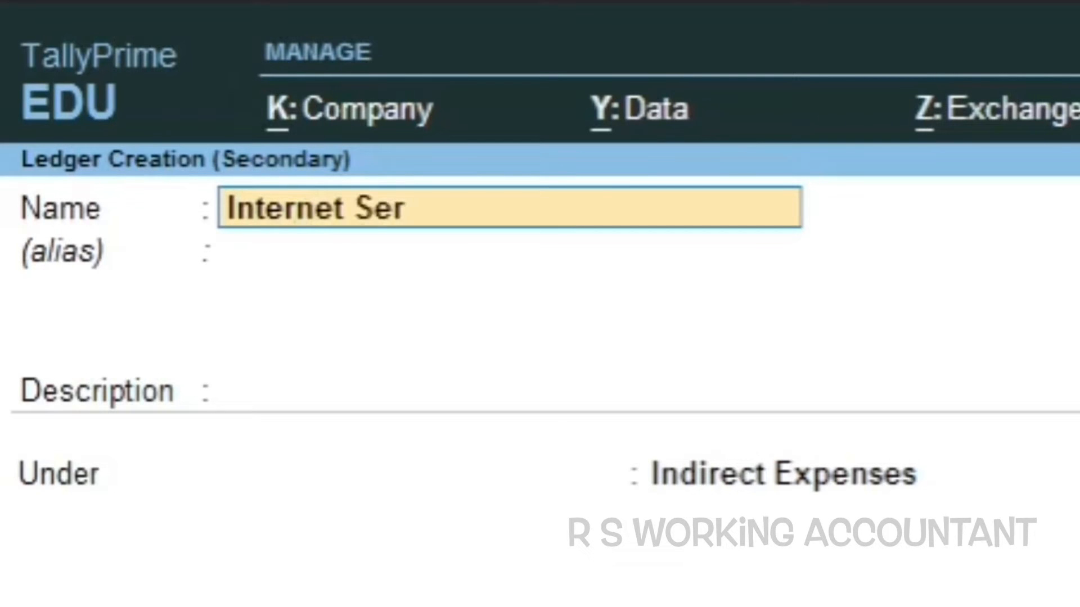
type("e")
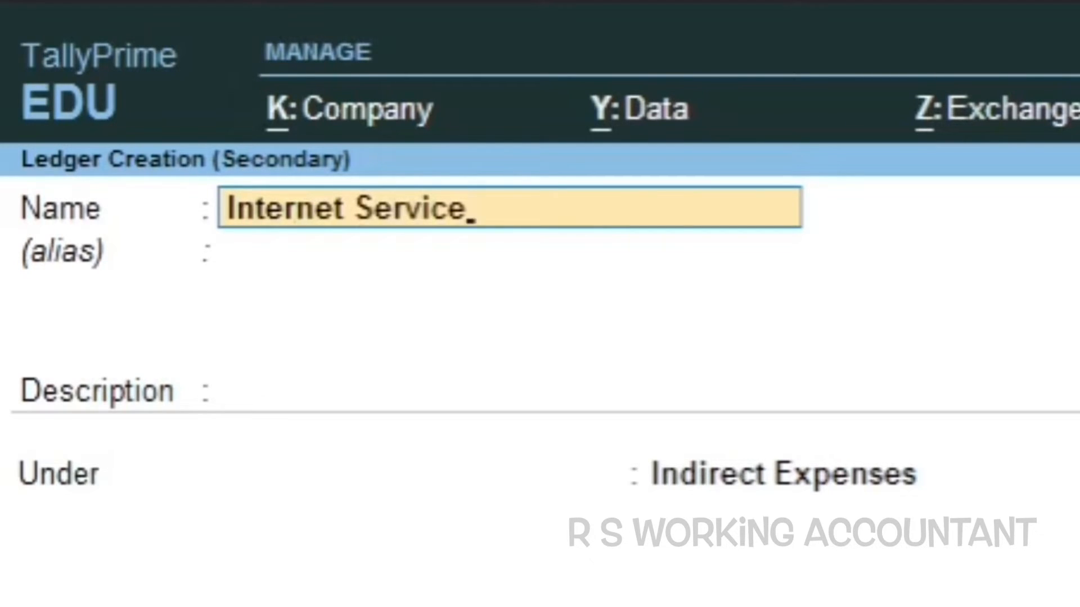
key("Return")
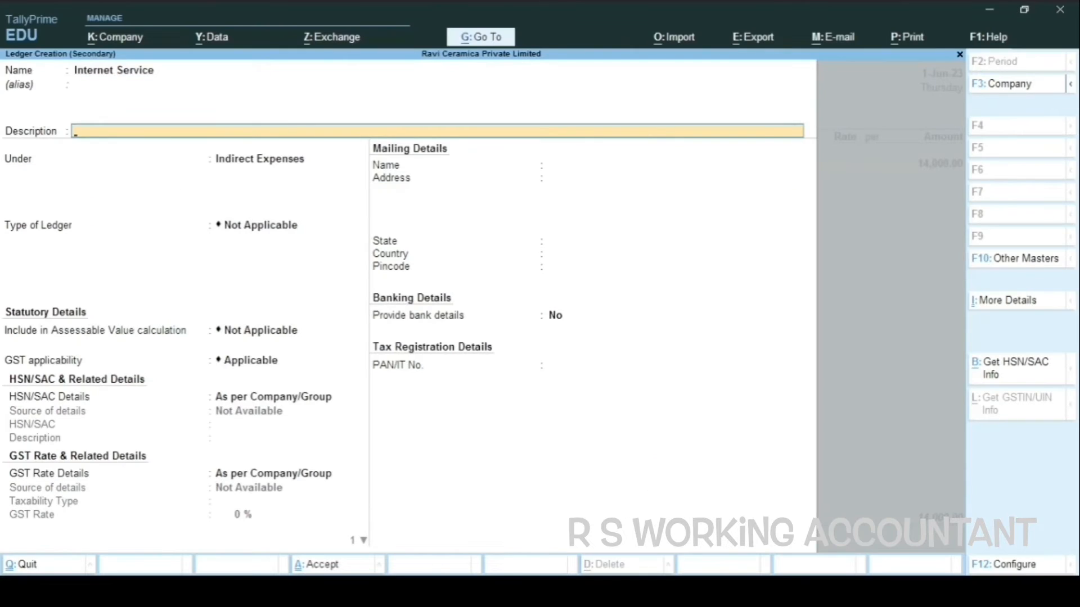
key("Return")
Place the Internet Service ledger under Indirect Incomes and keep its type of ledger as Not Applicable
type("in")
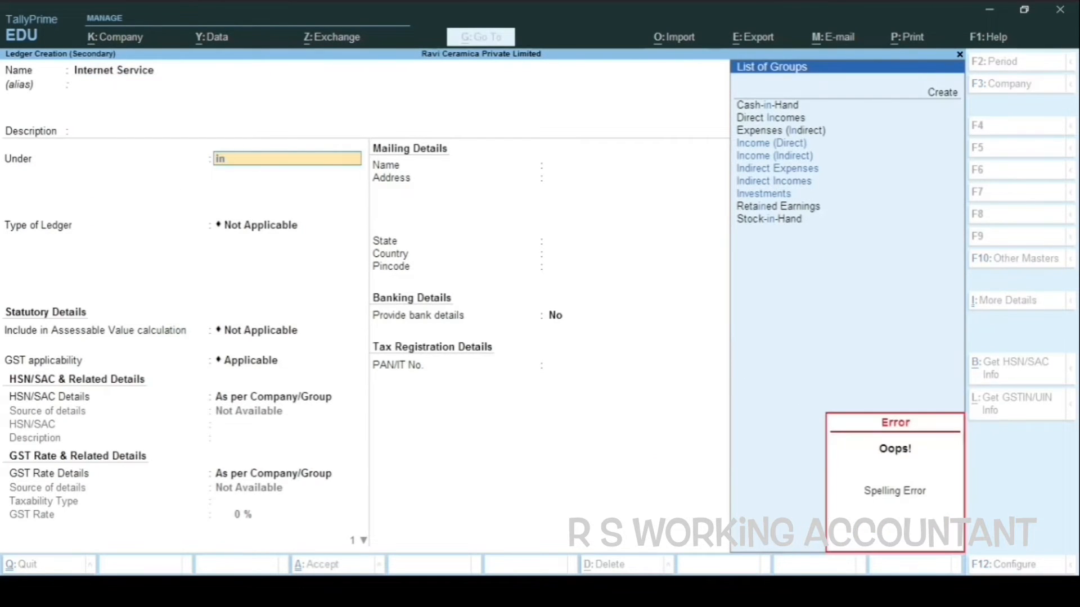
key("Down")
key("Down")
key("Down")
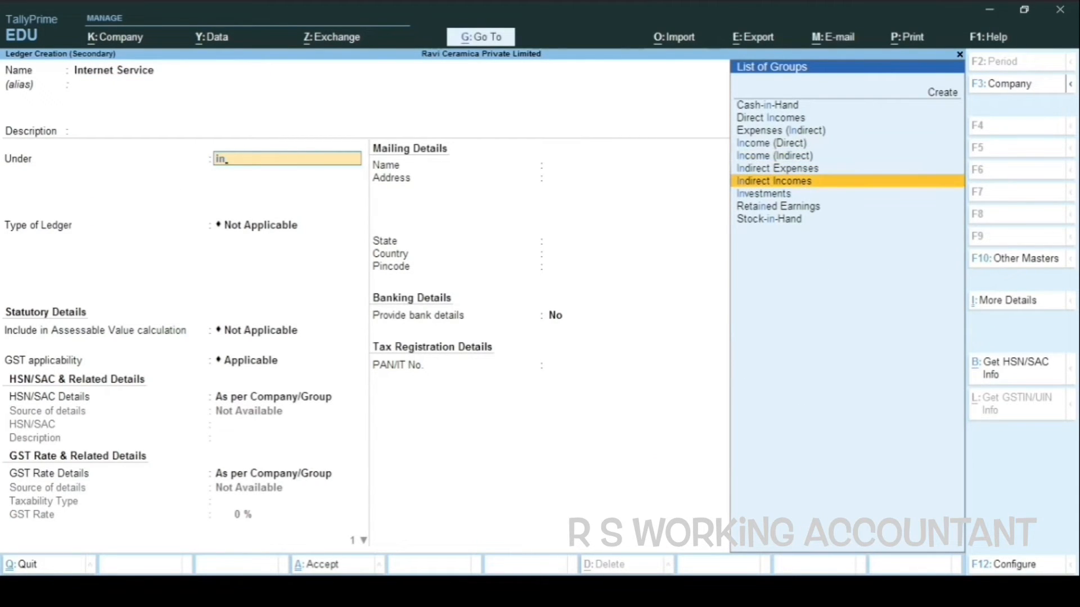
key("Return")
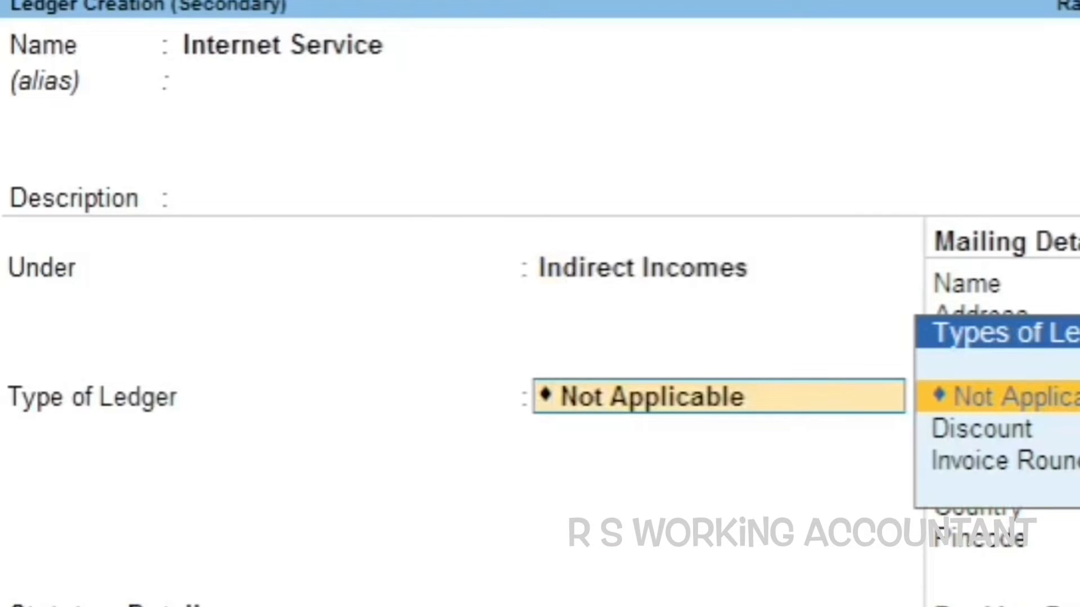
key("Return")
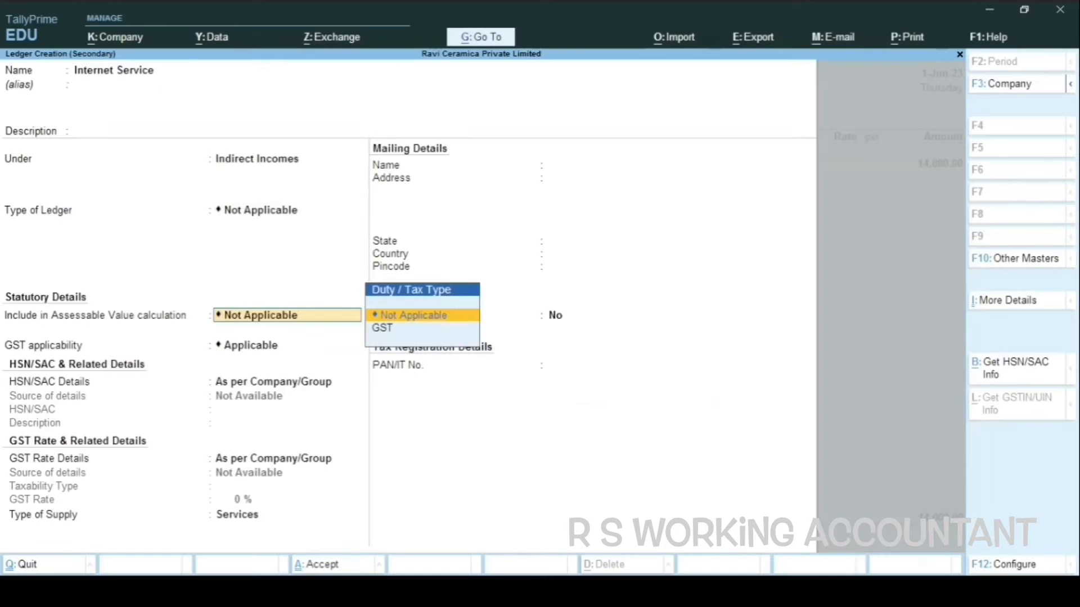
Keep GST applicability as Applicable and set HSN/SAC Details to Specify Details Here, leaving the HSN/SAC code and description blank
key("Return")
key("Return")
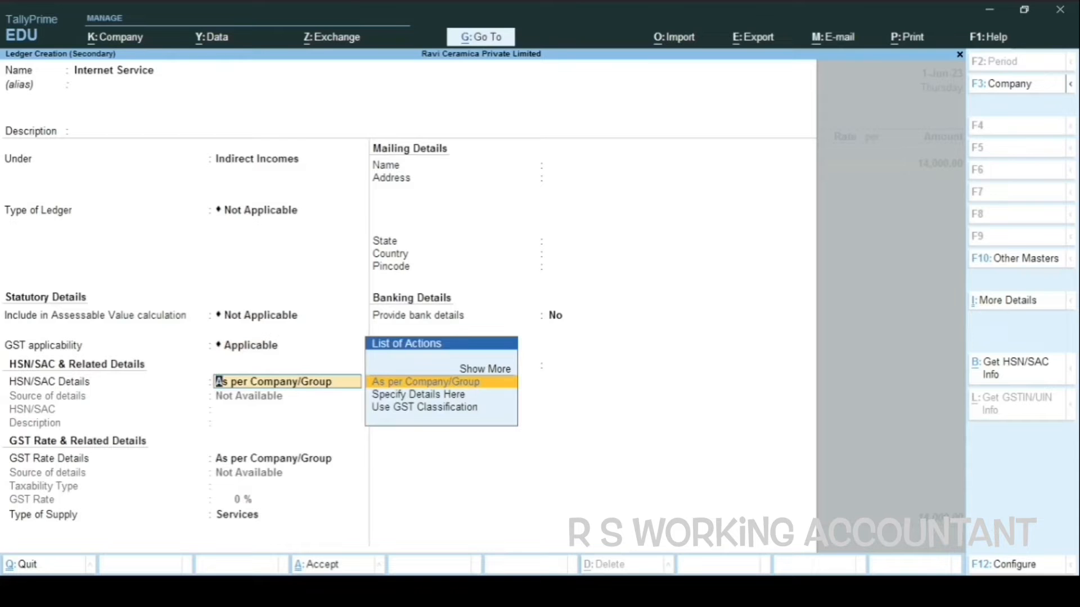
key("Down")
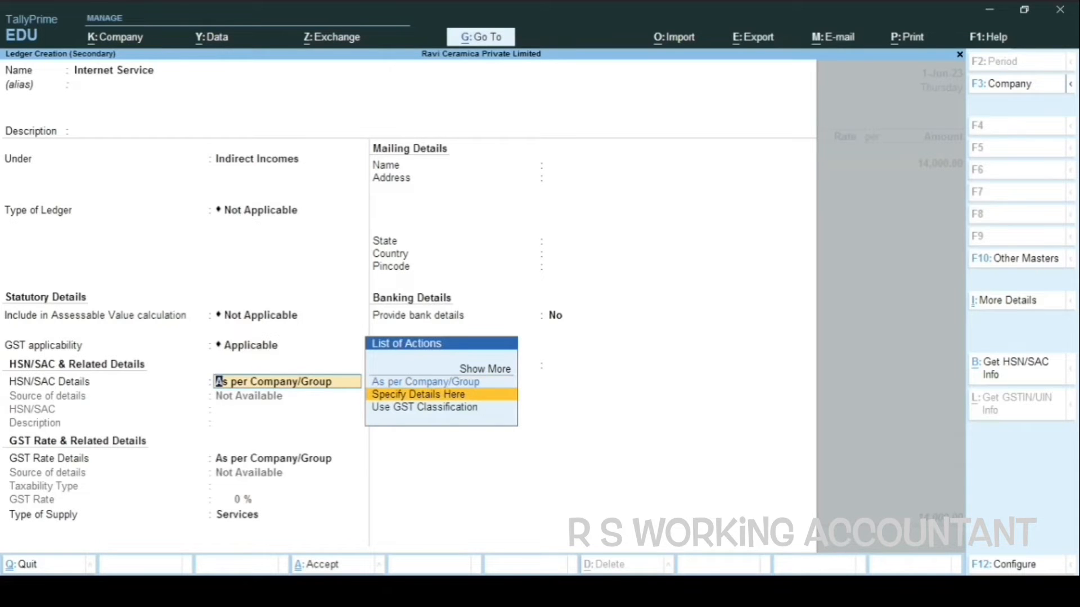
key("Return")
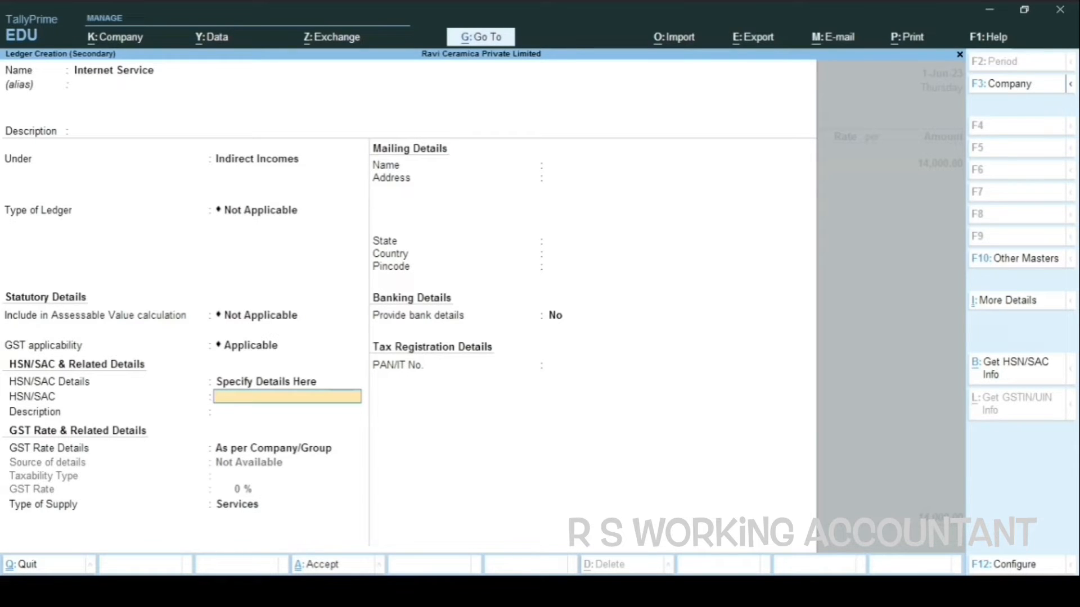
key("Return")
key("Return")
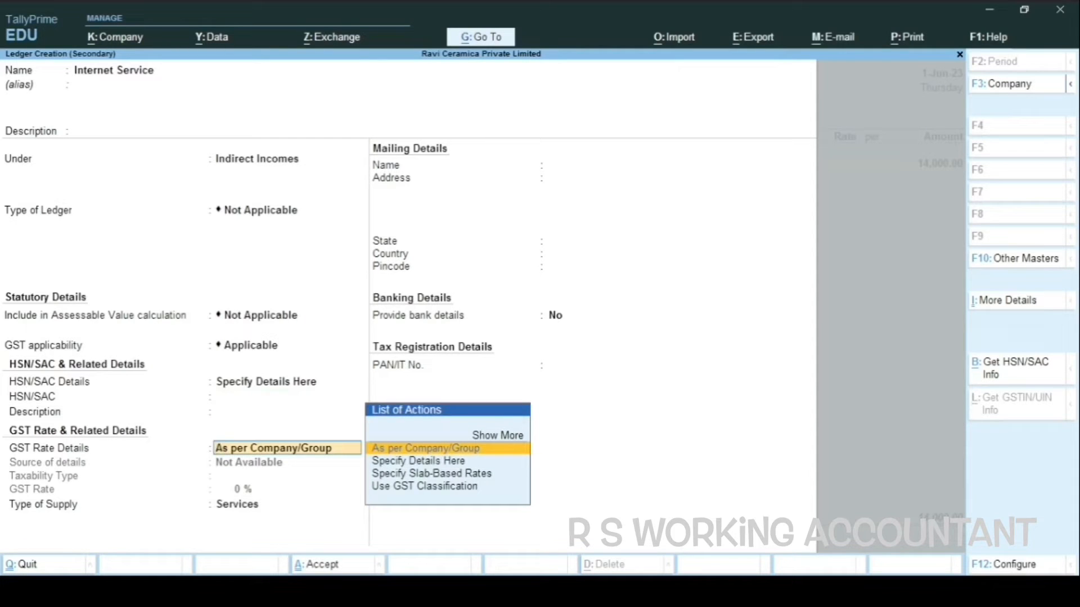
Set GST Rate Details to Specify Details Here, with taxability type Taxable and a GST rate of 18%
key("Down")
key("Return")
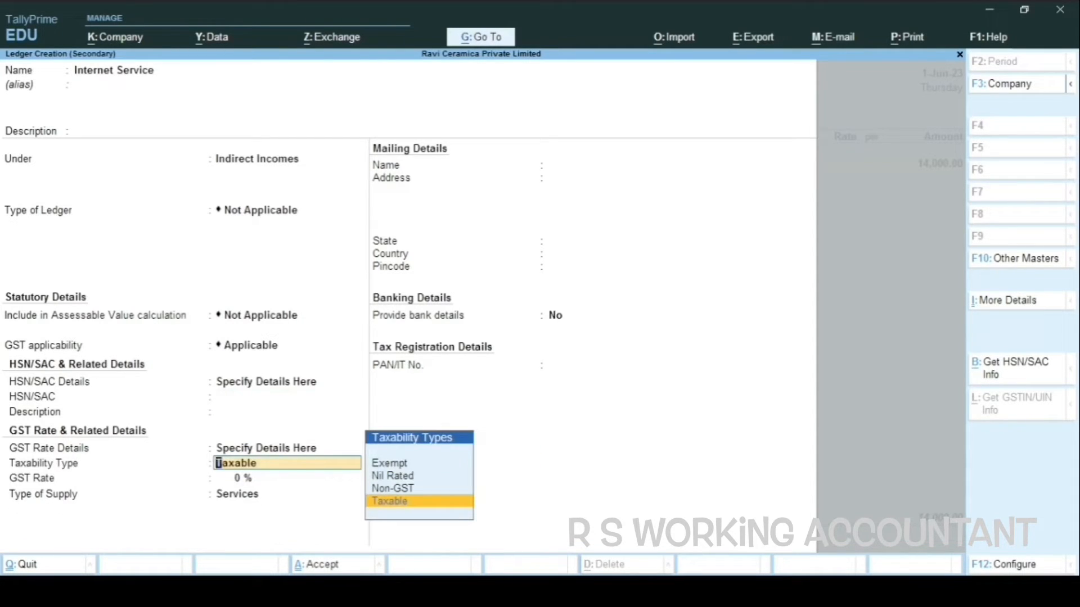
key("Return")
type("1")
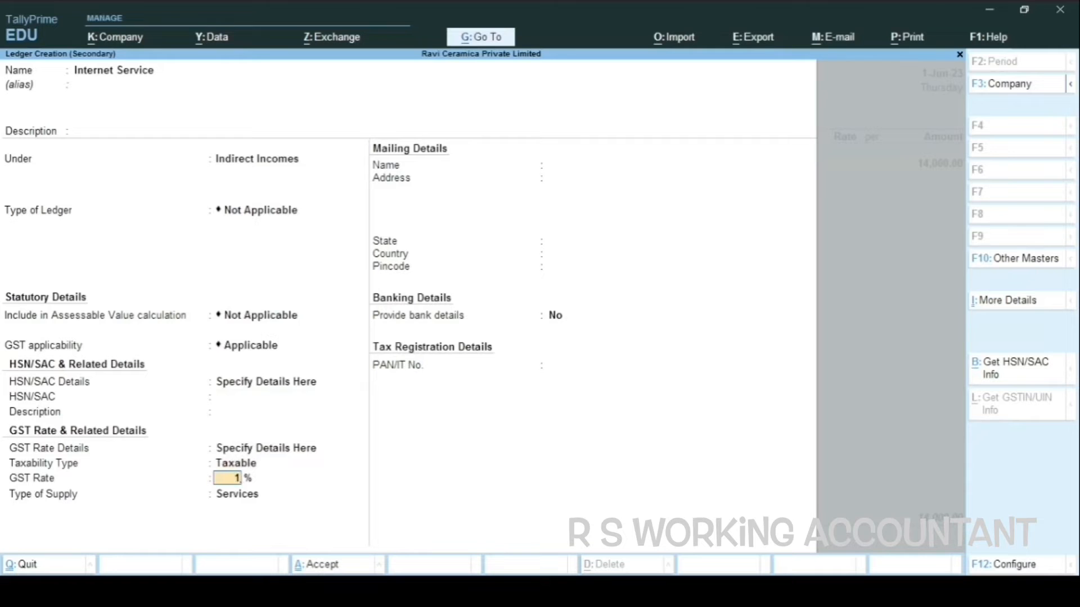
type("8")
key("Return")
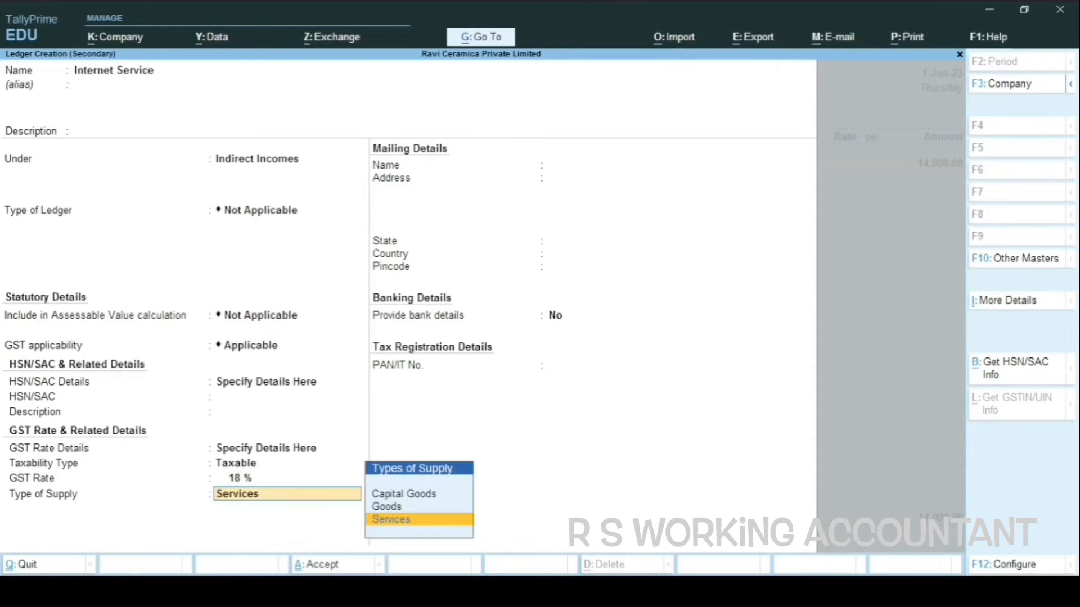
Keep the type of supply as Services and save the Internet Service ledger into the sales voucher
key("Return")
key("Return")
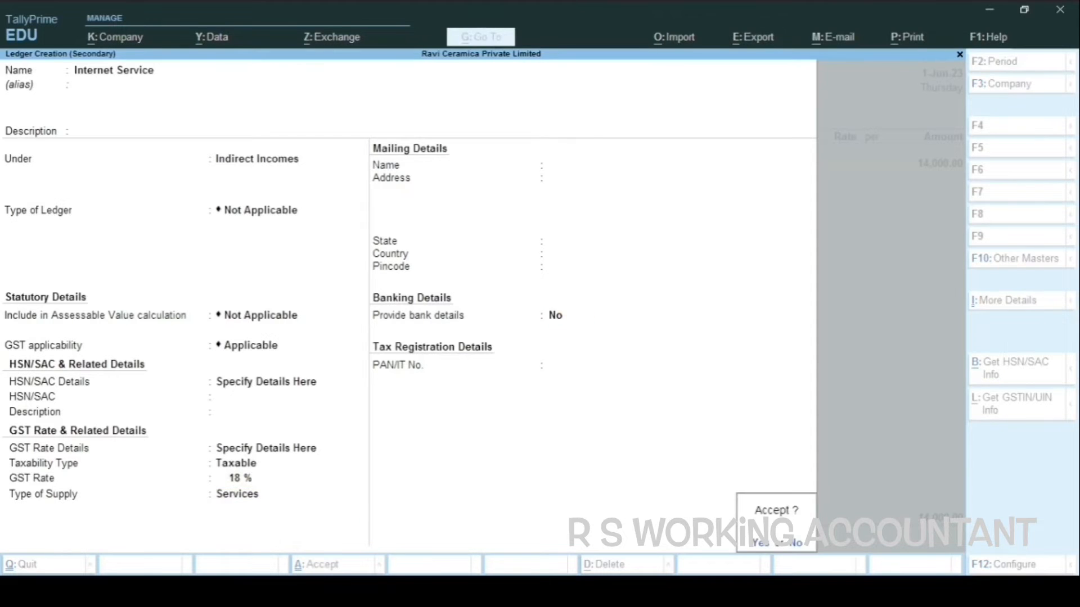
key("y")
key("Return")
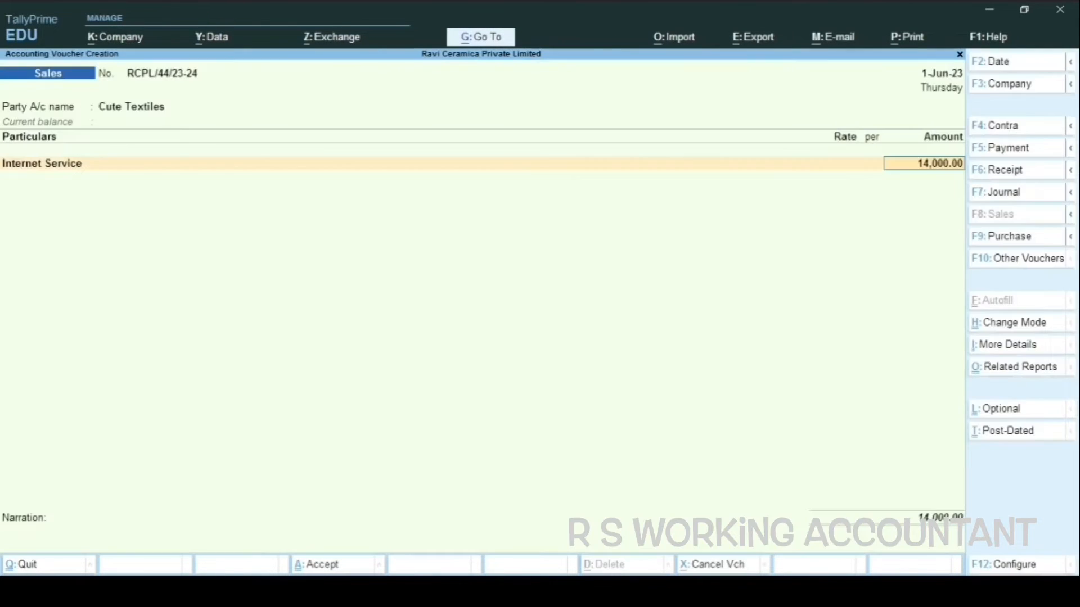
key("BackSpace")
key("Return")
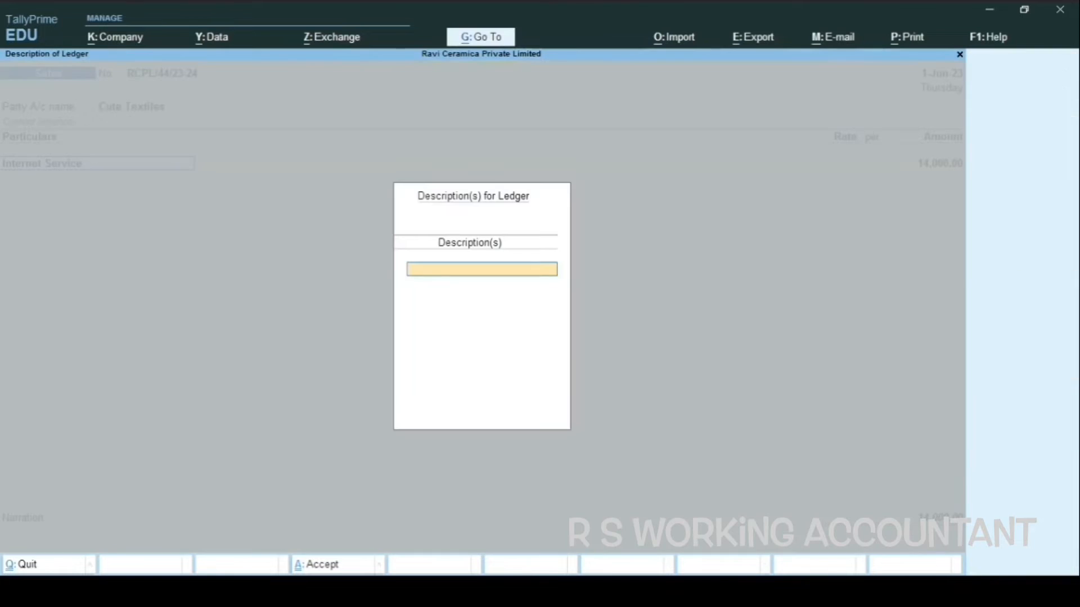
key("Escape")
key("y")
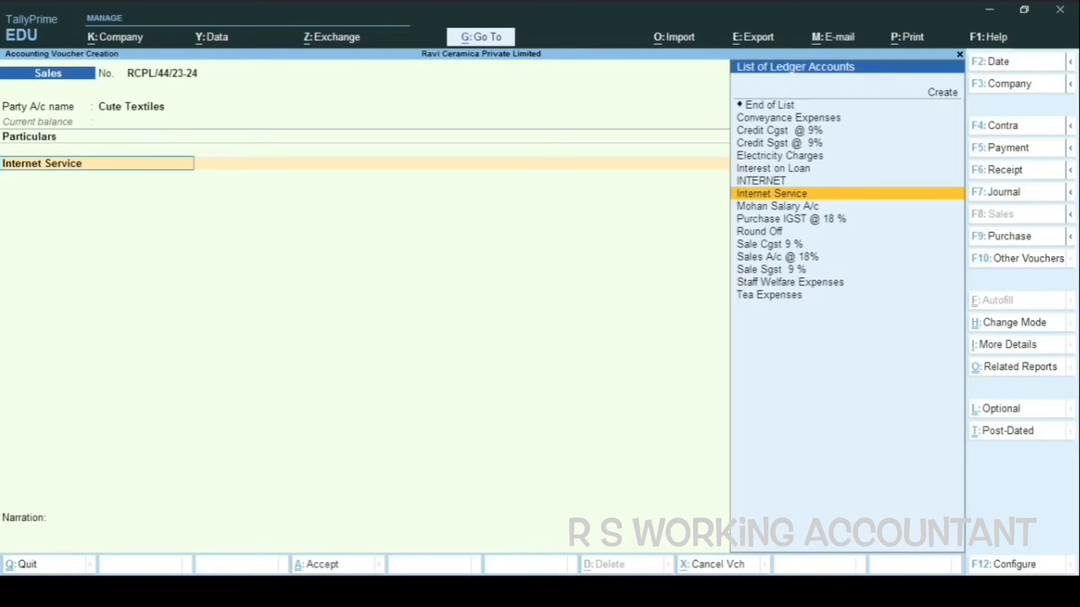
Set Provide Additional Descriptions for Ledgers to Yes in the voucher configuration and accept the configuration
left_click(1005, 566)
key("Down")
key("Down")
key("Down")
key("Down")
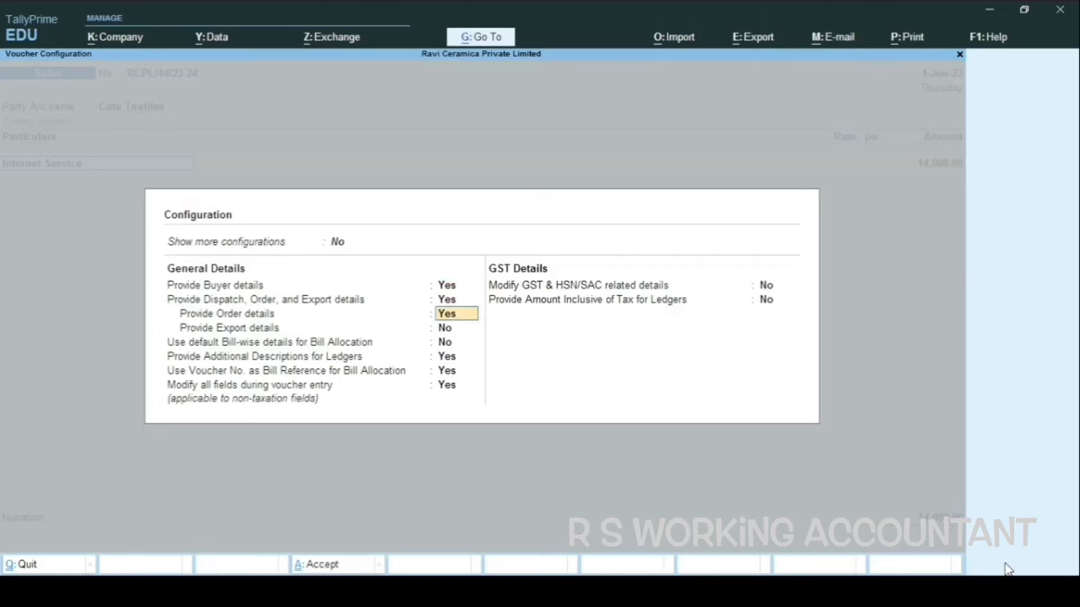
key("Down")
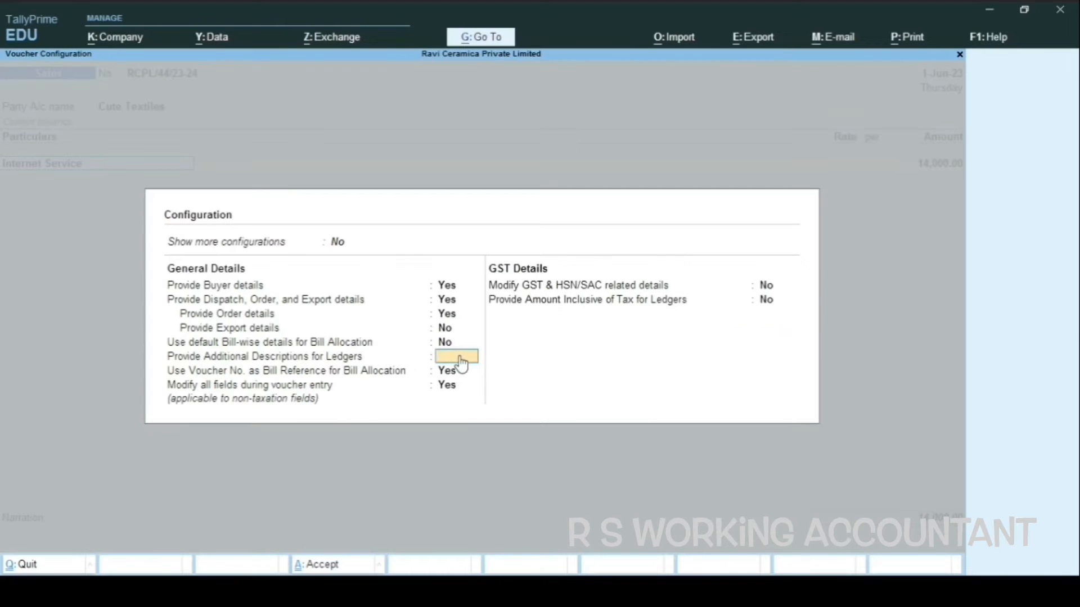
key("ctrl+a")
Add the description "Provided Wifi Service for 1 Year" to the Internet Service line
key("Return")
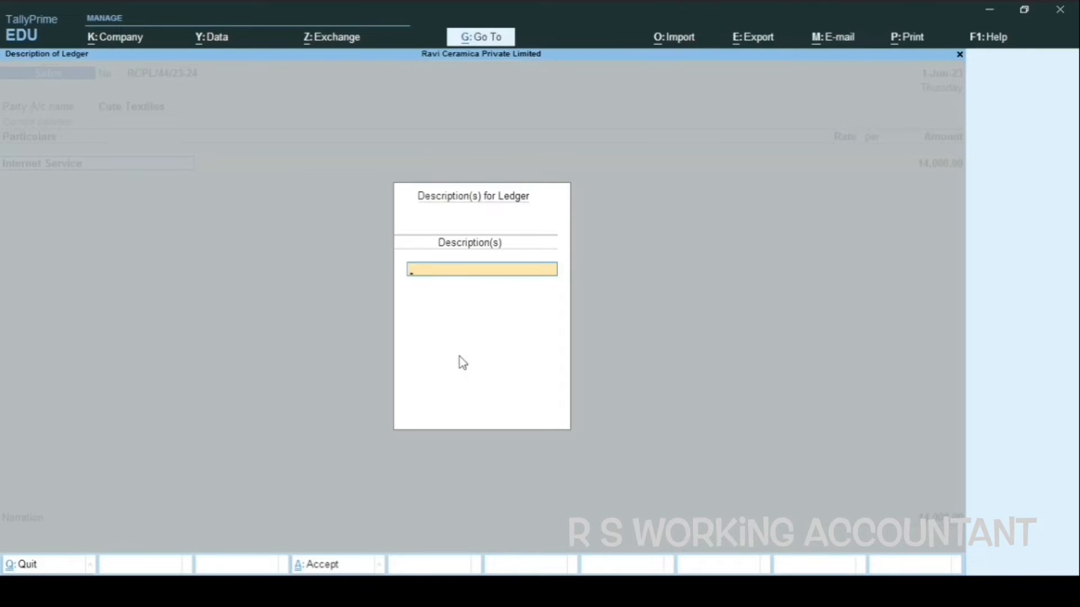
type("Provide")
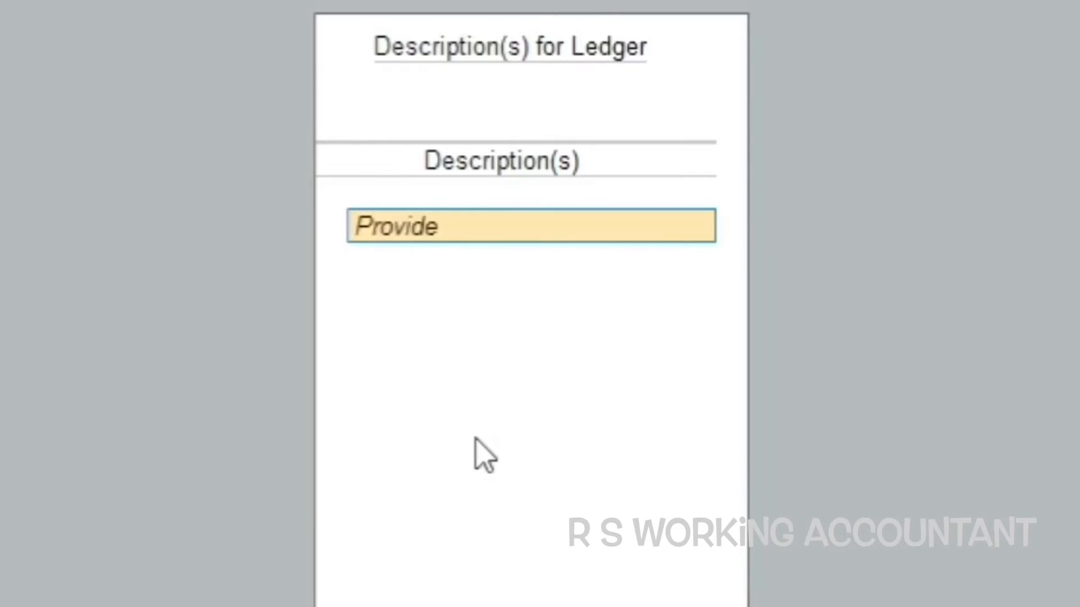
type("d wifi")
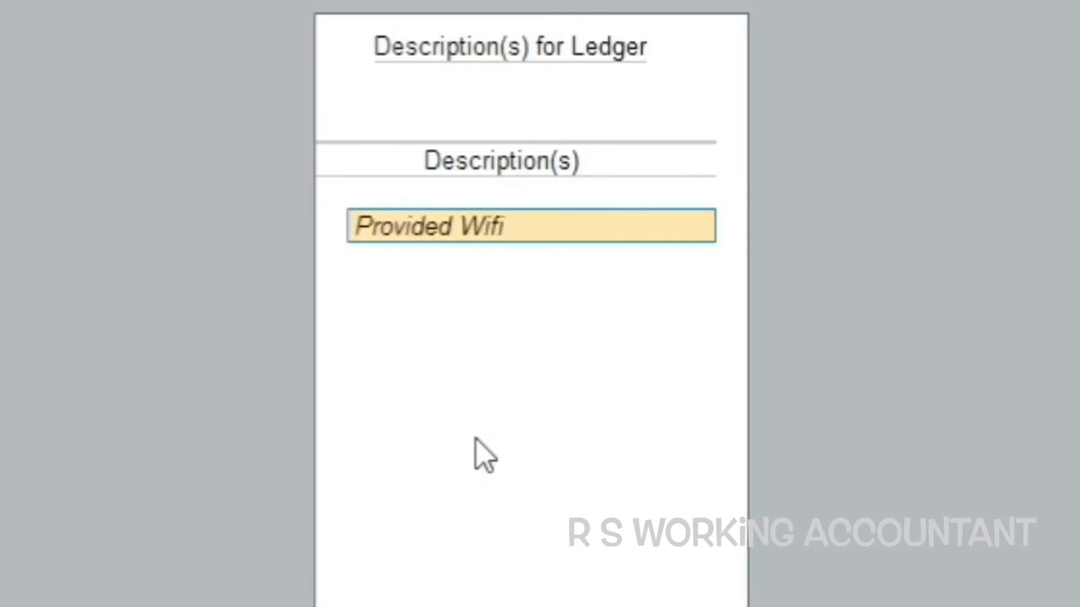
type(" Servic")
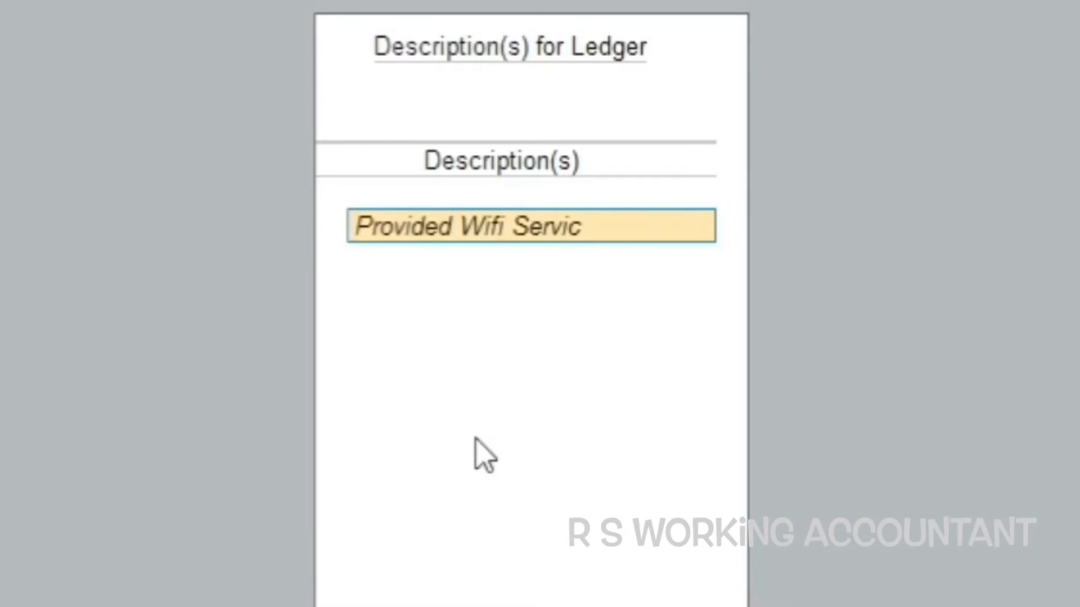
type("e for 1 Y")
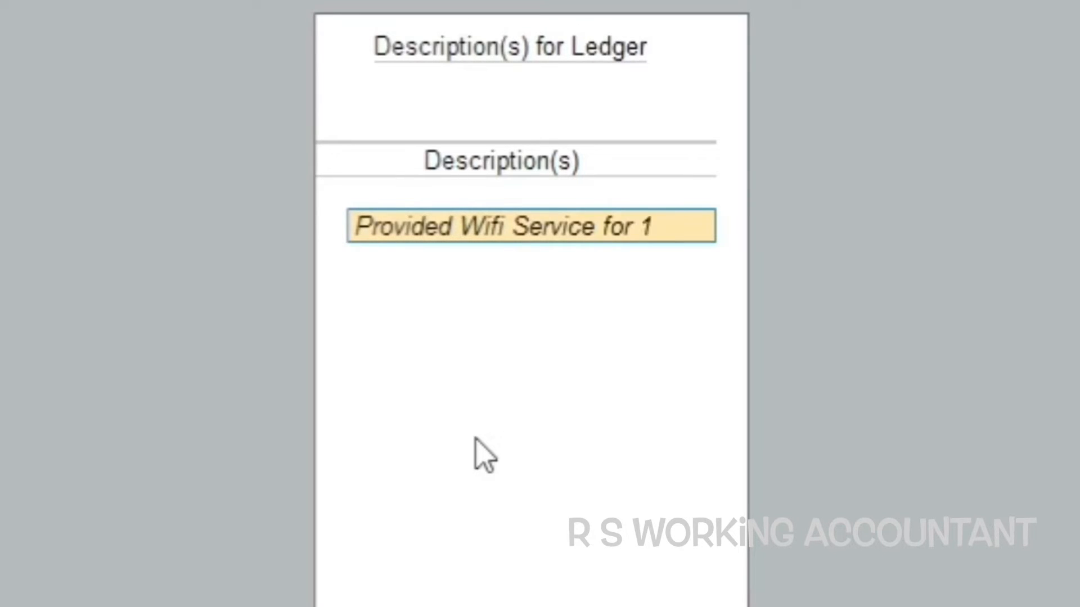
type("ea")
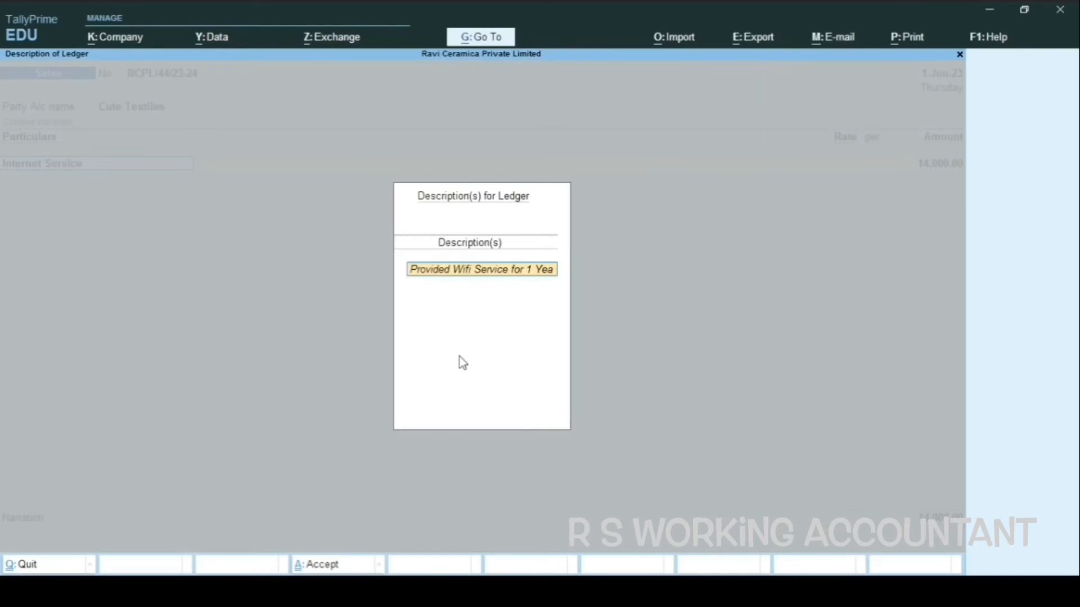
type("r")
key("Return")
key("Return")
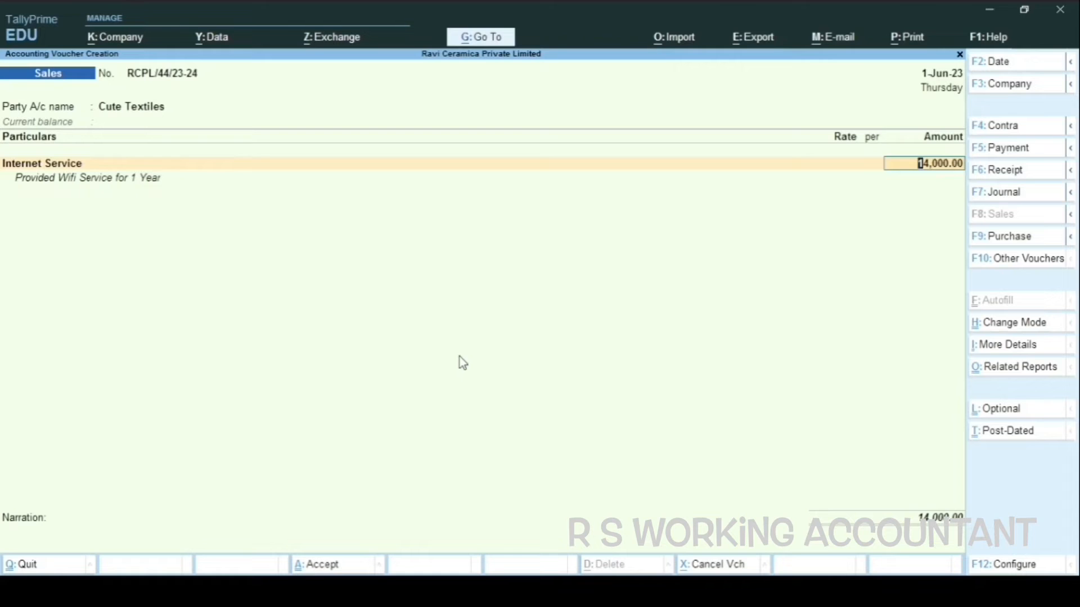
Set the Internet Service line's amount to 14,000.00
key("BackSpace")
type("14000")
key("Return")
key("Return")
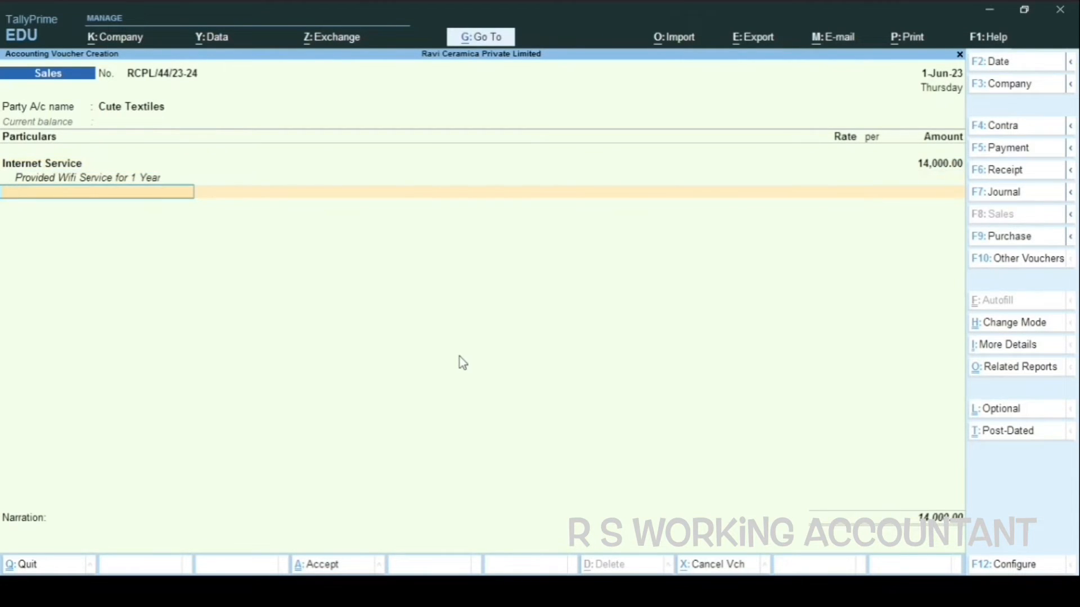
Add the Sale Cgst 9 % tax ledger below Internet Service and accept its calculated amount
type("Sale")
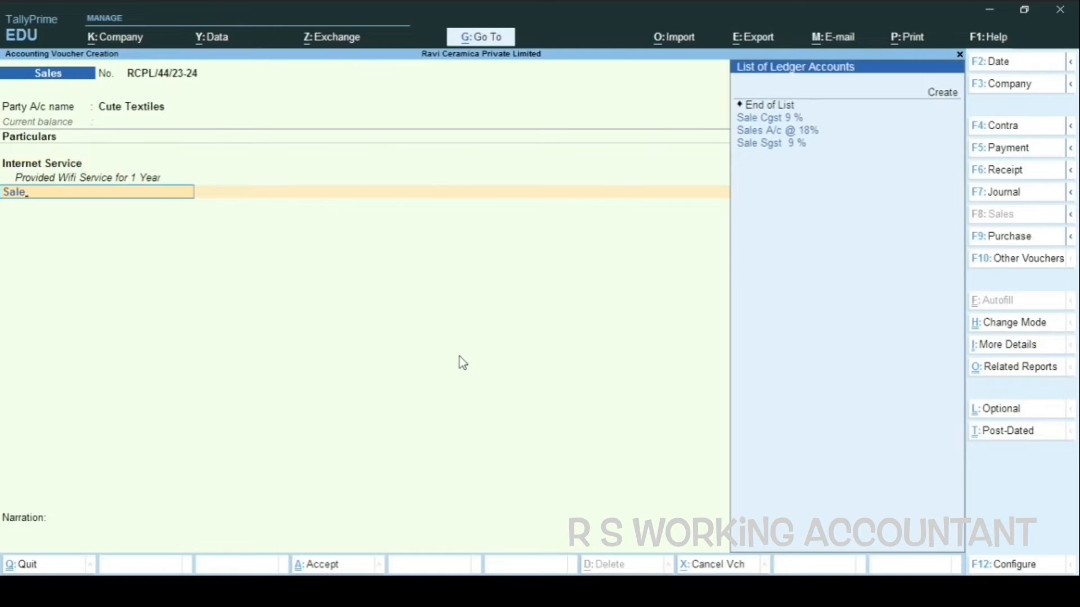
key("Down")
key("Return")
key("Return")
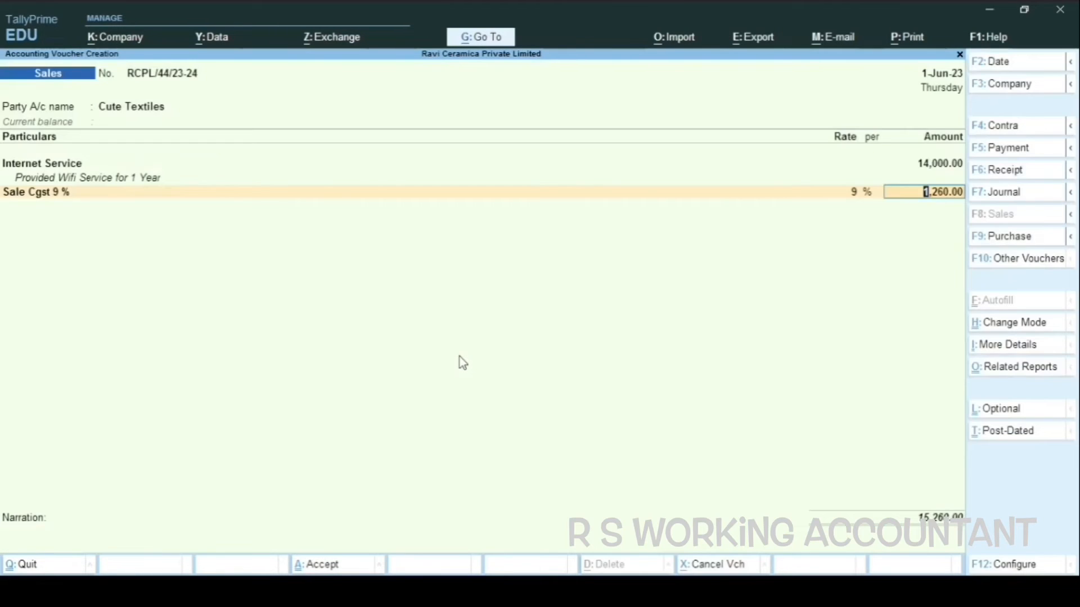
key("Return")
Add the Sale Sgst 9 % tax ledger to the invoice below Sale Cgst 9 %
type("Sal")
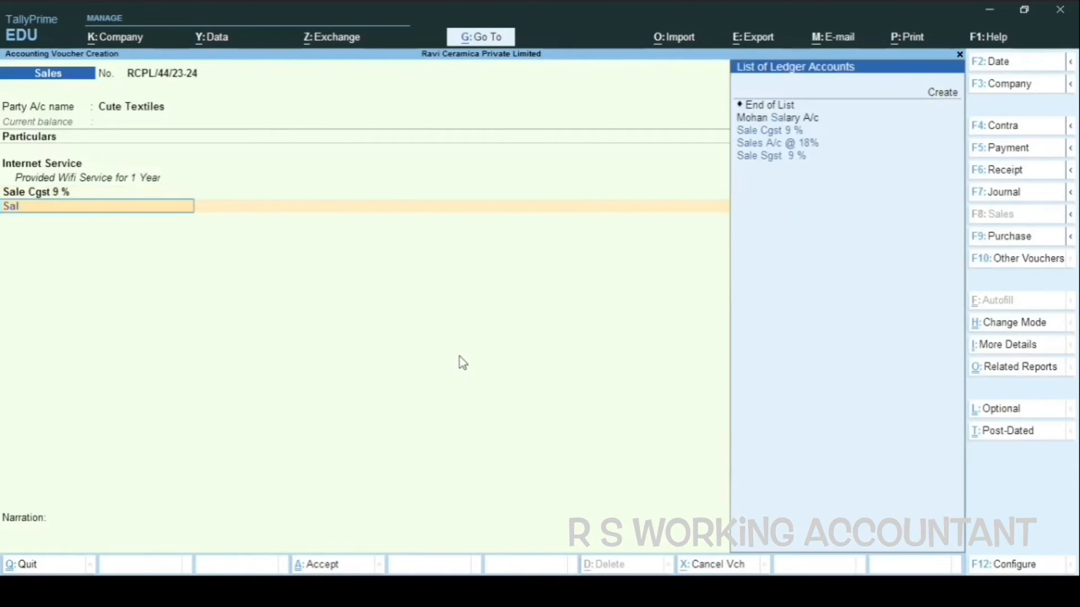
type("e Sgs")
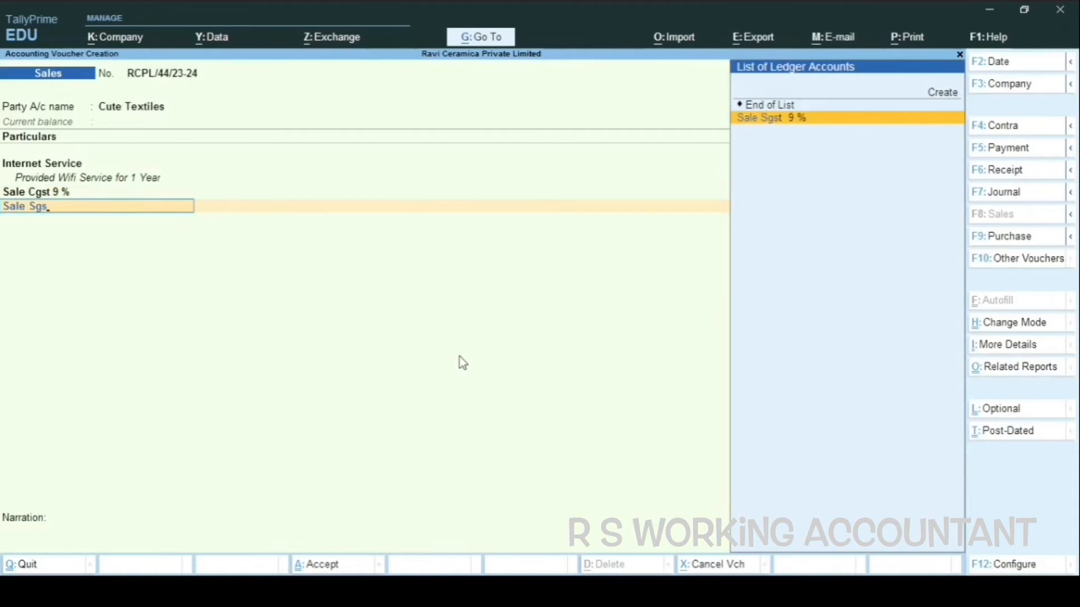
key("Return")
key("Return")
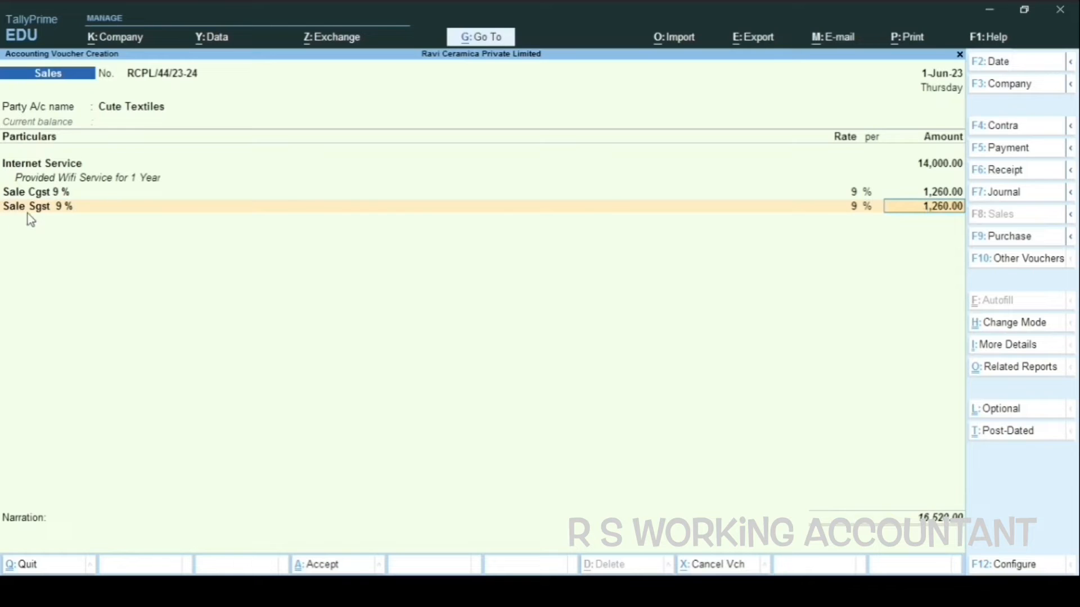
Check the tax amount by calculating 14000*9% in the built-in calculator, and close the calculator
key("ctrl+n")
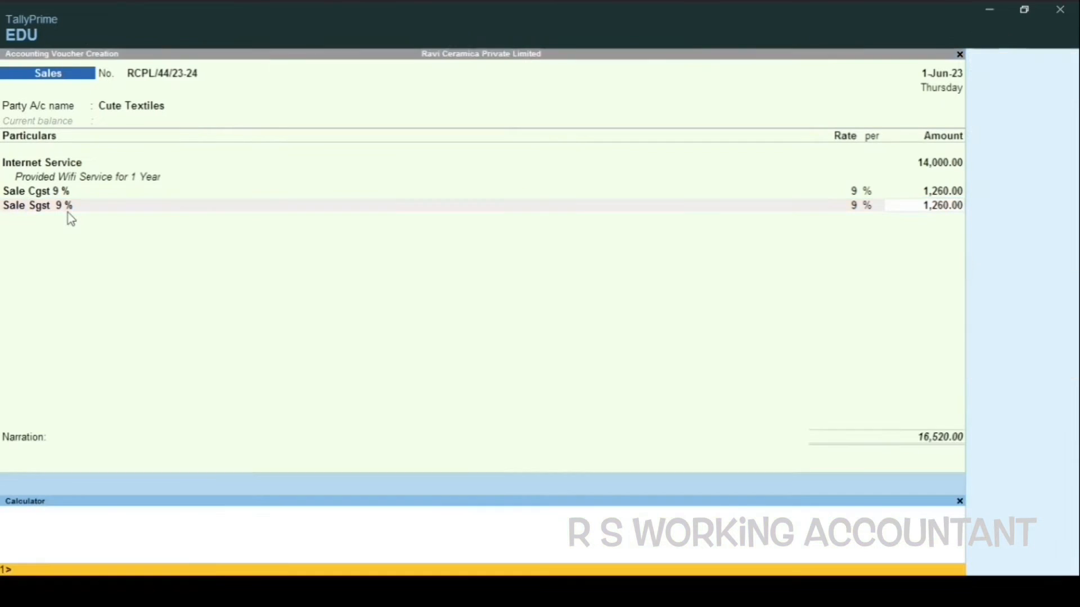
type("14000*")
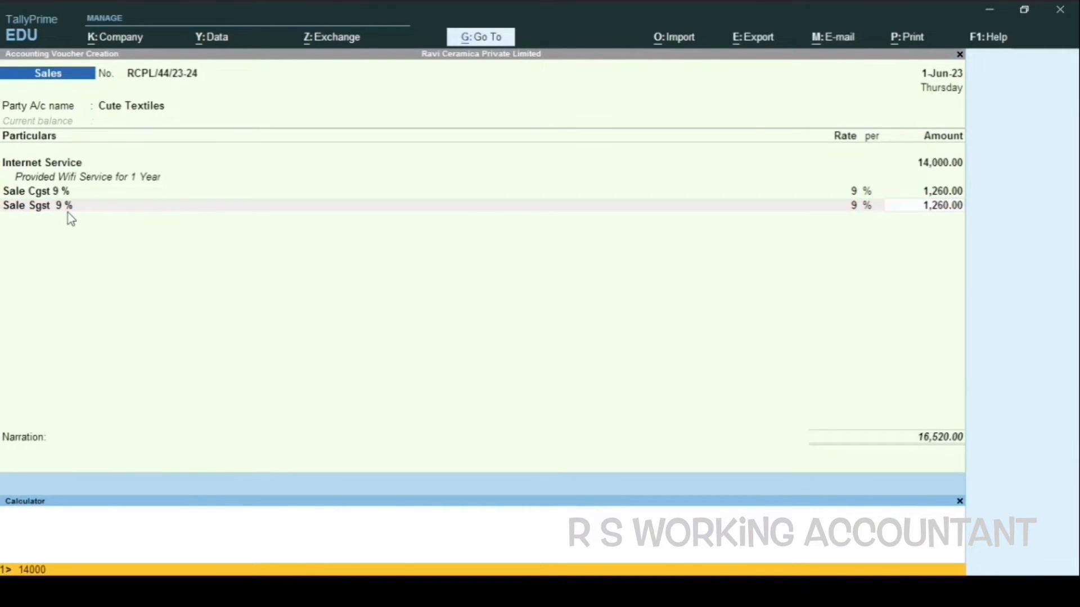
type("9")
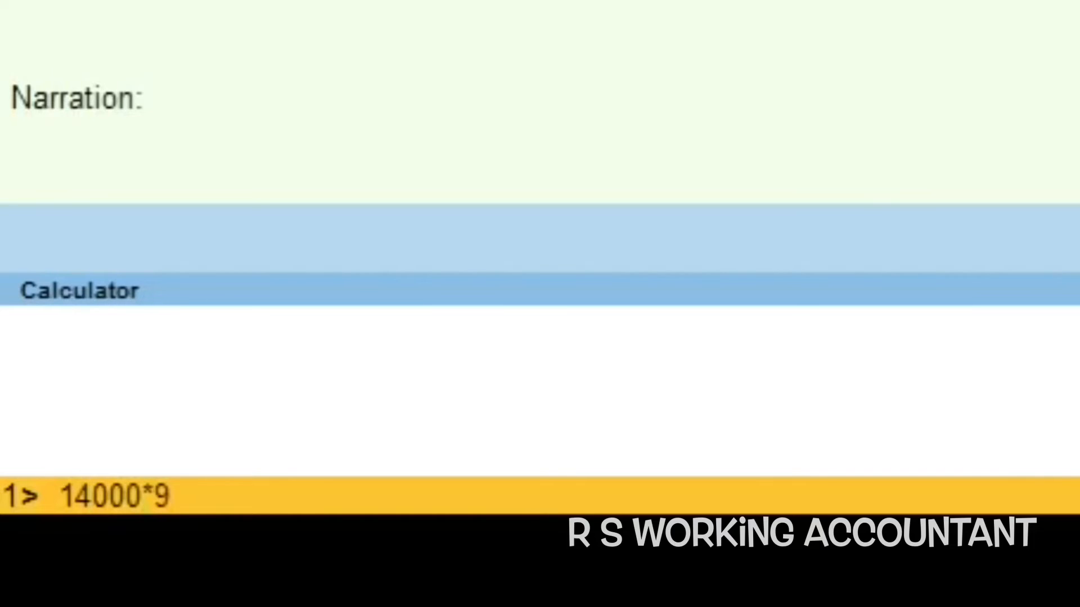
type("%")
key("Return")
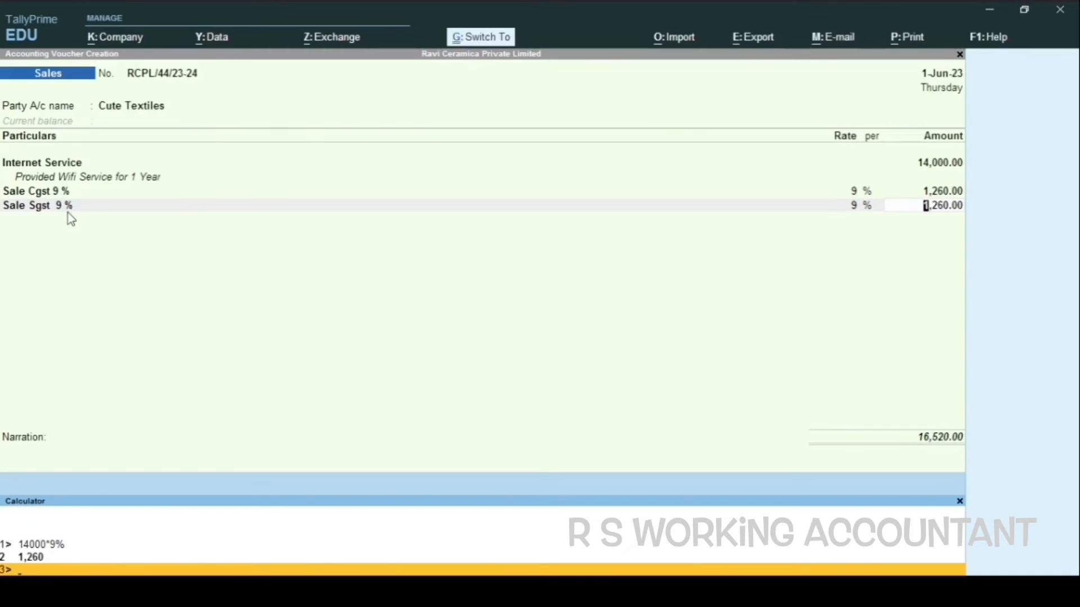
key("Escape")
Accept the calculated SGST amount, leave the narration blank, and save the Cute Textiles sales invoice
key("Return")
key("Return")
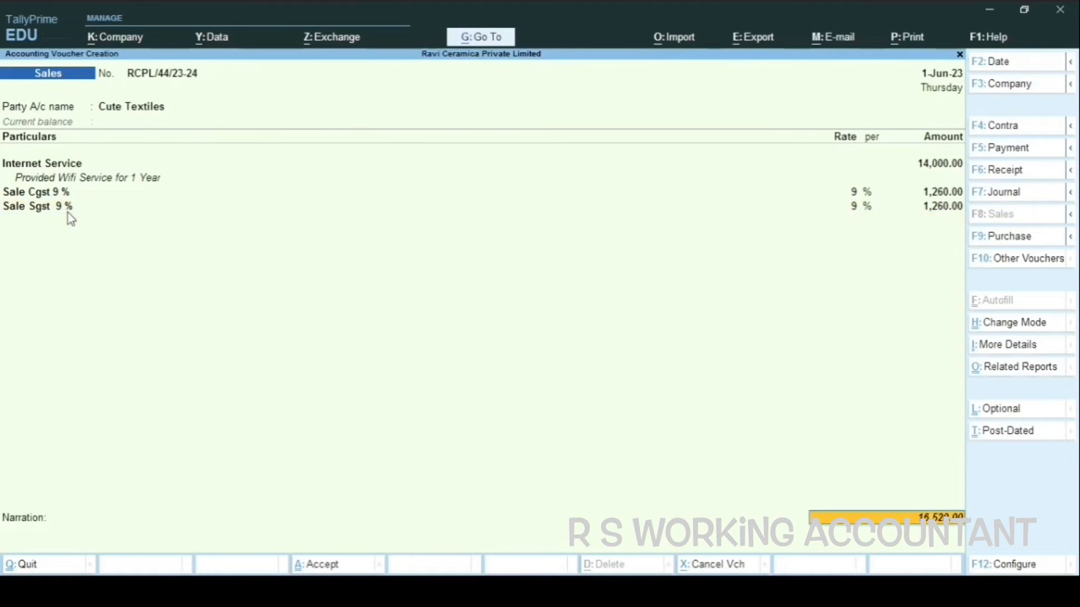
key("Return")
key("Return")
key("Return")
key("Return")
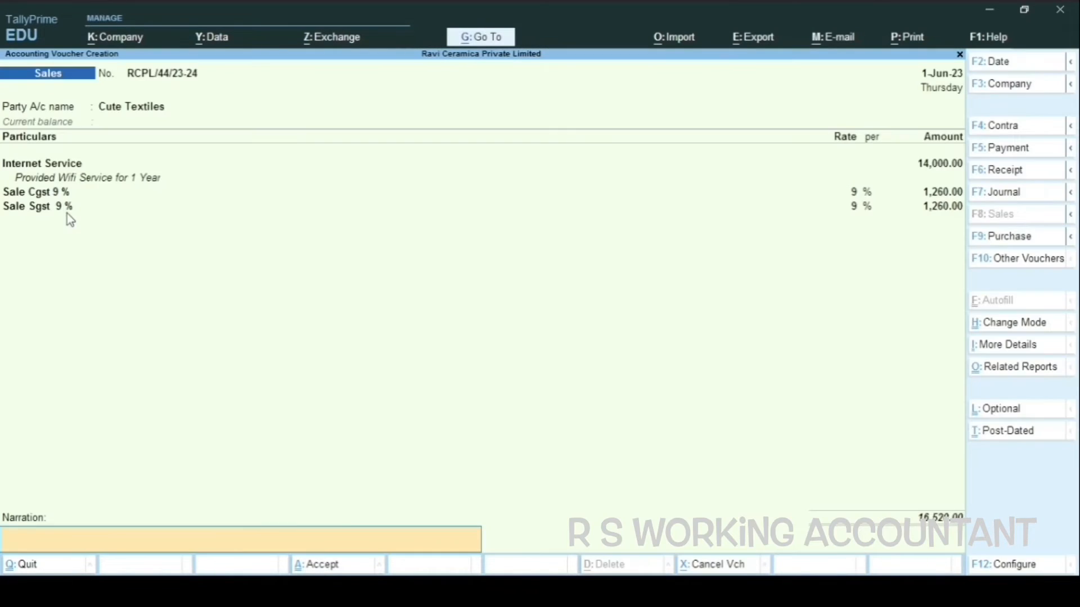
key("Return")
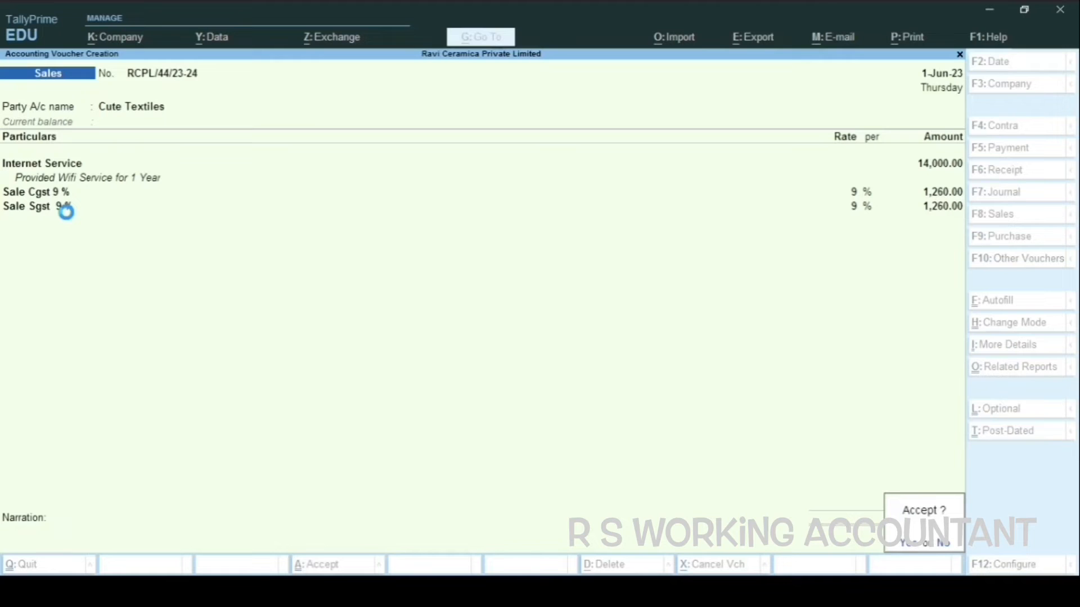
key("Return")
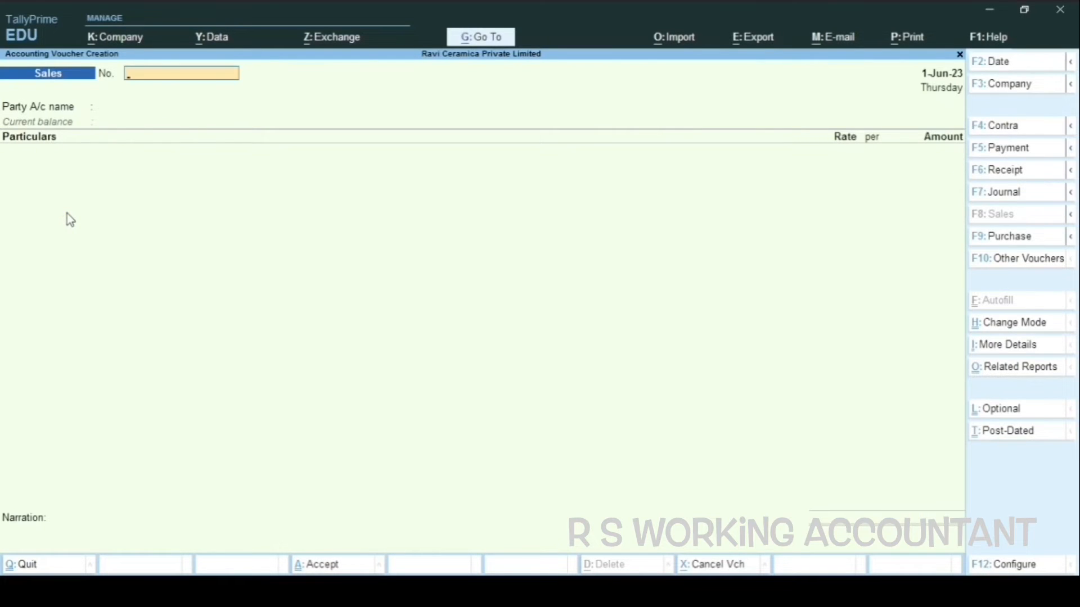
Reopen the saved Cute Textiles invoice and examine its Tax Invoice print preview enlarged
key("Page_Up")
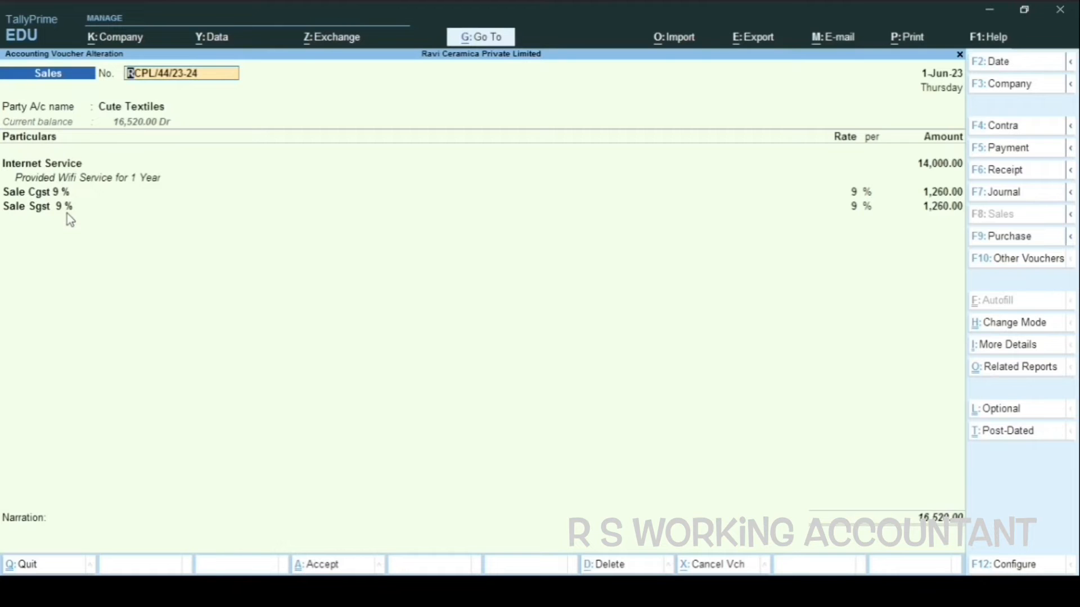
key("ctrl")
key("ctrl+p")
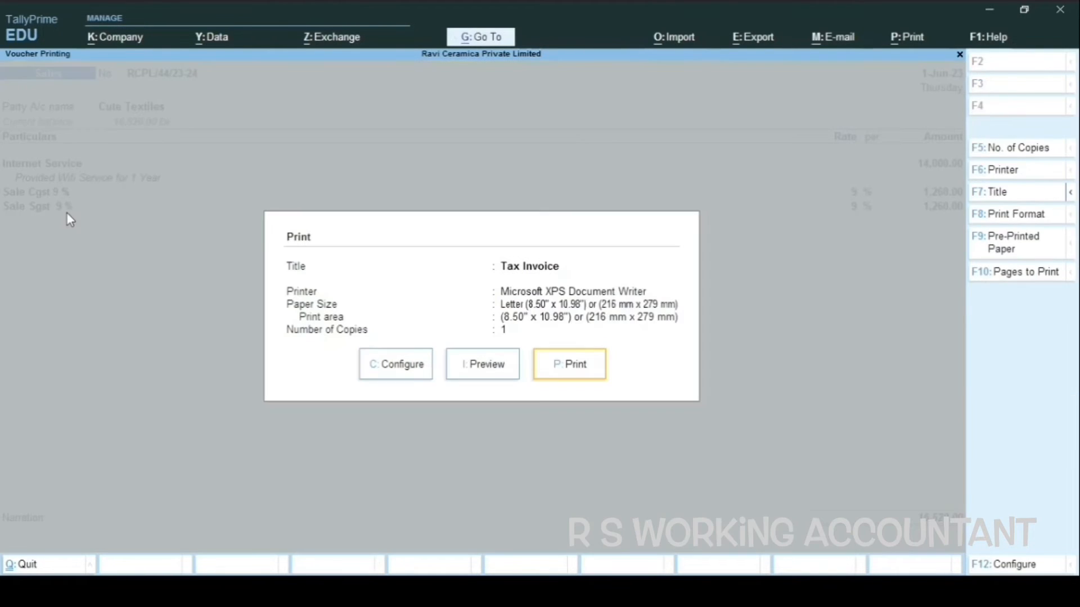
key("i")
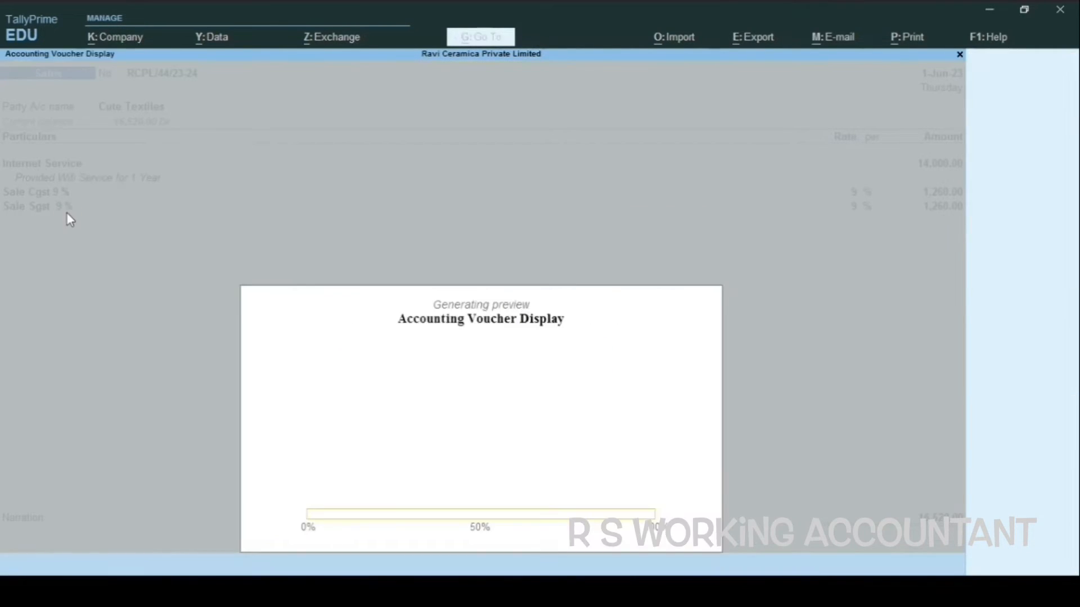
key("alt+z")
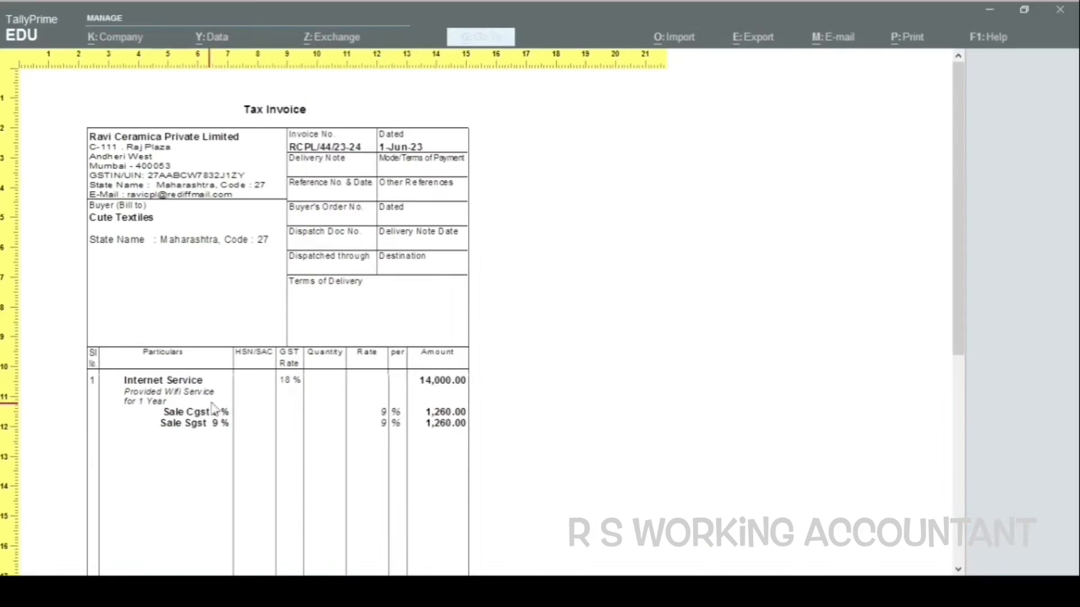
key("alt+z")
key("Escape")
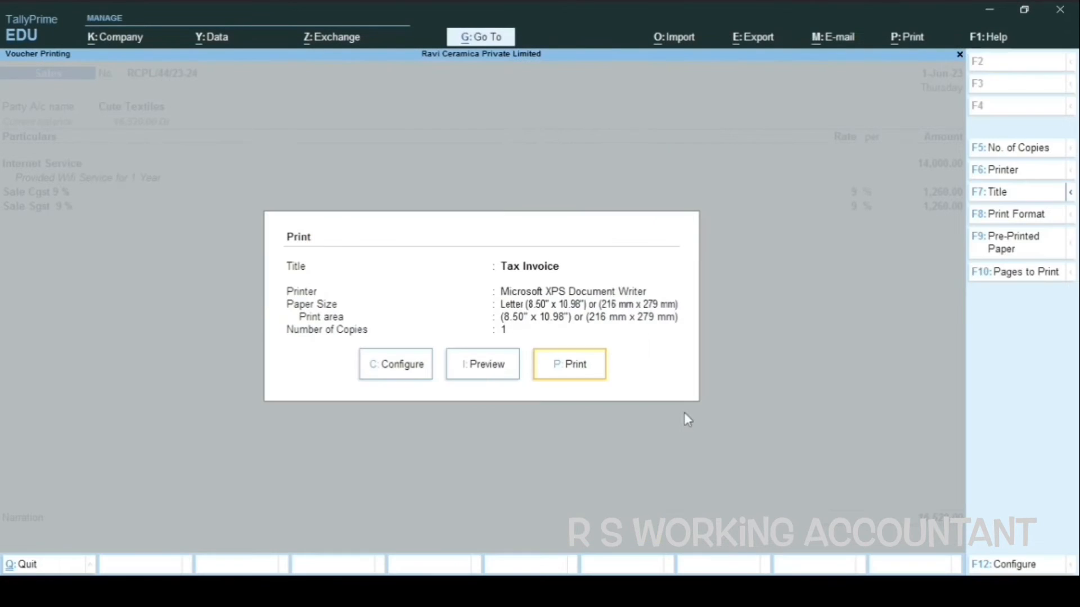
Examine the invoice's print configuration down to Show Additional Descriptions for Ledgers, and leave printing without changes
left_click(415, 376)
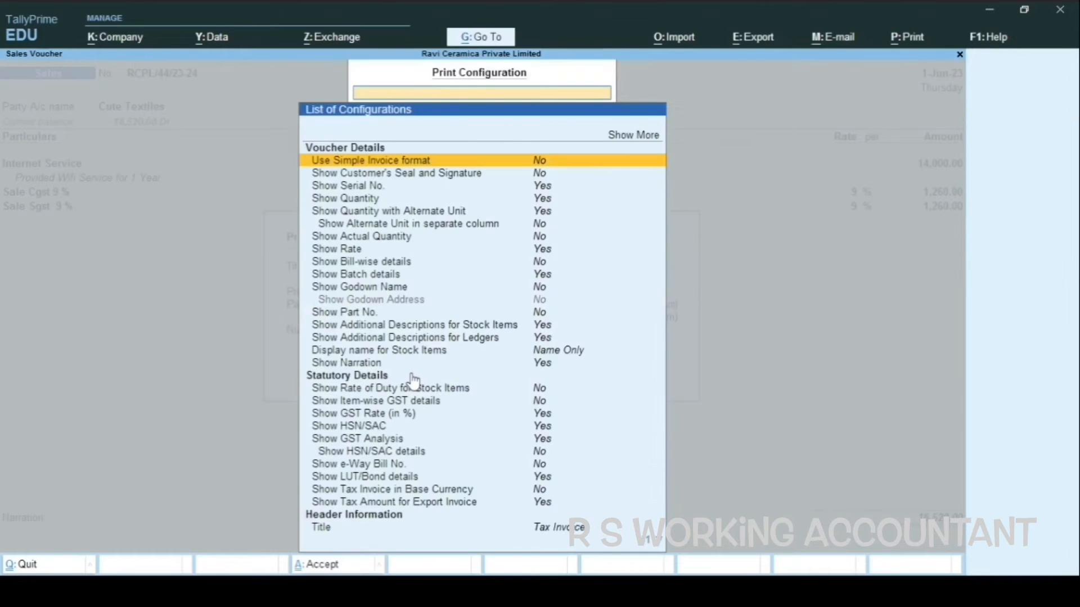
key("Down")
key("Down")
key("Down")
key("Down")
key("Down")
key("Down")
key("Down")
key("Down")
key("Down")
key("Down")
key("Down")
key("Down")
key("Down")
key("Down")
key("Down")
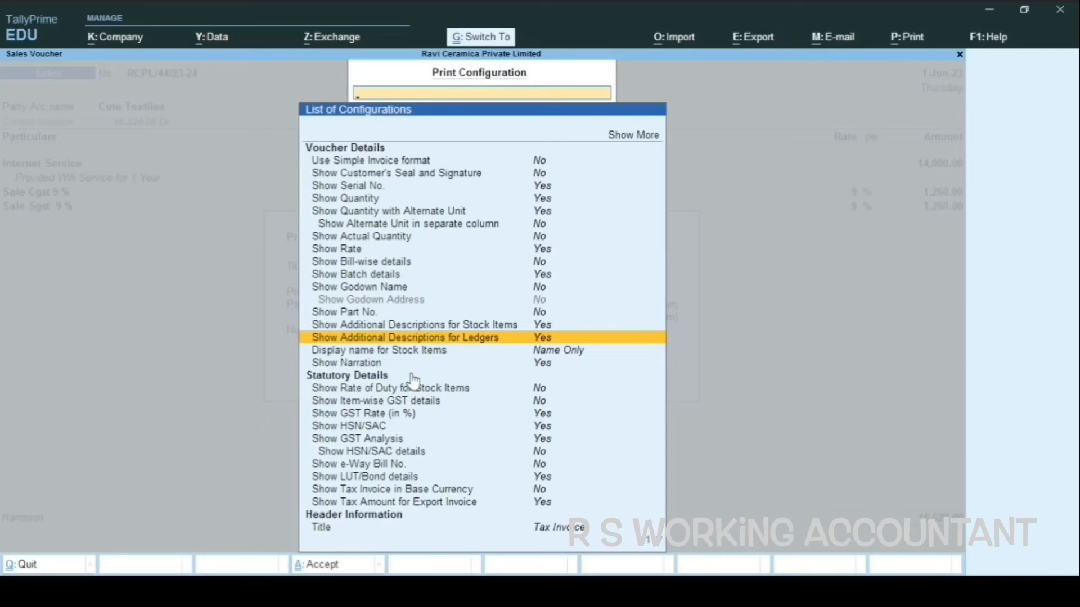
key("Escape")
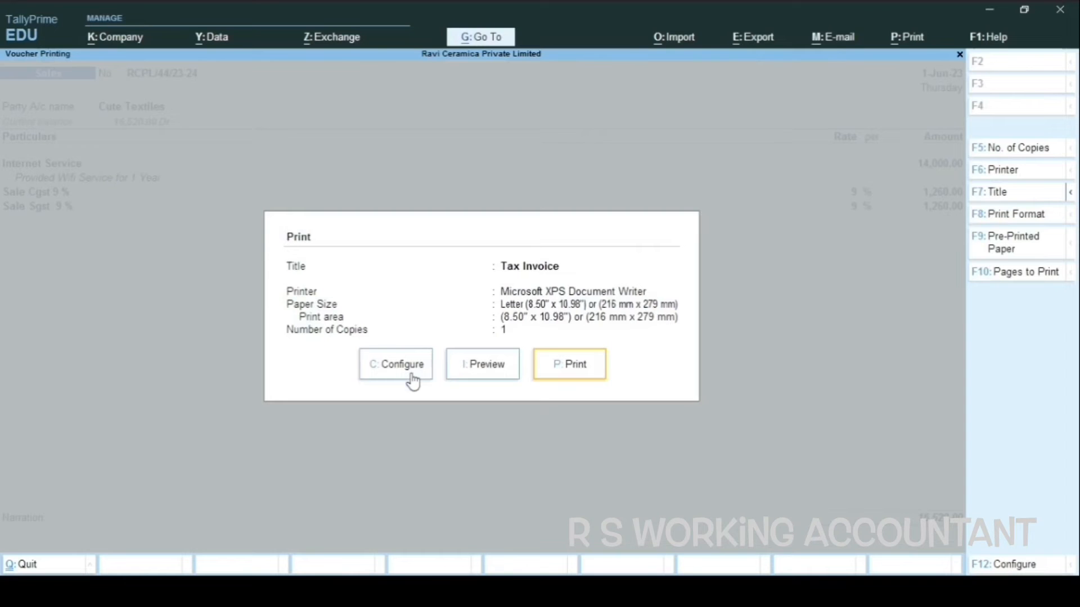
key("Escape")
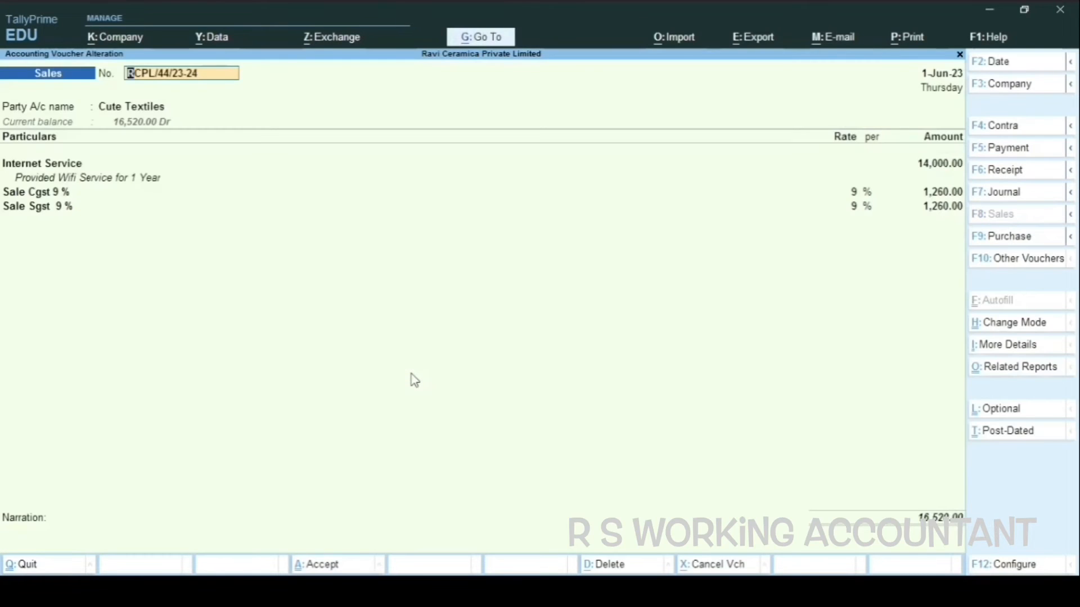
Close the voucher screens back to the Gateway of Tally and read the next transaction in the Word document
key("Escape")
key("Escape")
key("Escape")
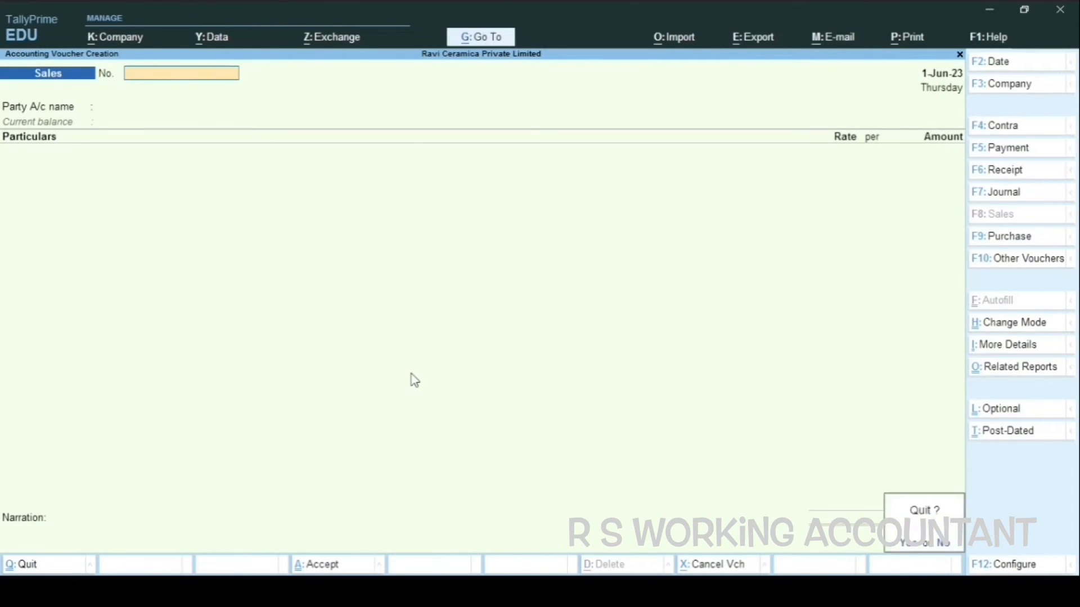
key("Return")
key("Escape")
key("Escape")
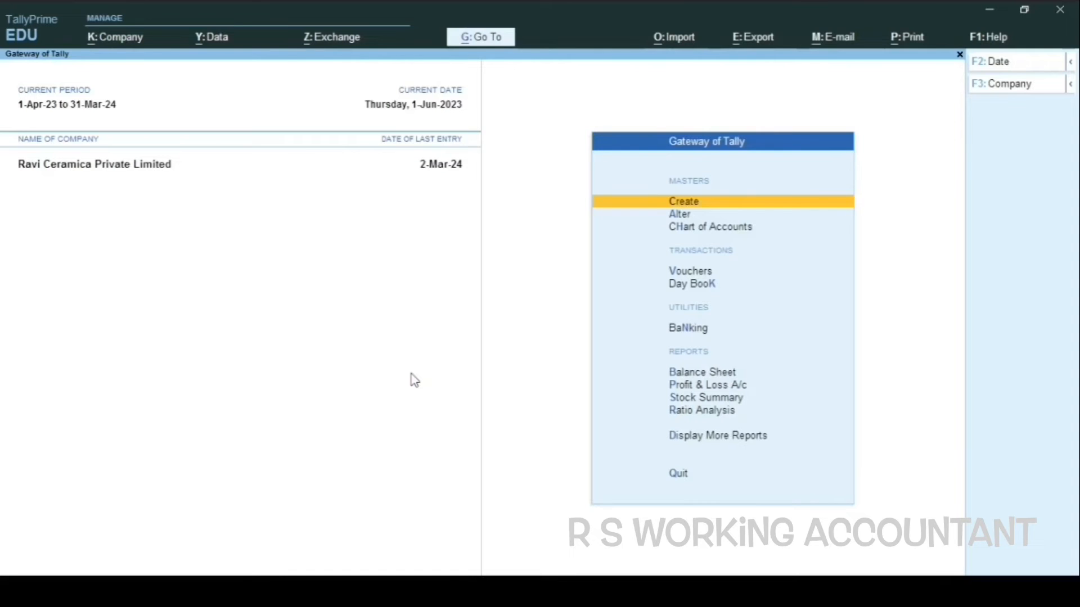
left_click(573, 591)
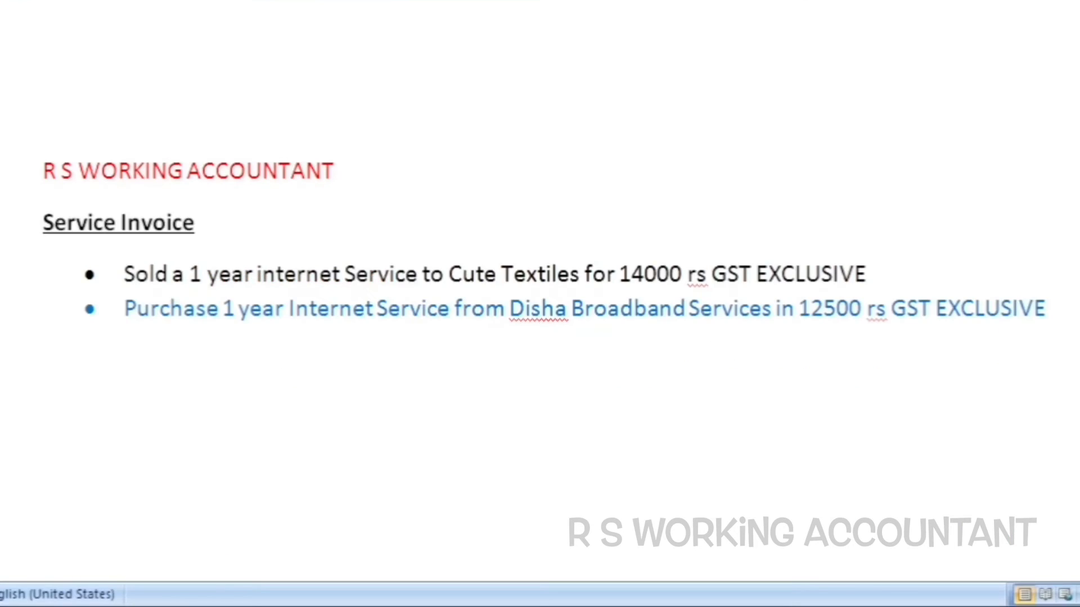
type("d")
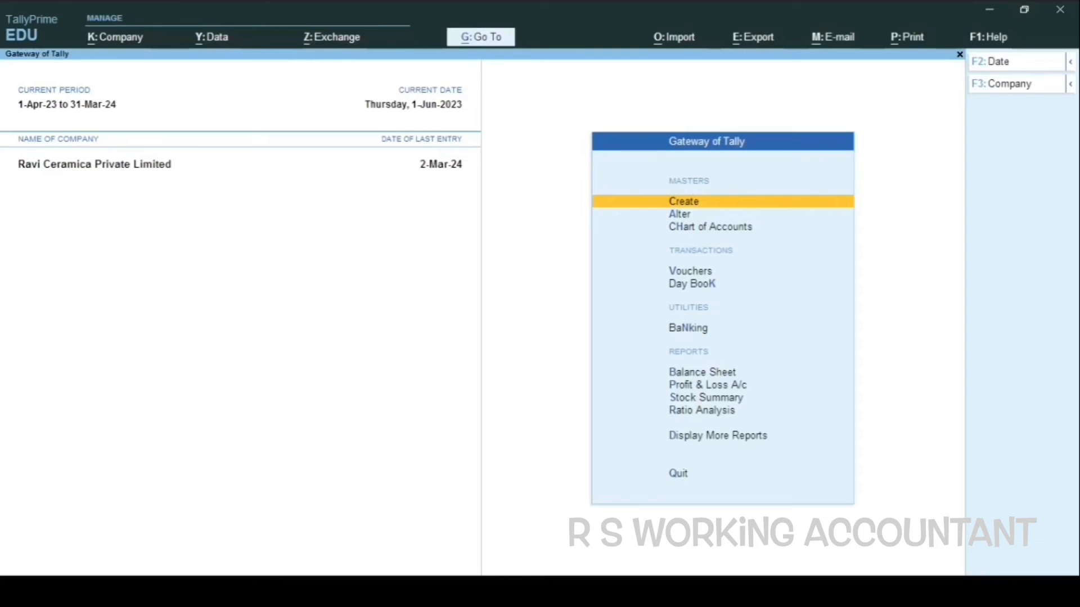
Start a new ledger master named Disha Broadband Services, leaving the alias and description blank
key("Return")
key("Down")
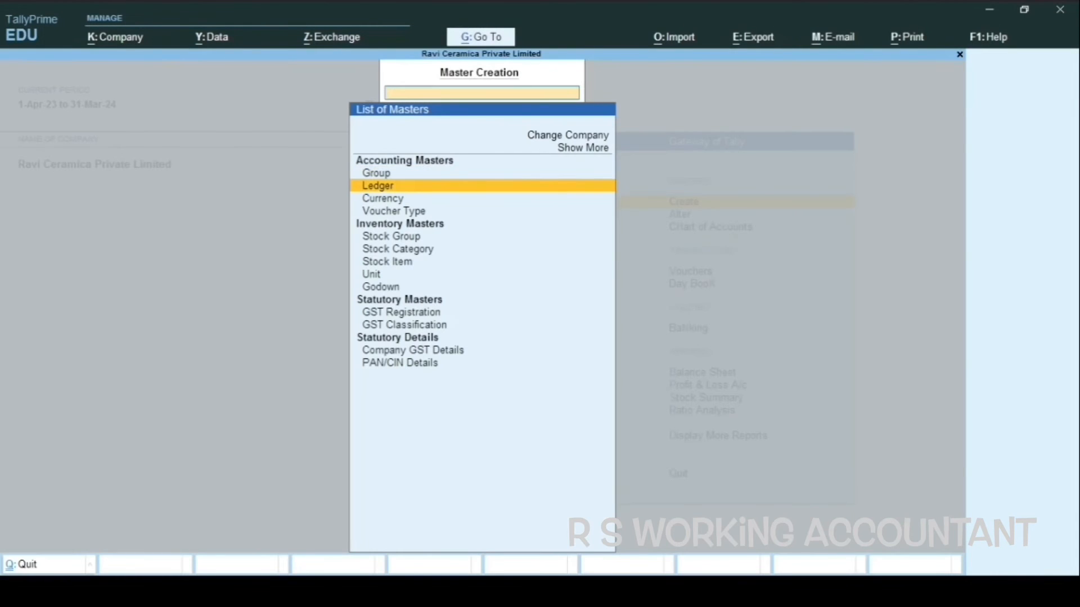
key("Return")
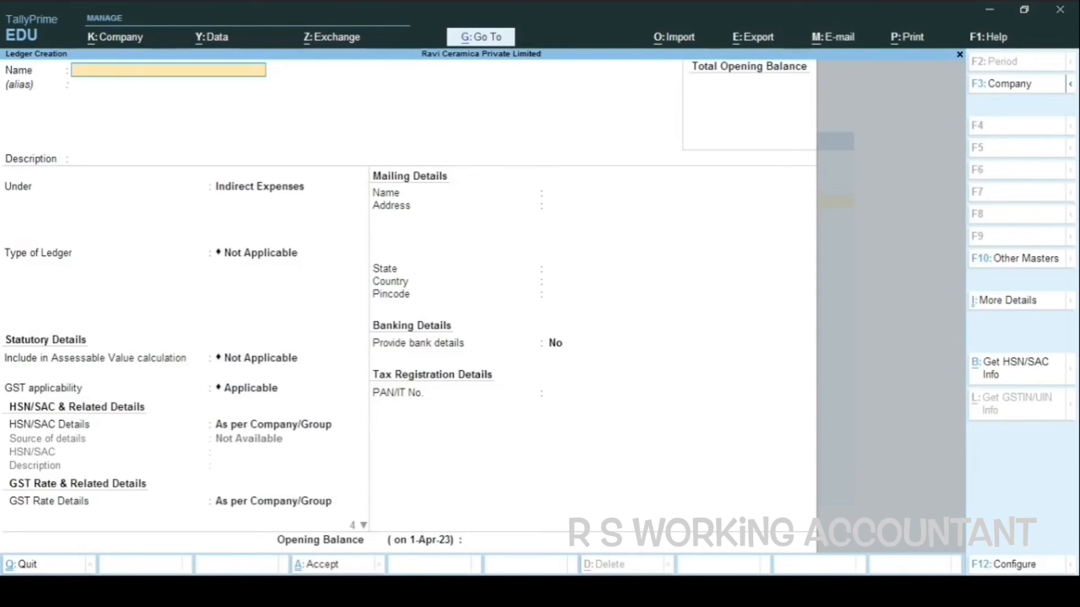
type("Disha Broadb")
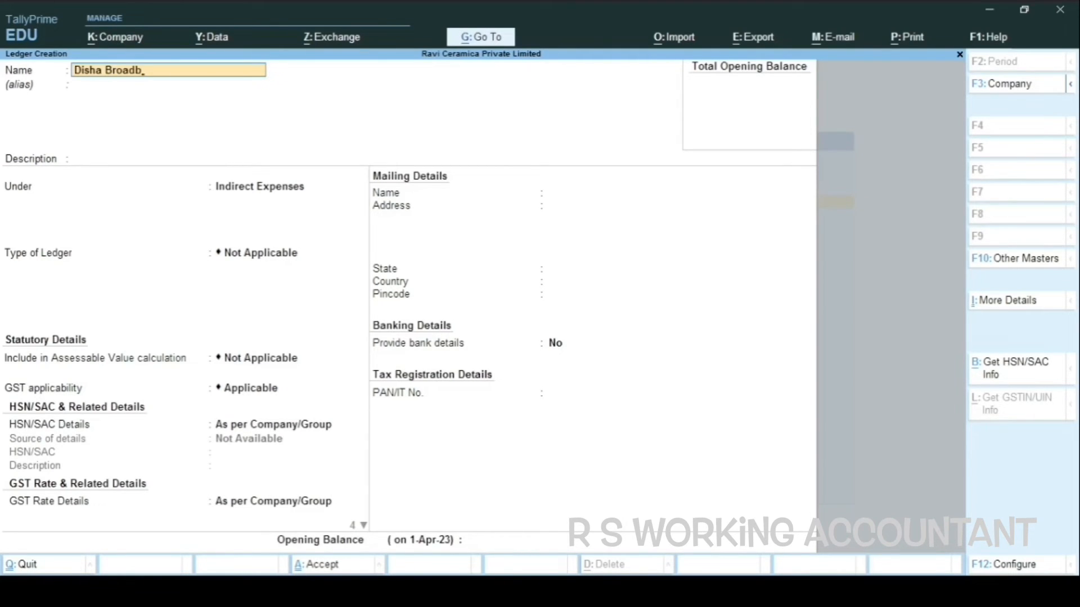
type("and Services")
key("Return")
key("Return")
key("Return")
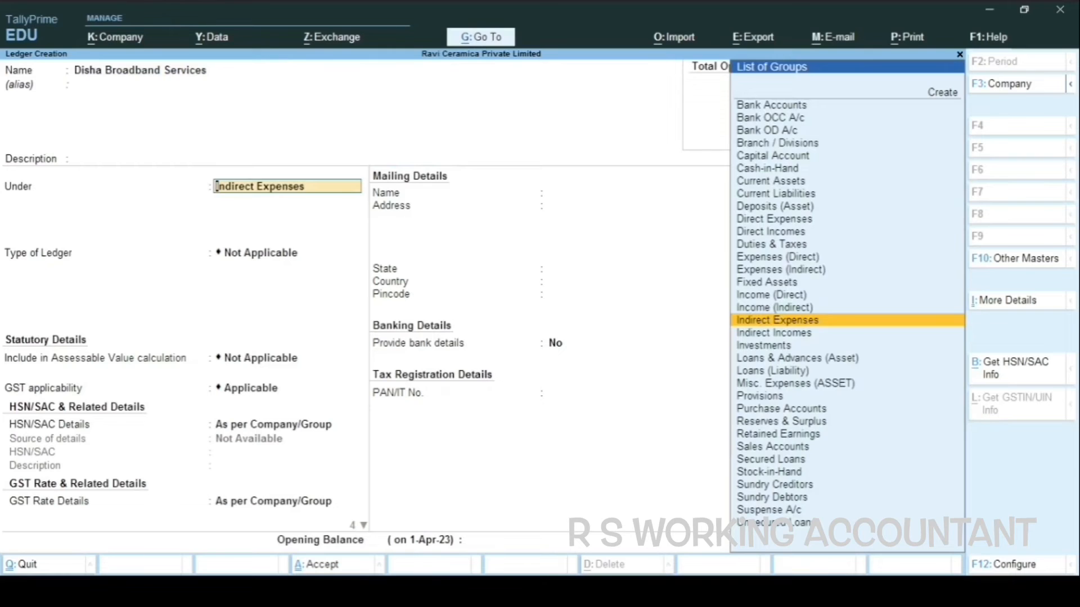
Place the ledger under Sundry Creditors, keeping bill-by-bill balances at Yes and leaving the credit period and credit limit blank
type("Sun")
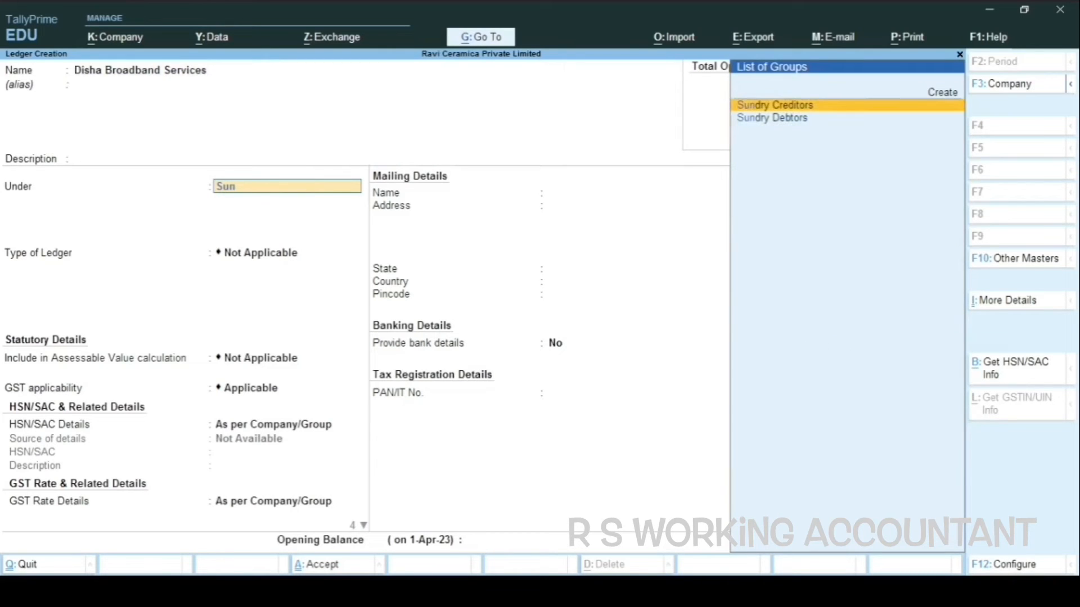
key("Return")
key("Return")
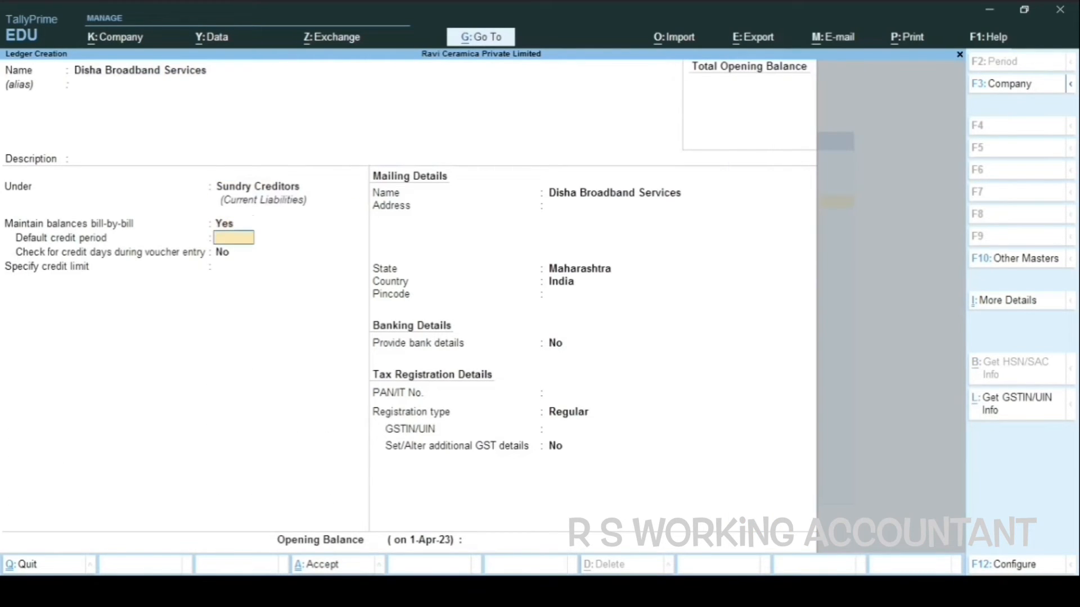
key("Return")
key("Up")
key("Up")
key("Return")
key("Return")
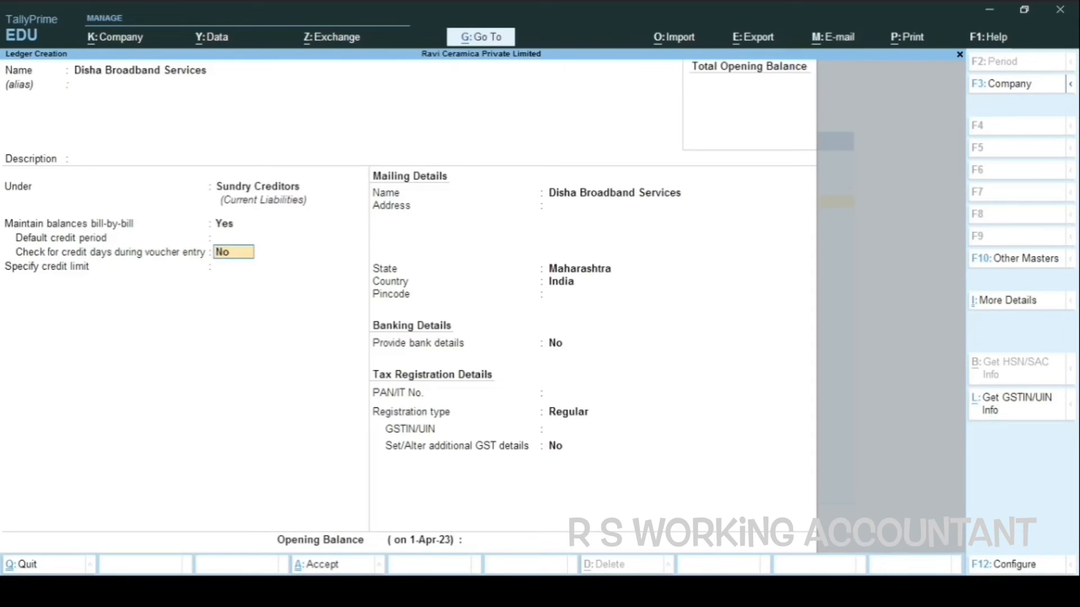
key("Return")
key("Return")
key("Return")
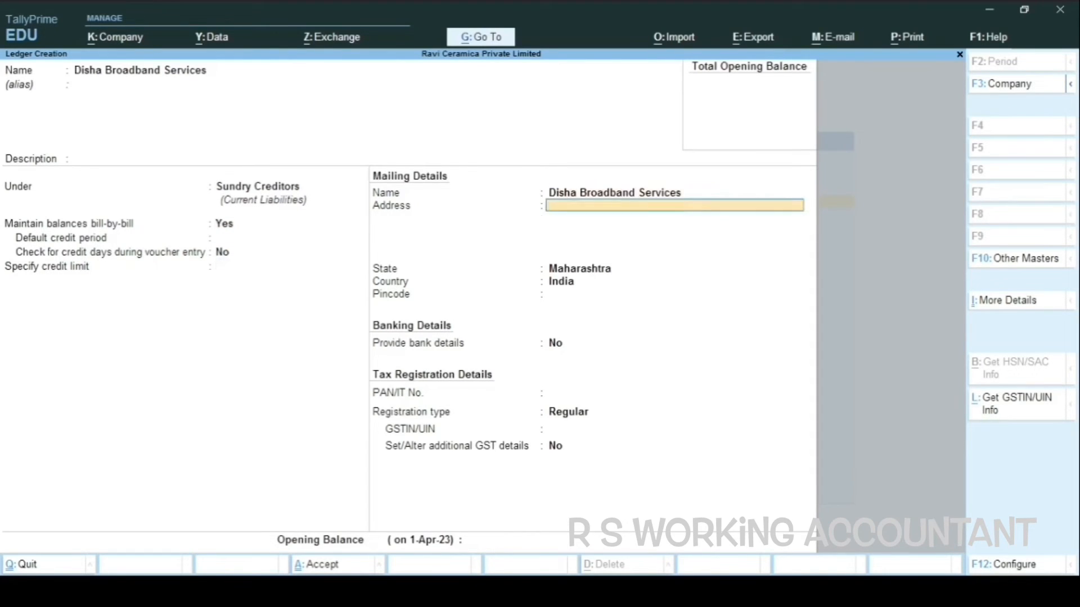
Leave the supplier ledger's address, pincode and PAN blank, keeping Maharashtra, India and No for bank details
key("Return")
key("Return")
key("Return")
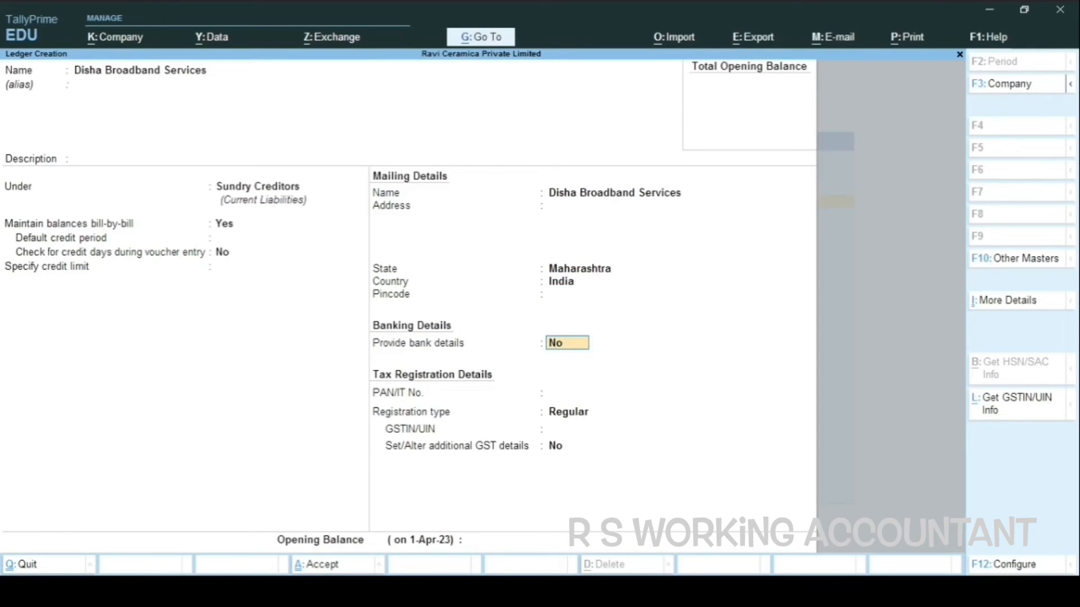
key("Return")
key("Return")
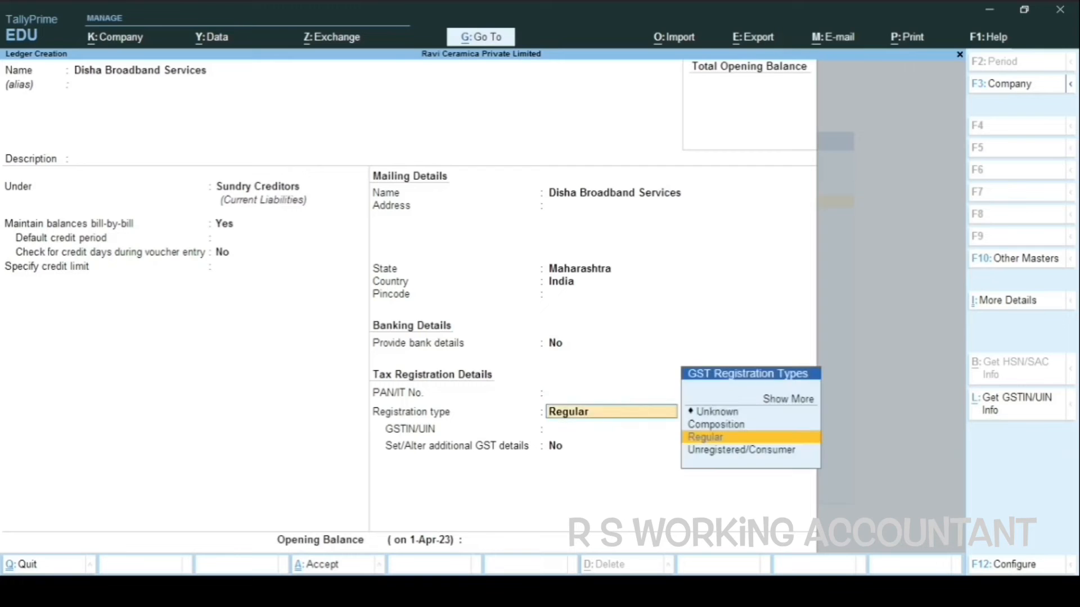
Keep the supplier's GST registration type as Regular, leave GSTIN/UIN blank, and save the Disha Broadband Services ledger
key("Return")
key("Return")
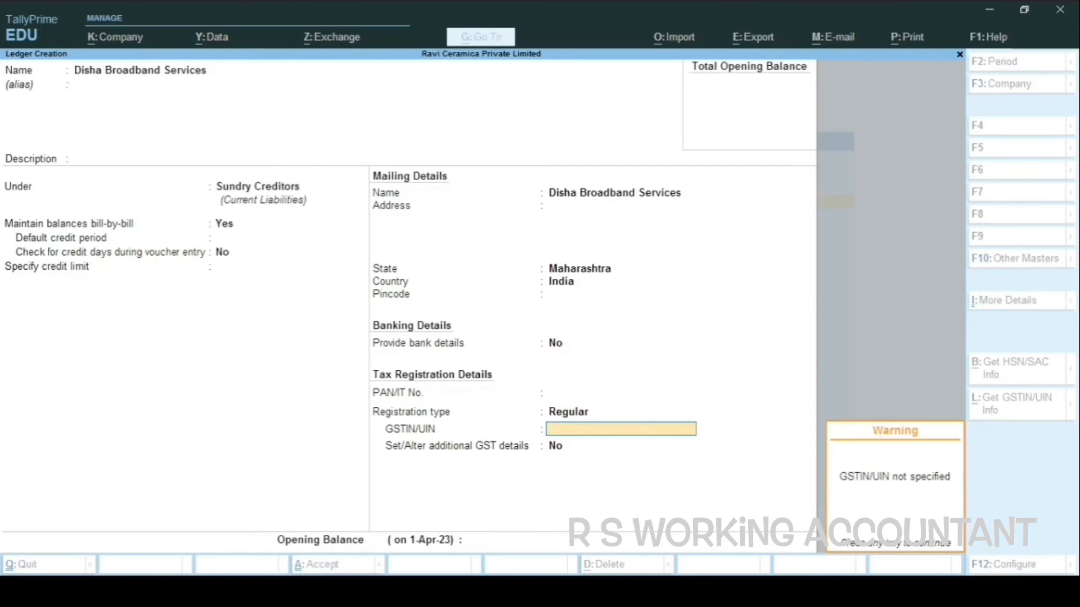
key("Return")
key("Return")
key("Return")
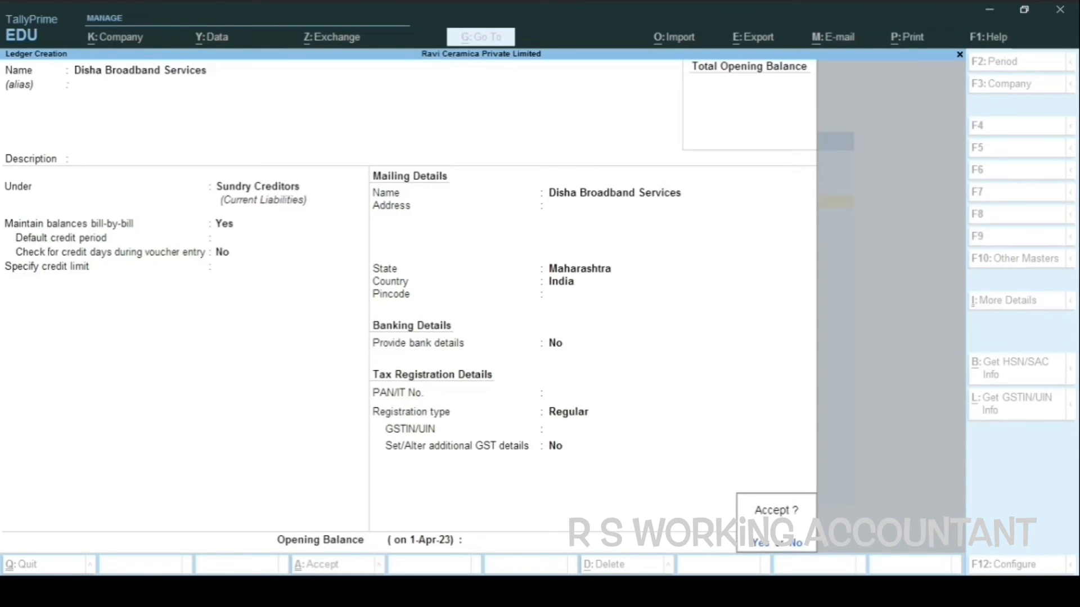
key("Return")
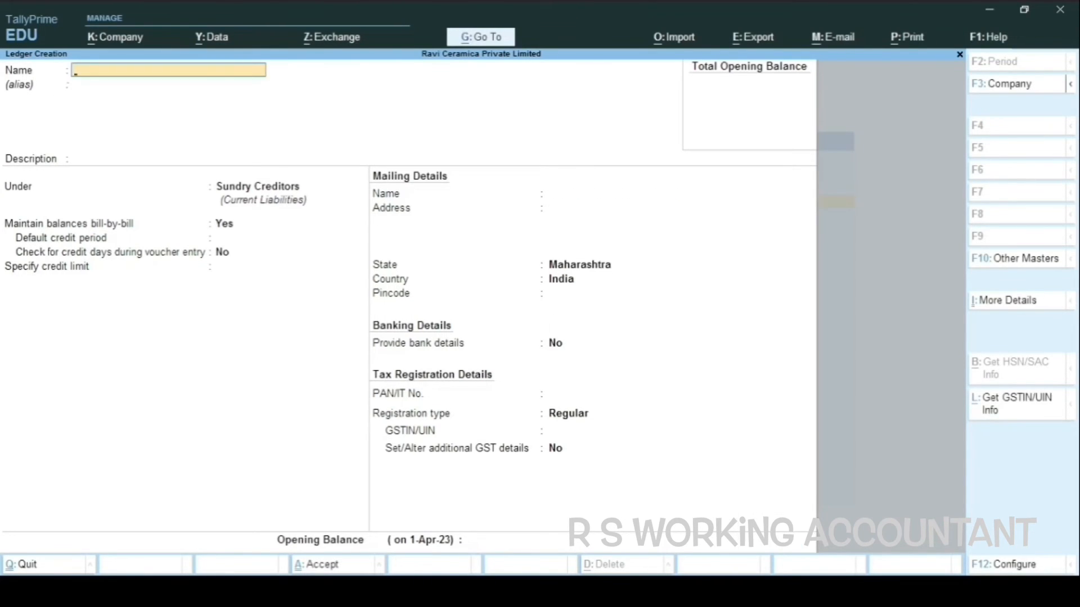
Leave ledger creation and open a purchase voucher
key("Escape")
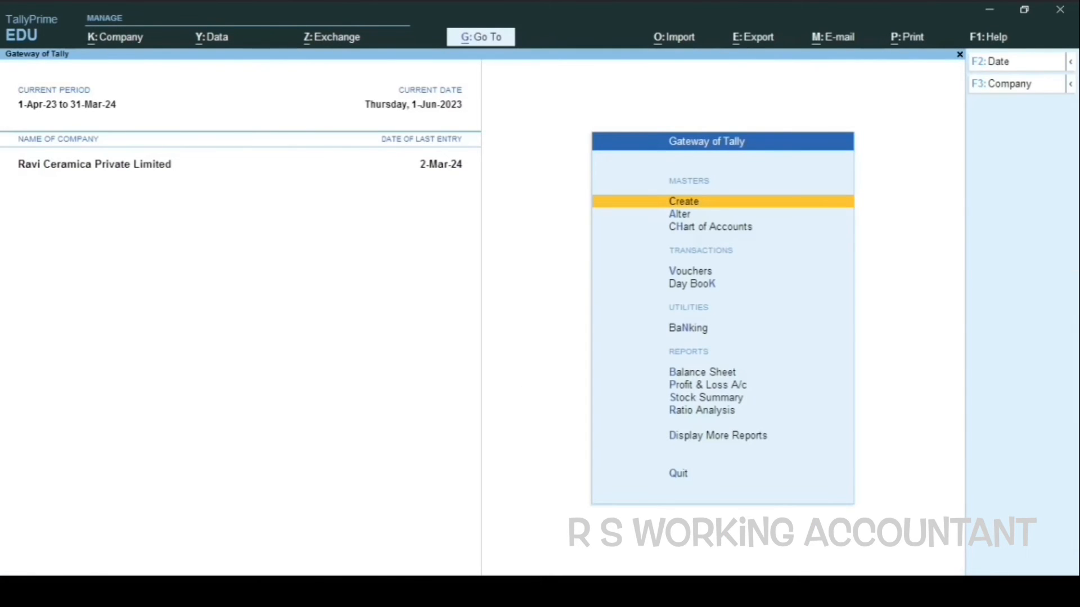
key("v")
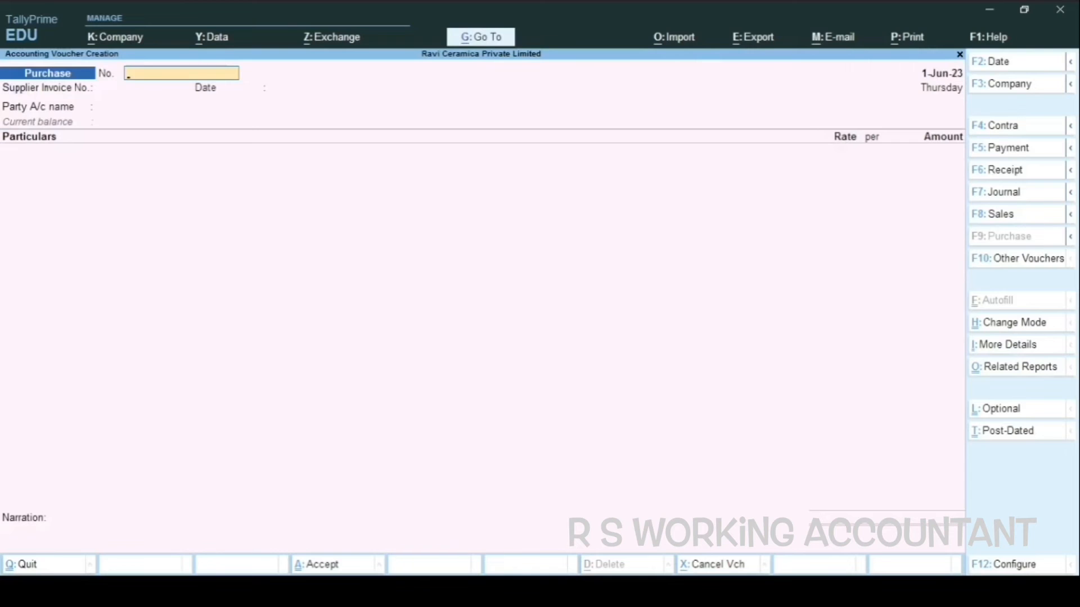
type("45")
key("BackSpace")
key("BackSpace")
key("F8")
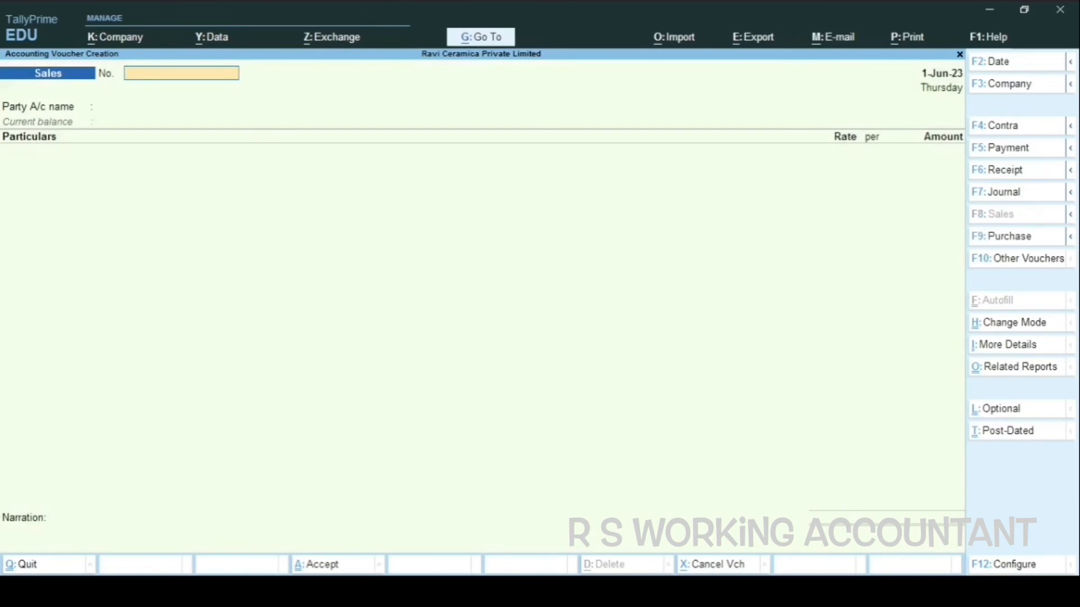
key("F9")
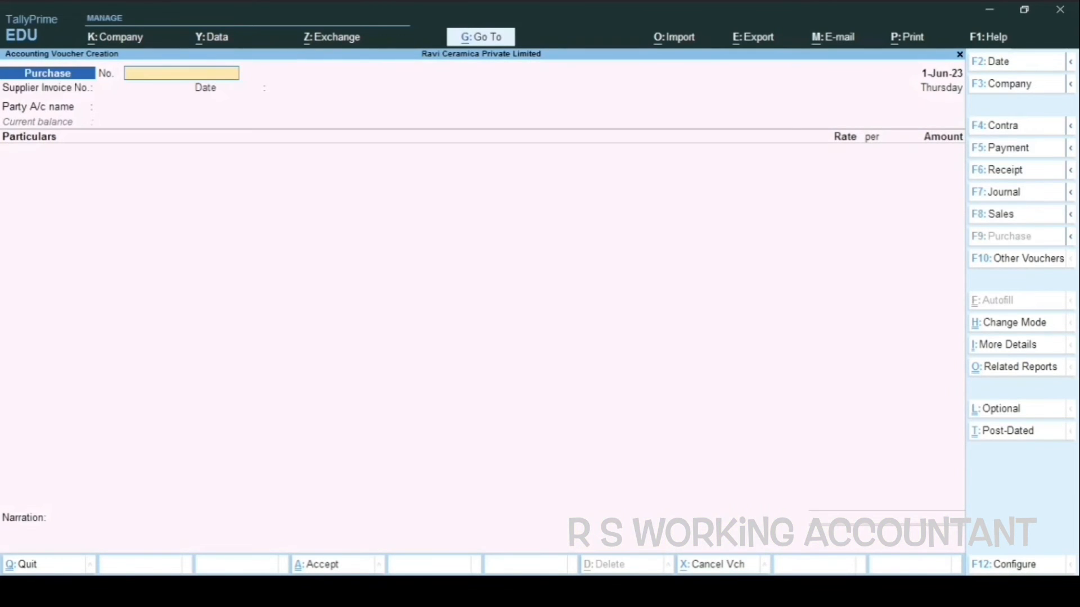
Number the purchase voucher 455 and enter supplier invoice number 455, with both dates at 1-Jun-23
type("455")
key("Return")
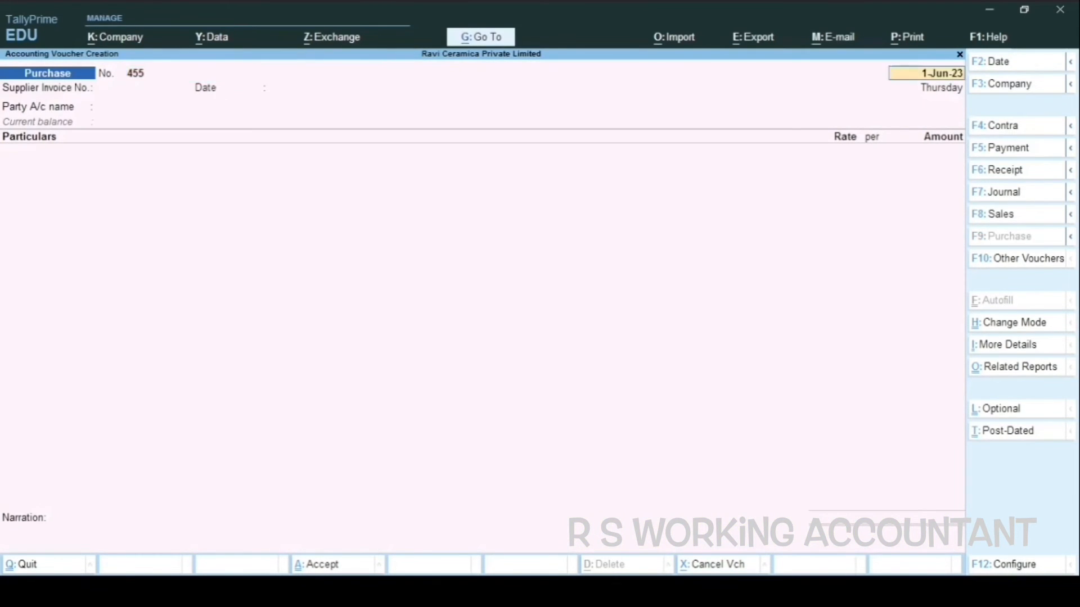
key("Return")
type("455")
key("Return")
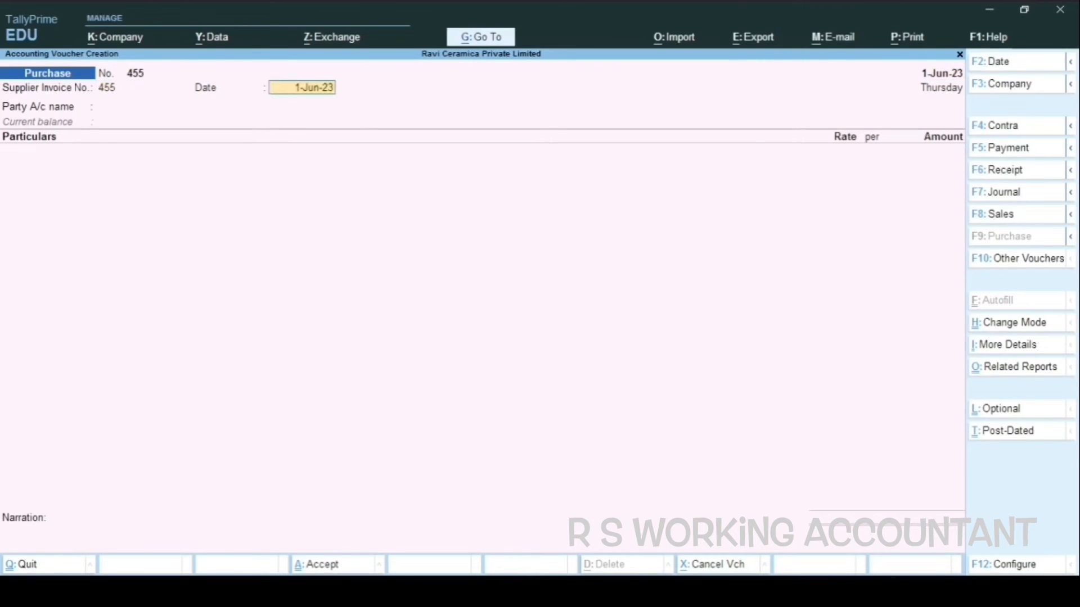
key("Return")
Choose Disha Broadband Services as the party account of the purchase voucher
key("Down")
key("Down")
key("Down")
key("Down")
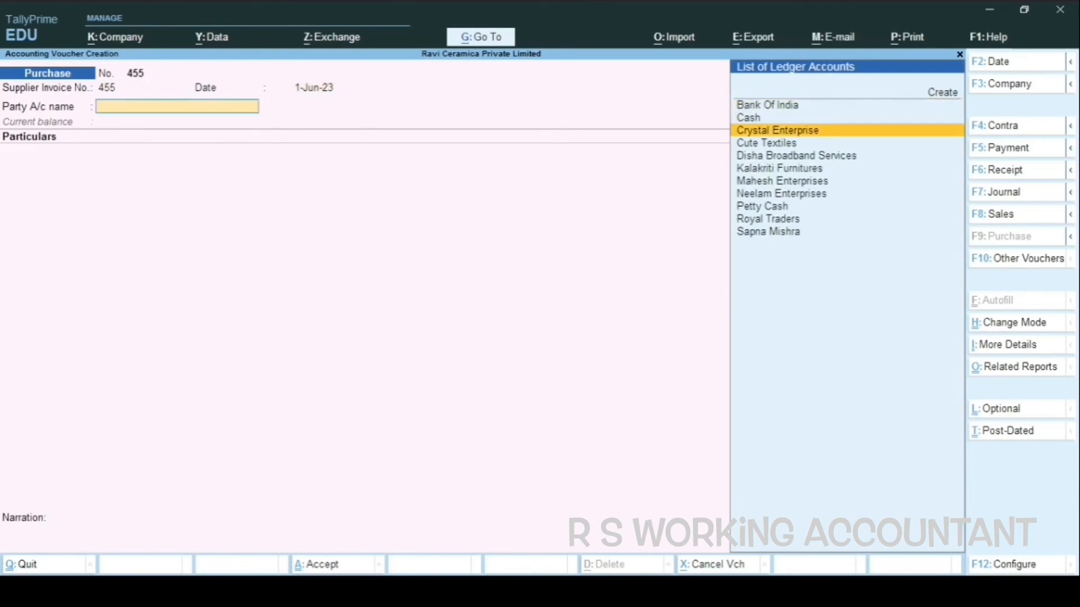
key("Return")
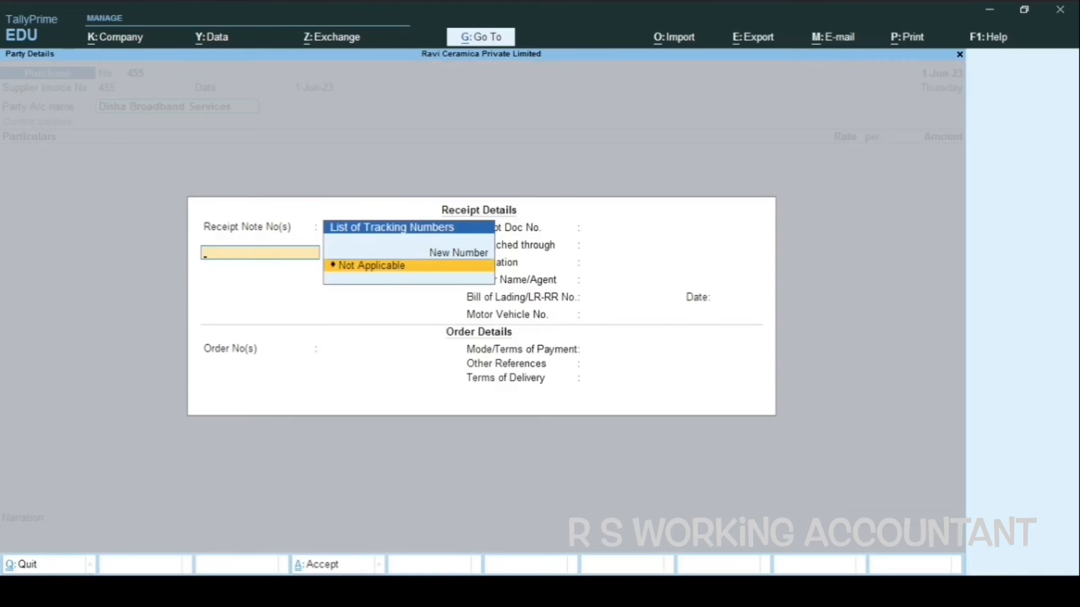
Set the receipt note and order numbers to Not Applicable, leave the other dispatch and order fields blank, and accept the party details
key("Return")
key("Return")
key("Return")
key("Return")
key("Return")
key("Return")
key("Return")
key("Return")
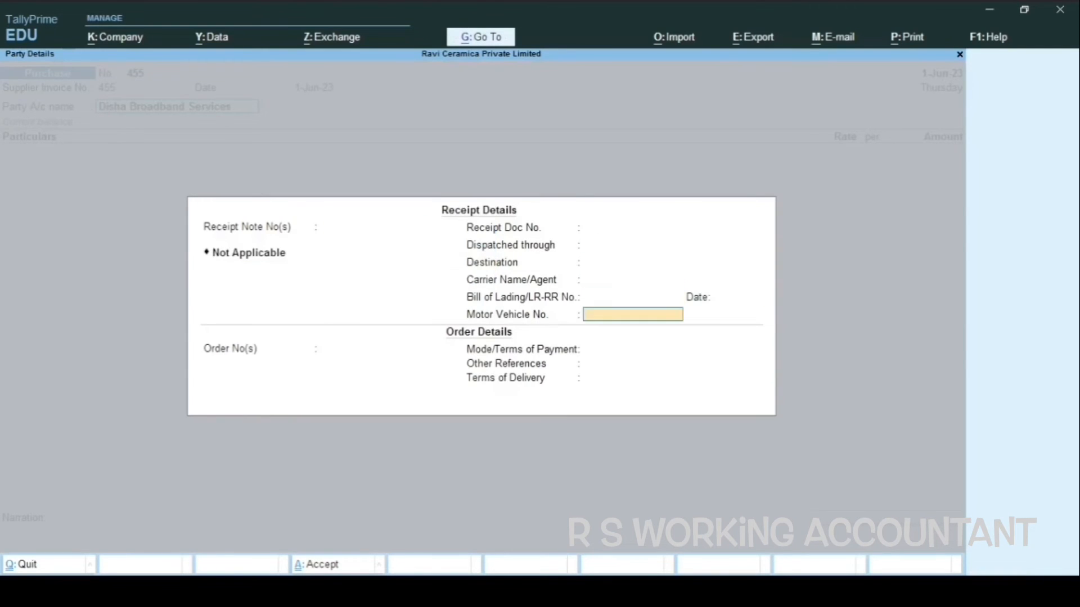
key("Return")
key("Return")
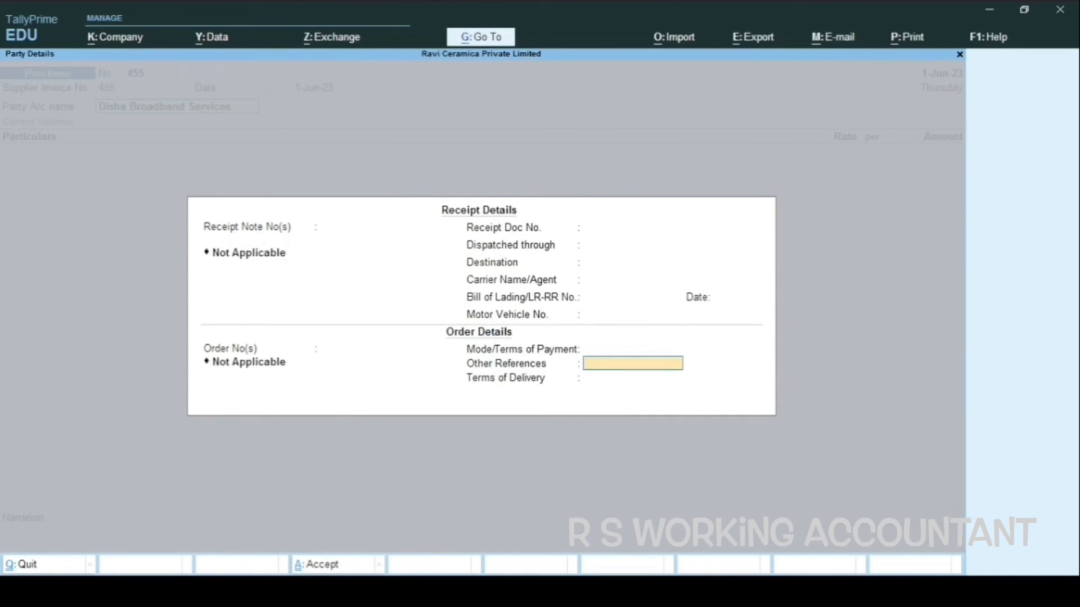
key("Return")
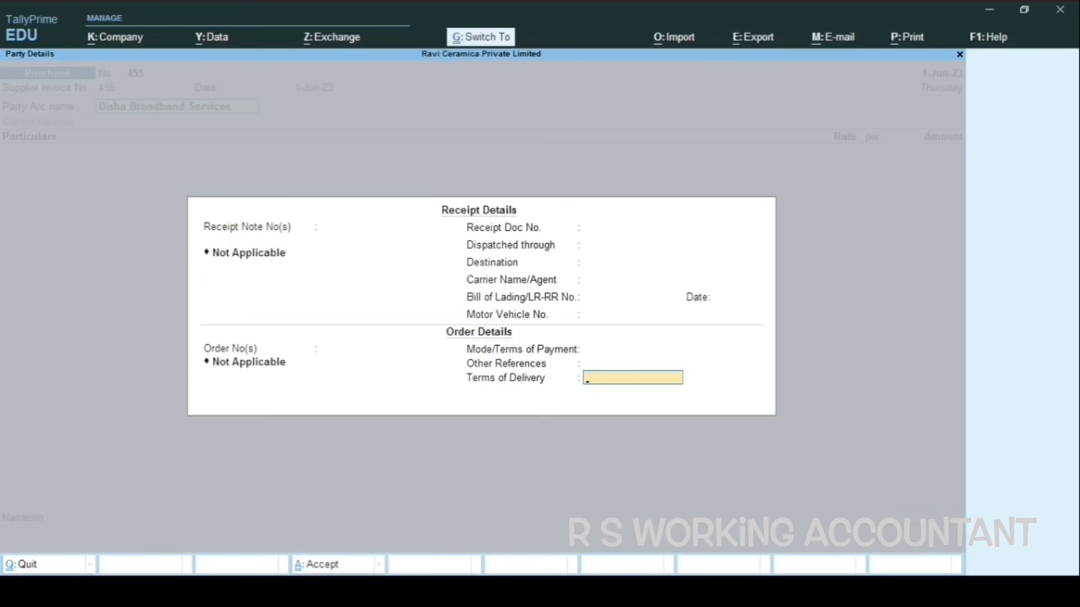
key("Return")
key("ctrl+a")
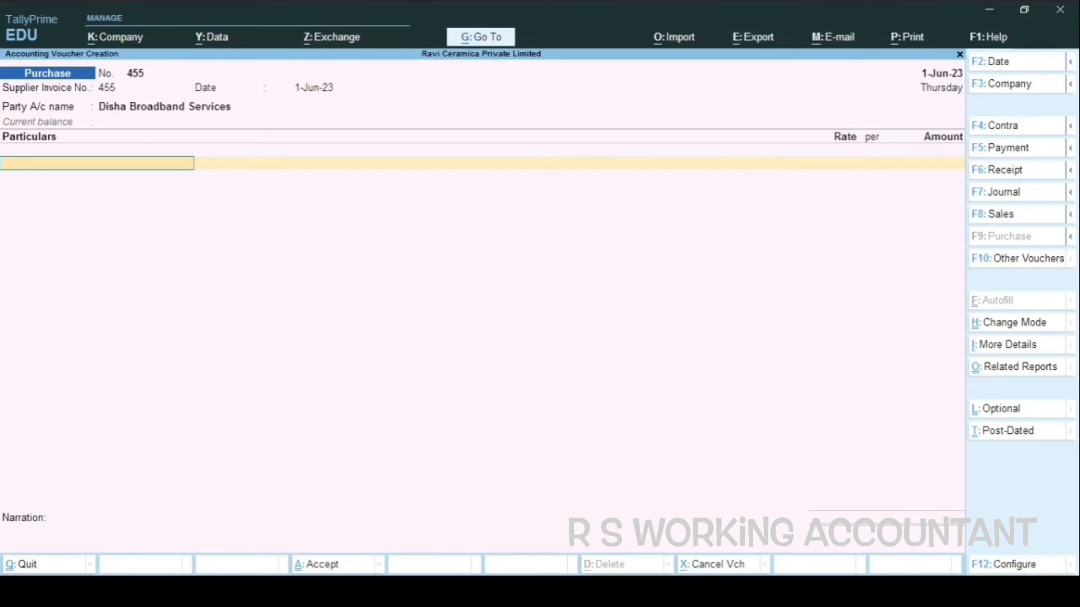
From the particulars line, start a new ledger named Internet Charges under Indirect Expenses, with ledger type Not Applicable
key("alt+c")
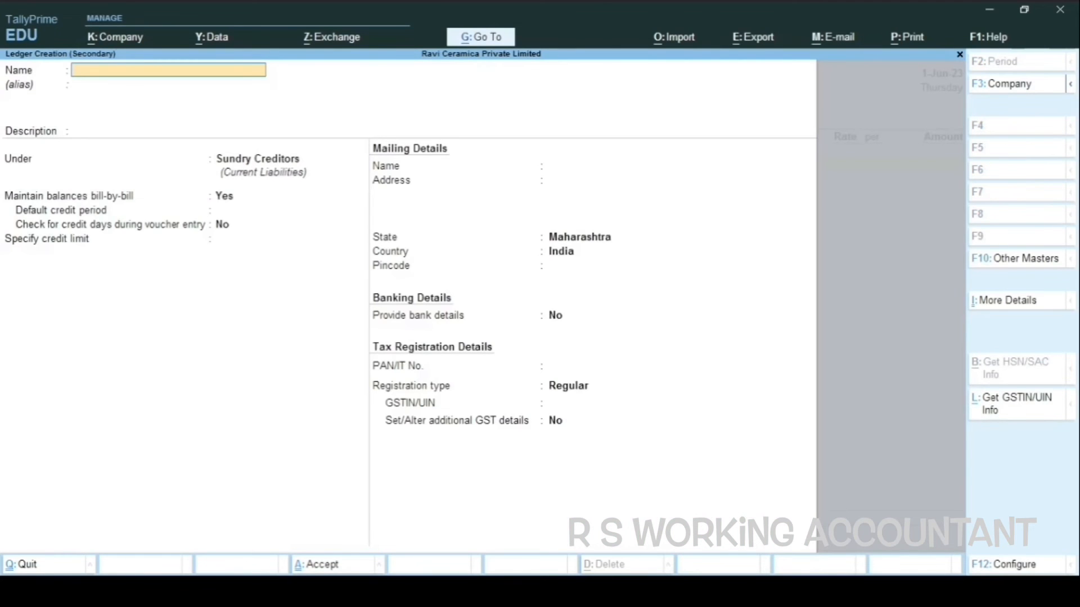
type("Internet Charges")
key("Return")
key("Return")
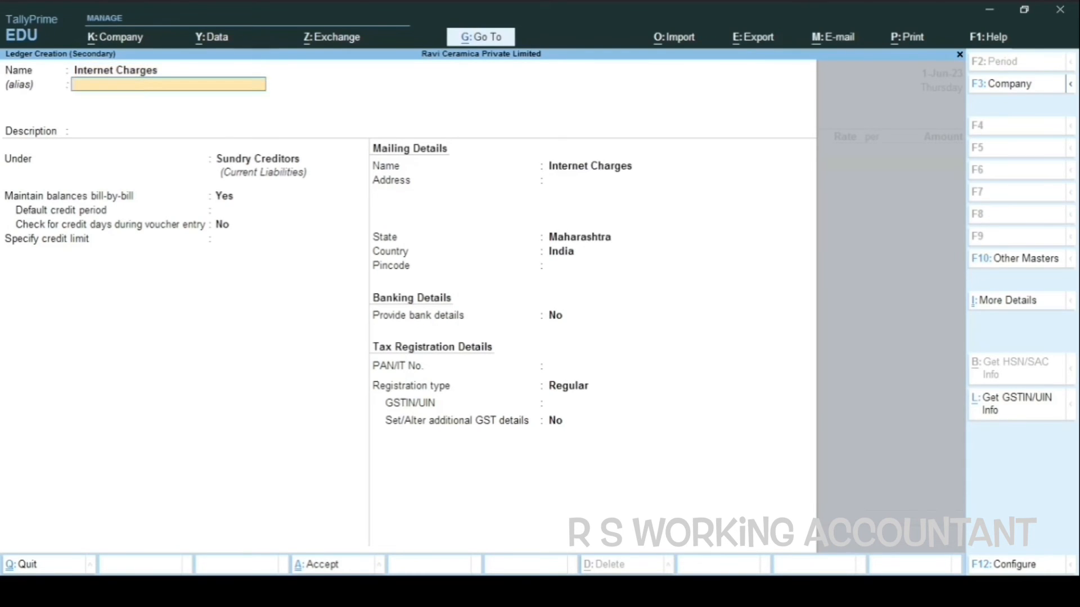
key("Return")
type("Indi")
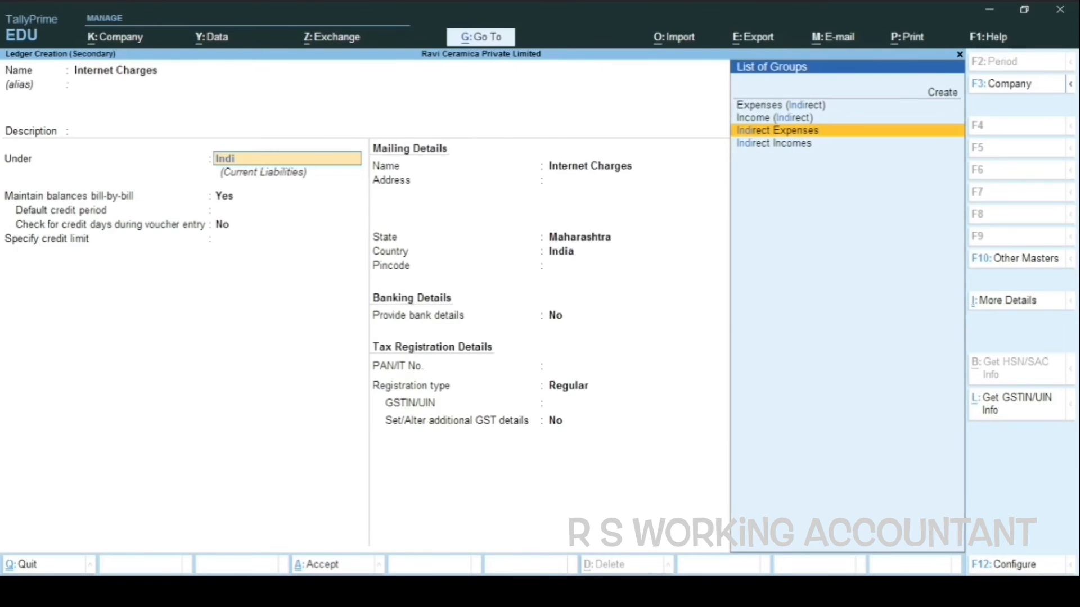
key("Return")
key("Return")
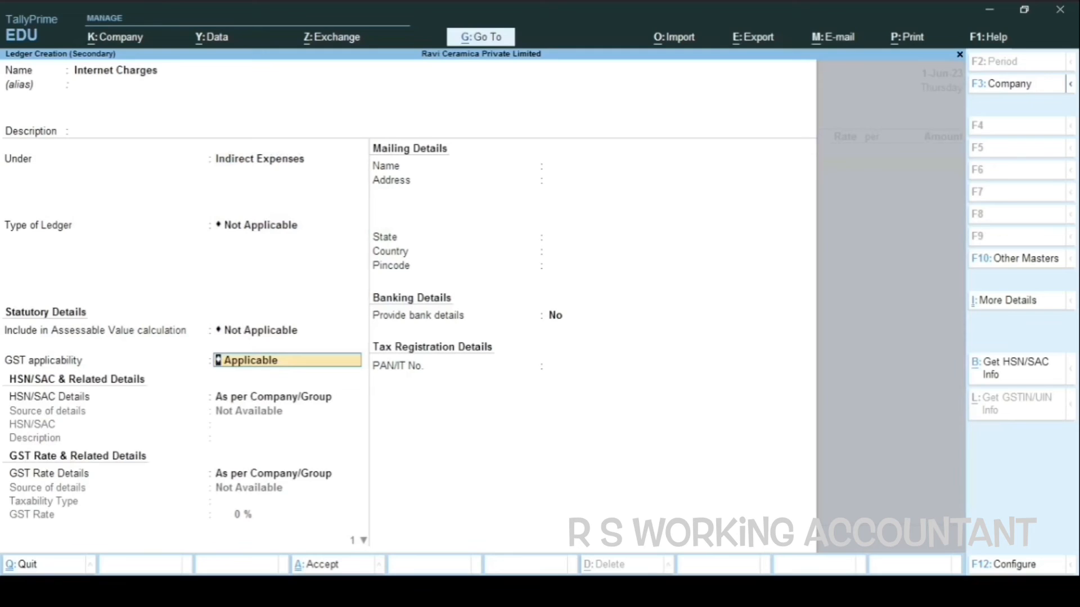
Keep GST Applicable for the ledger and set HSN/SAC details to Specify Details Here, leaving code and description blank
key("Return")
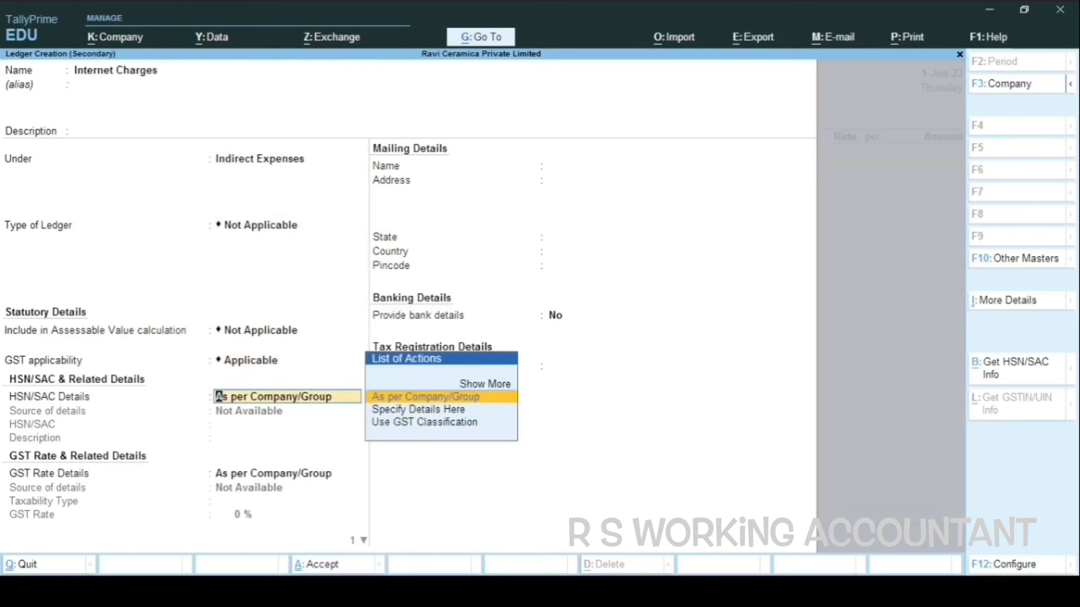
key("Down")
key("Return")
key("Return")
key("Return")
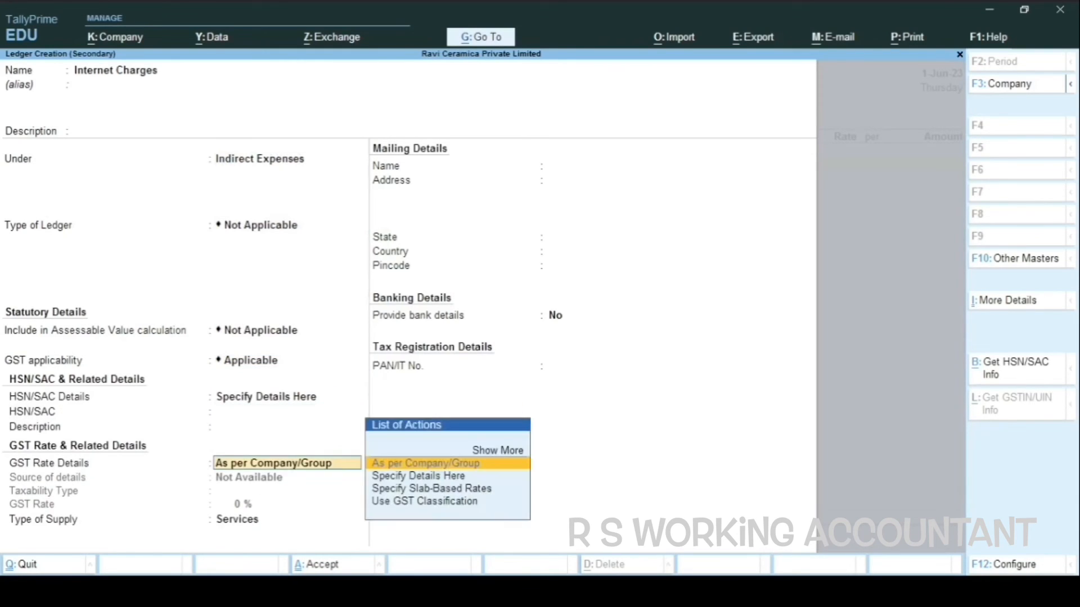
Specify the ledger's GST rate details here as Taxable at 18% for Services, and save it without bank details
key("Down")
key("Return")
key("Return")
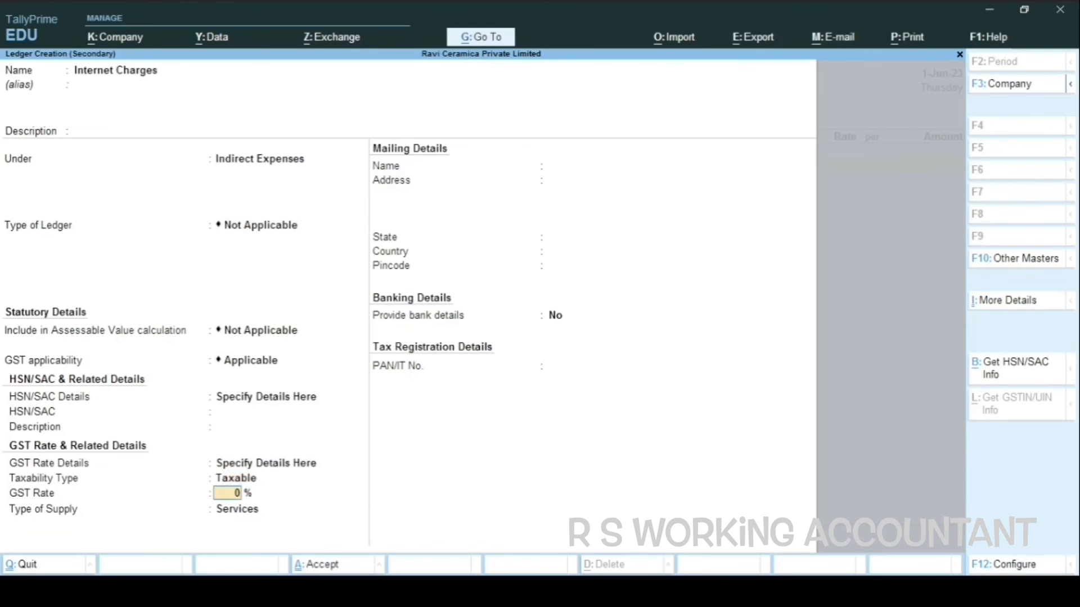
type("18")
key("Return")
key("Return")
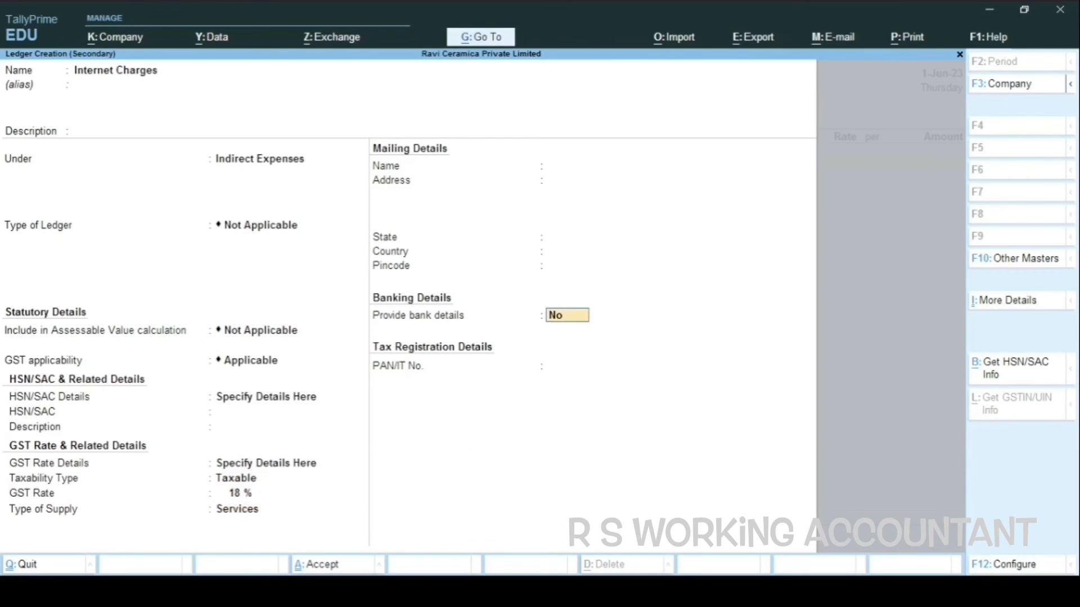
key("Return")
key("Return")
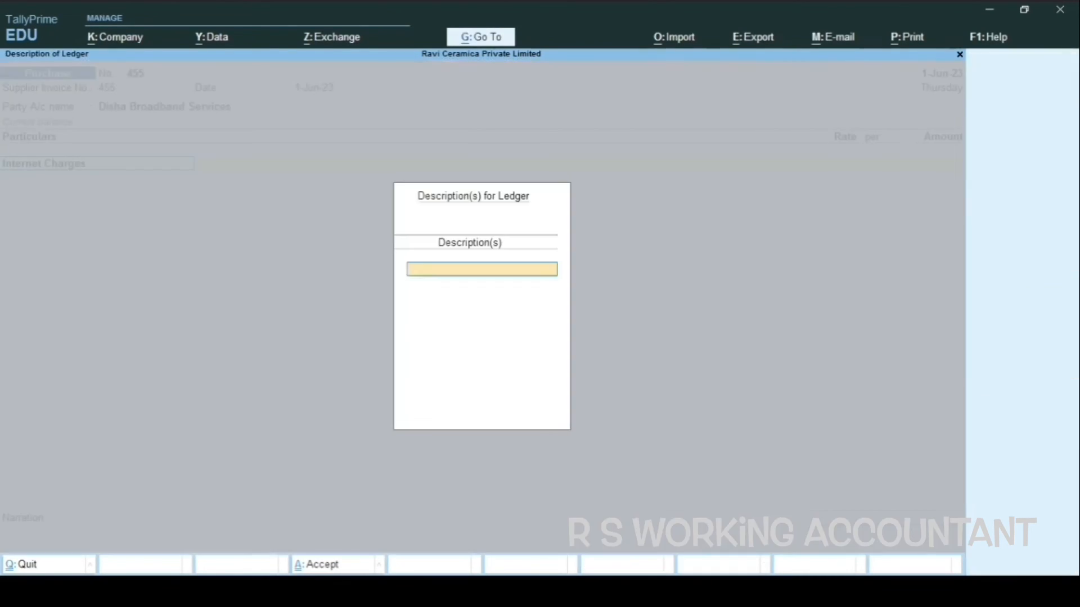
Leave the Internet Charges description blank and enter 12500 as its amount
key("Return")
type("12500")
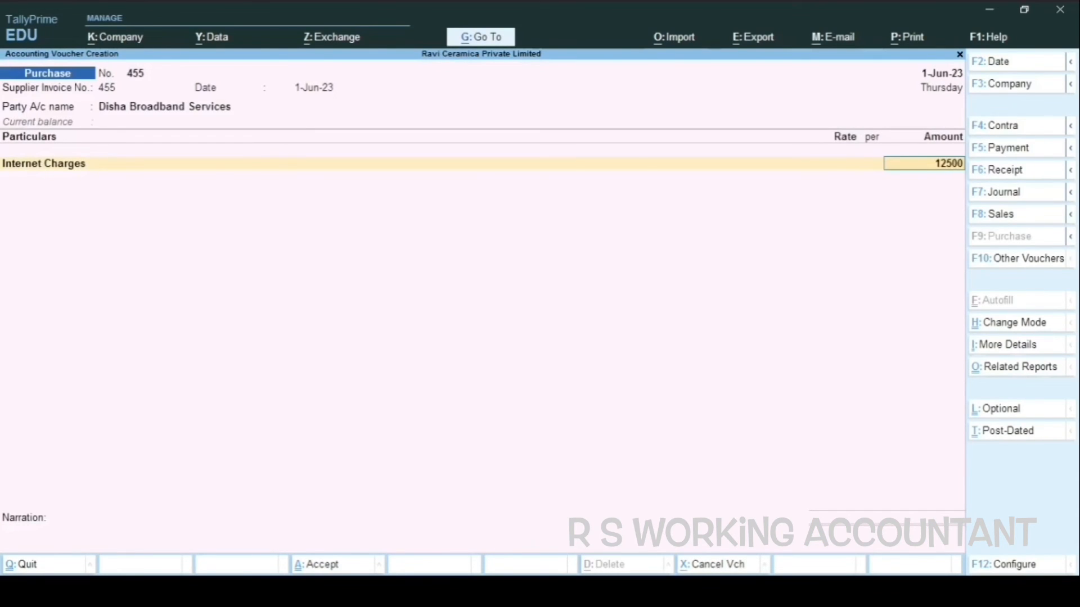
key("Return")
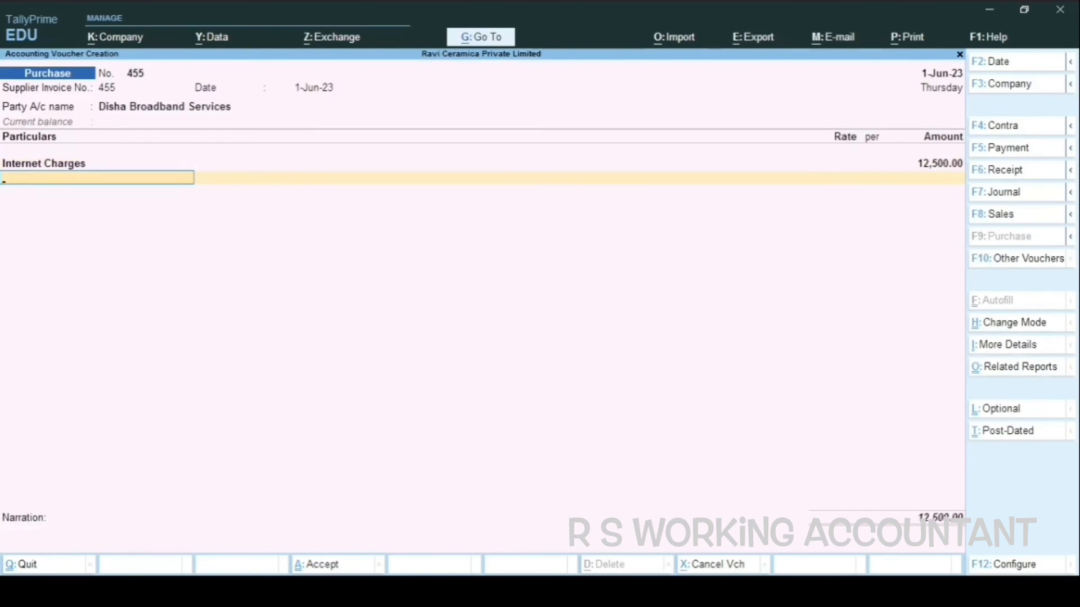
Add the Credit Cgst @ 9% ledger to the purchase voucher at its calculated amount
type("Cre")
key("Down")
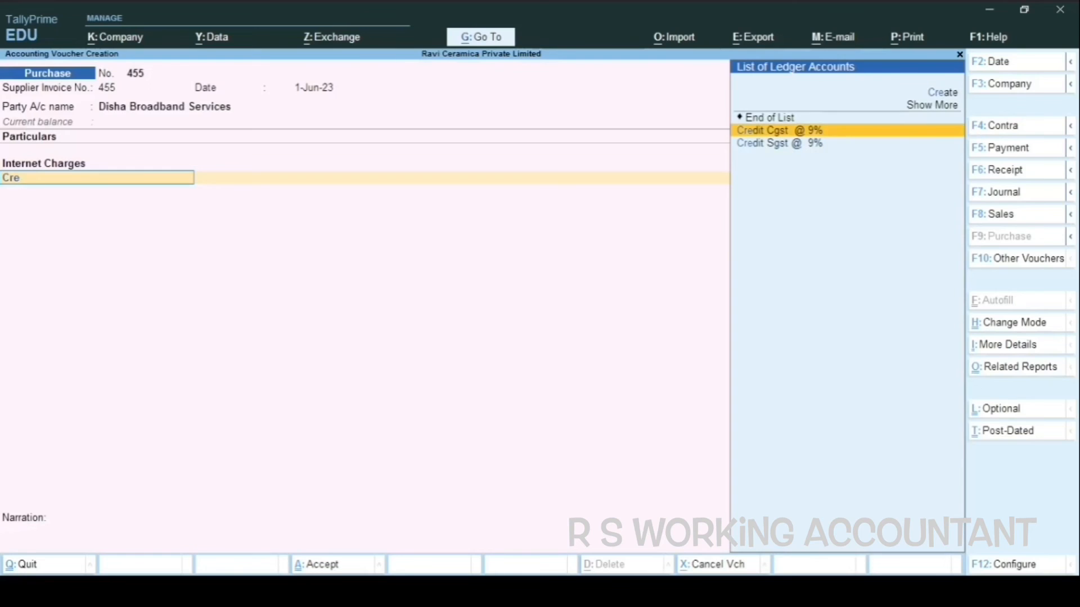
key("Return")
key("Return")
key("Return")
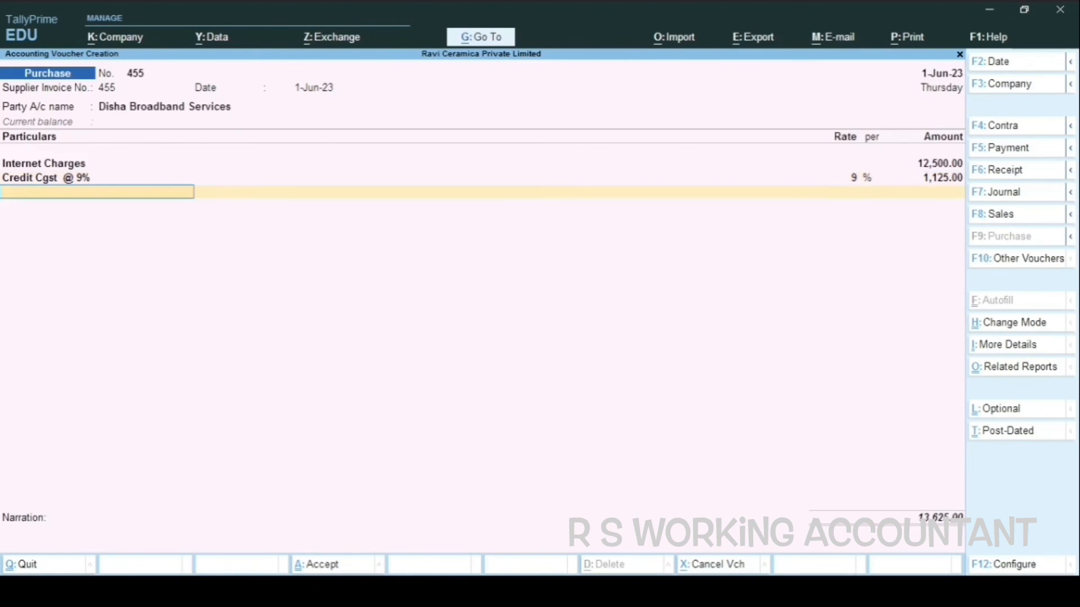
Add the Credit Sgst @ 9% ledger at its calculated amount and end the list of particulars
type("Cre")
key("Down")
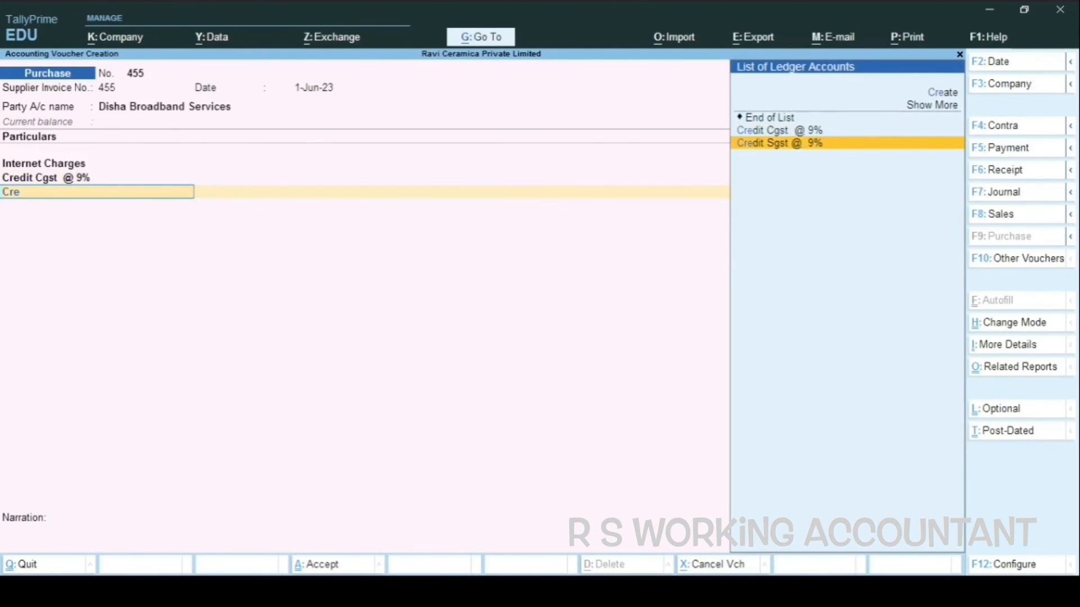
key("Return")
key("Return")
key("Return")
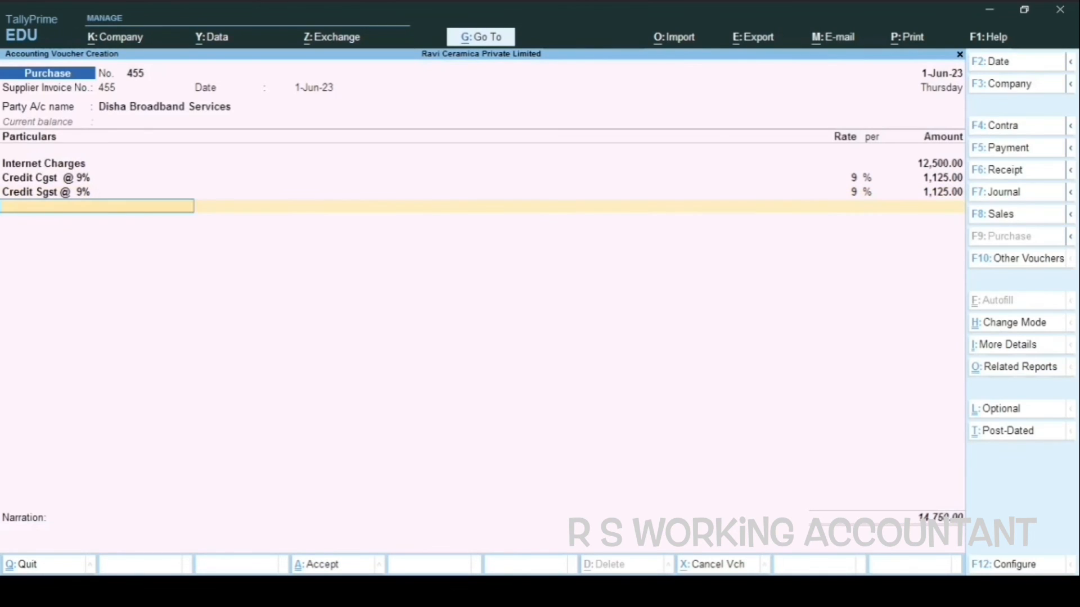
key("Return")
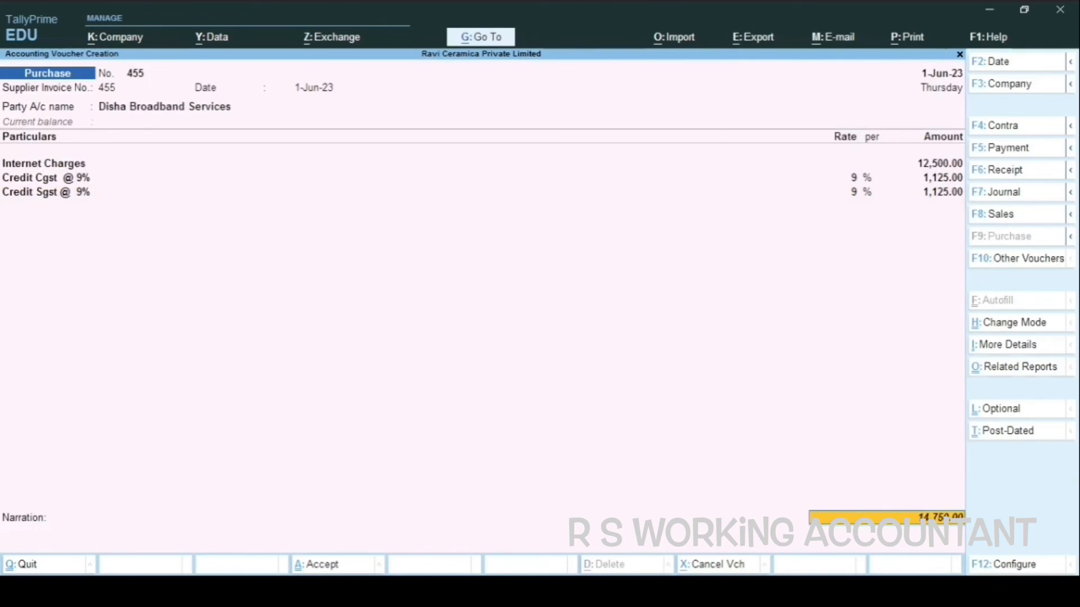
Add the description "Wifi Service Purchased for 1 Year" to the Internet Charges ledger, keeping its amount and the two tax lines
key("BackSpace")
key("BackSpace")
key("BackSpace")
key("BackSpace")
key("BackSpace")
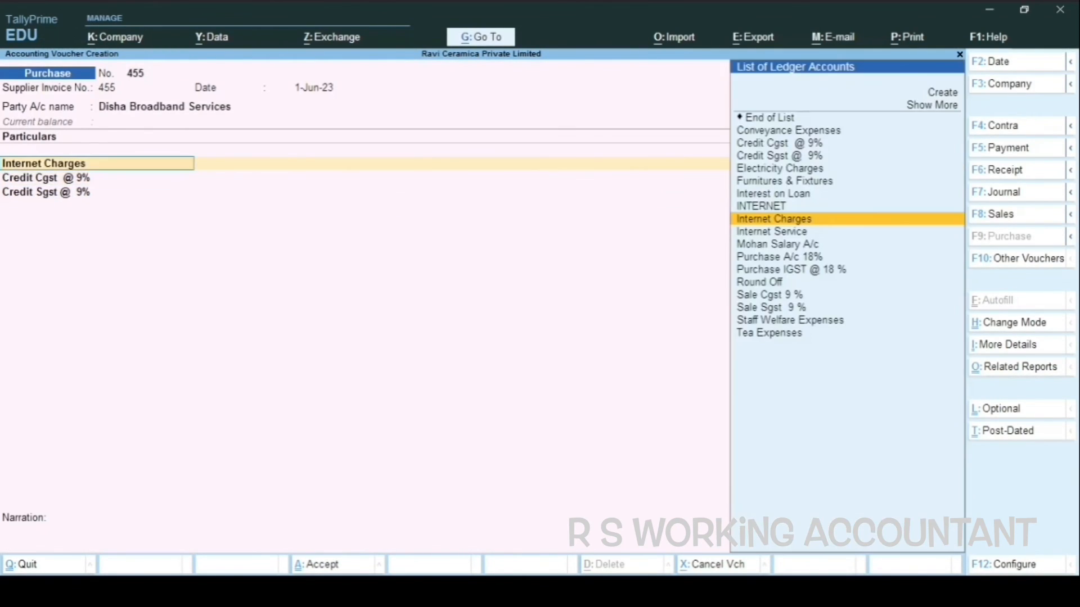
key("Return")
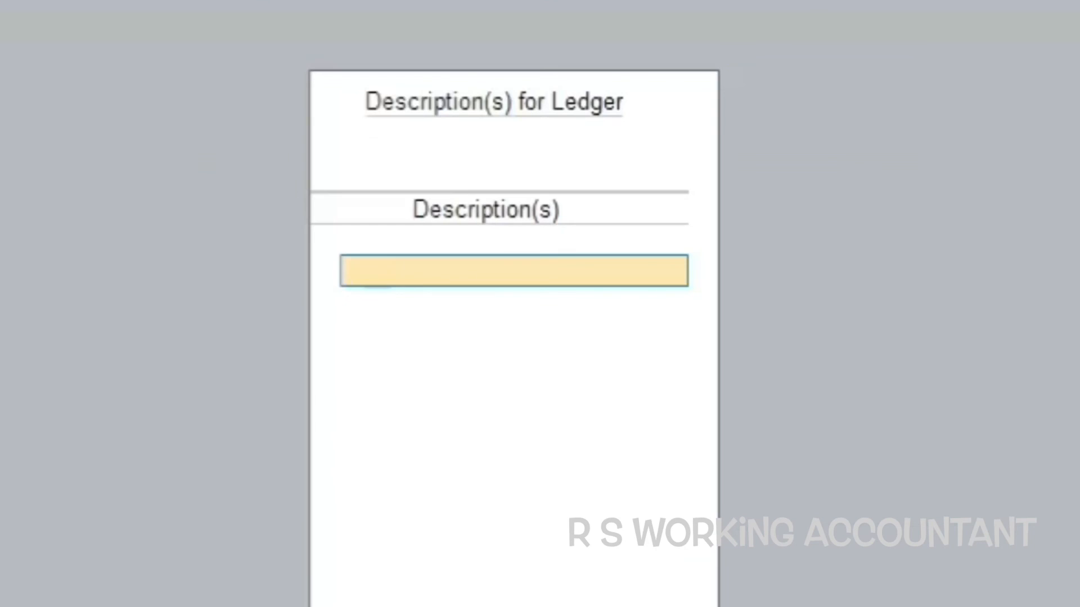
type("Wifi Service")
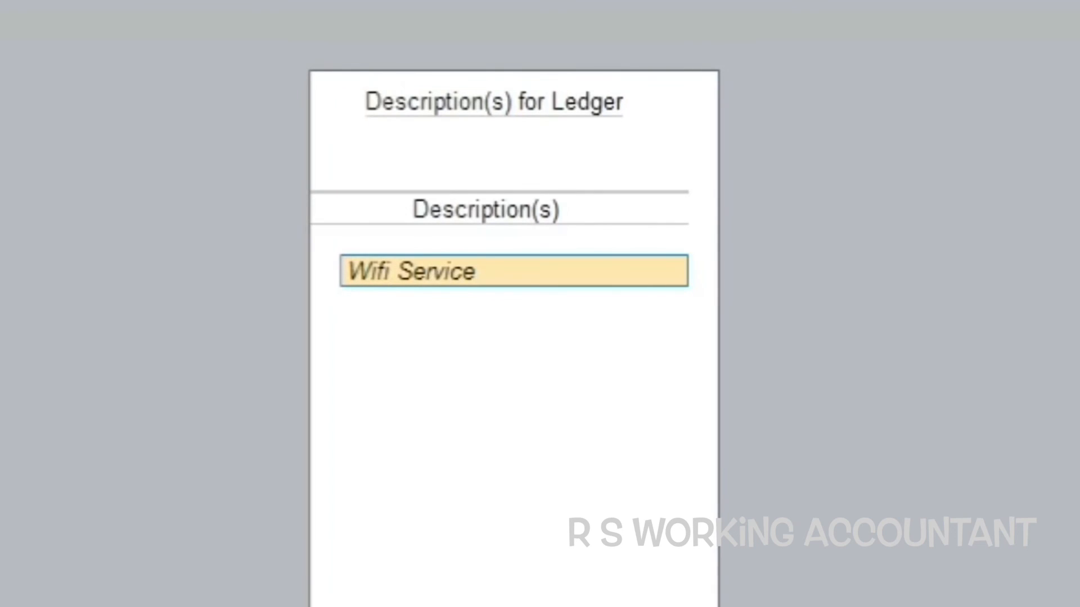
type(" Purchas")
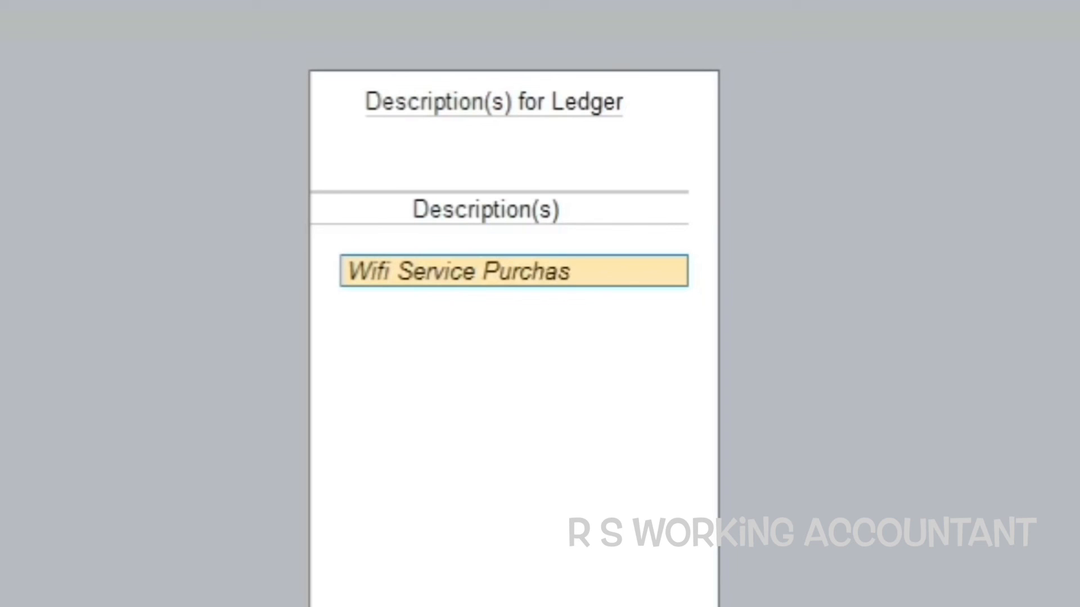
type("ed for")
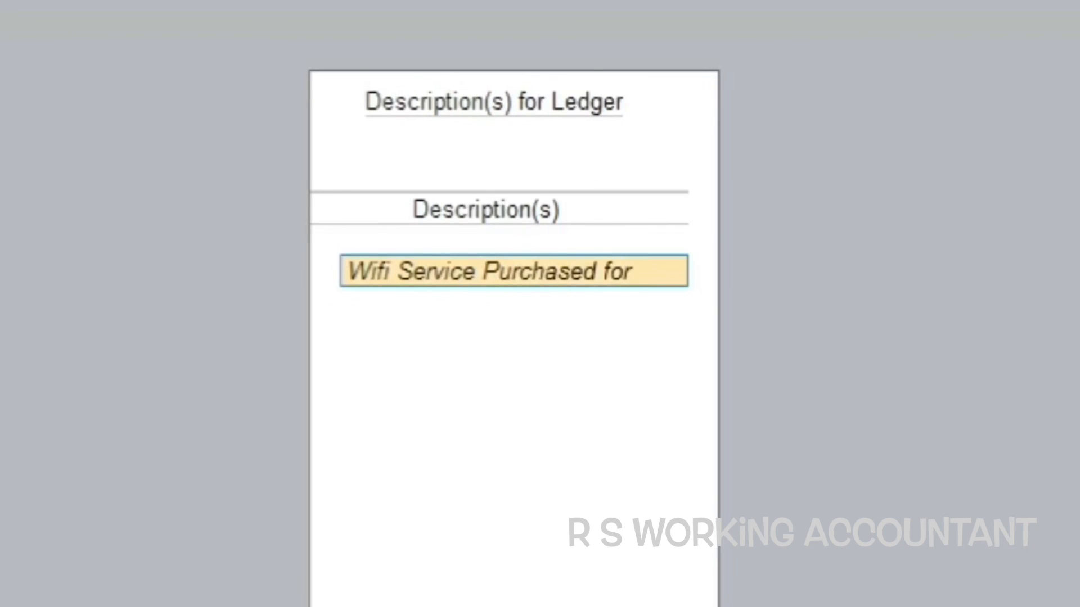
type(" 1 Year")
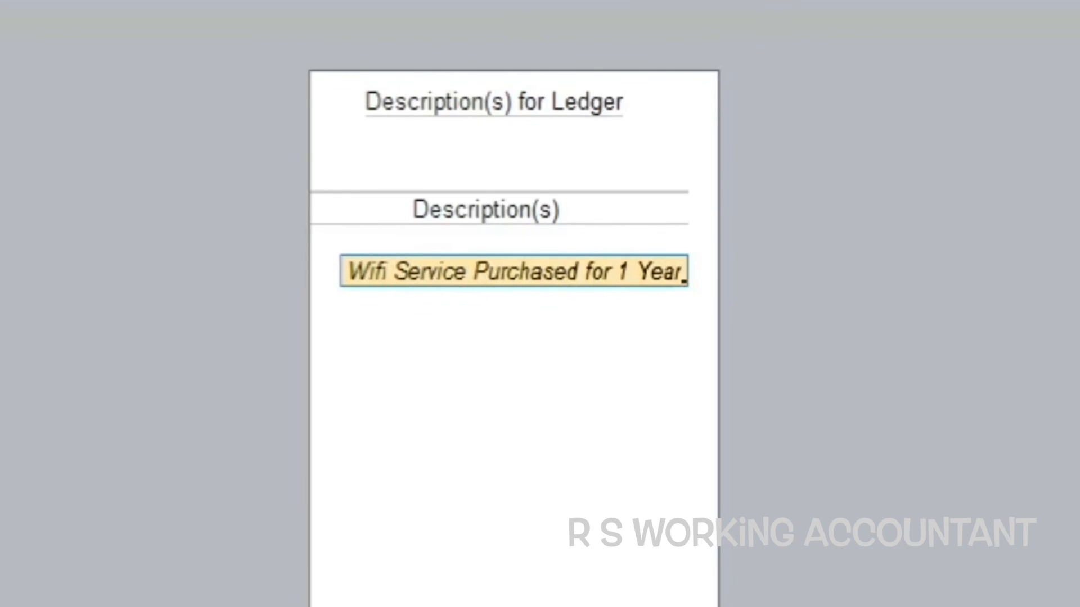
key("Return")
key("Return")
key("Return")
key("Return")
key("Return")
key("Return")
key("Return")
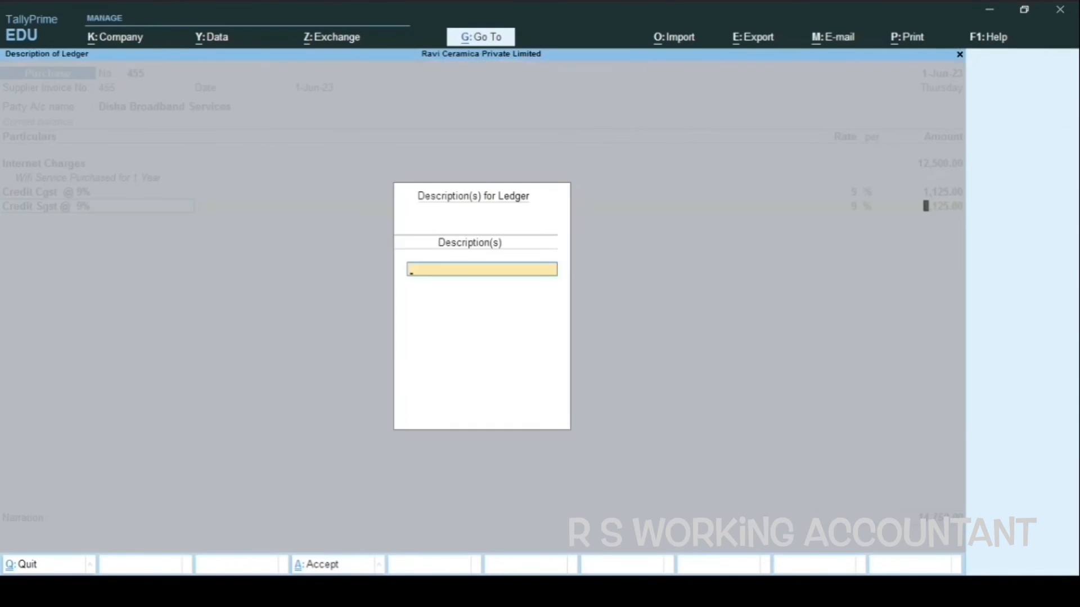
key("Return")
key("Return")
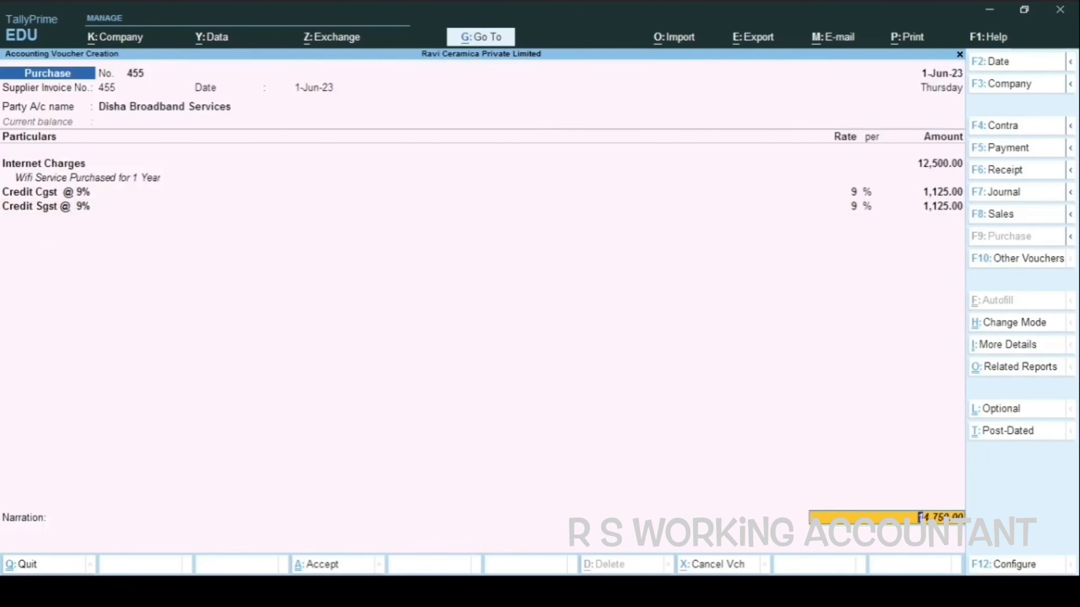
Allocate the full bill amount as a New Ref under the supplier invoice number, save the purchase voucher without narration, and leave voucher entry
key("Return")
key("Return")
key("Return")
key("Return")
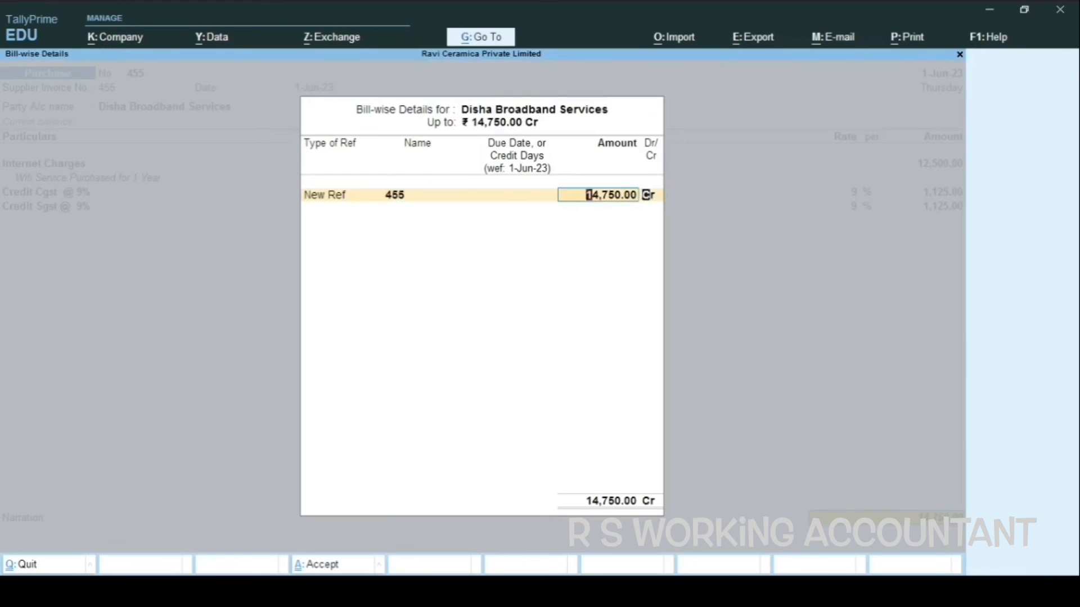
key("Return")
key("Return")
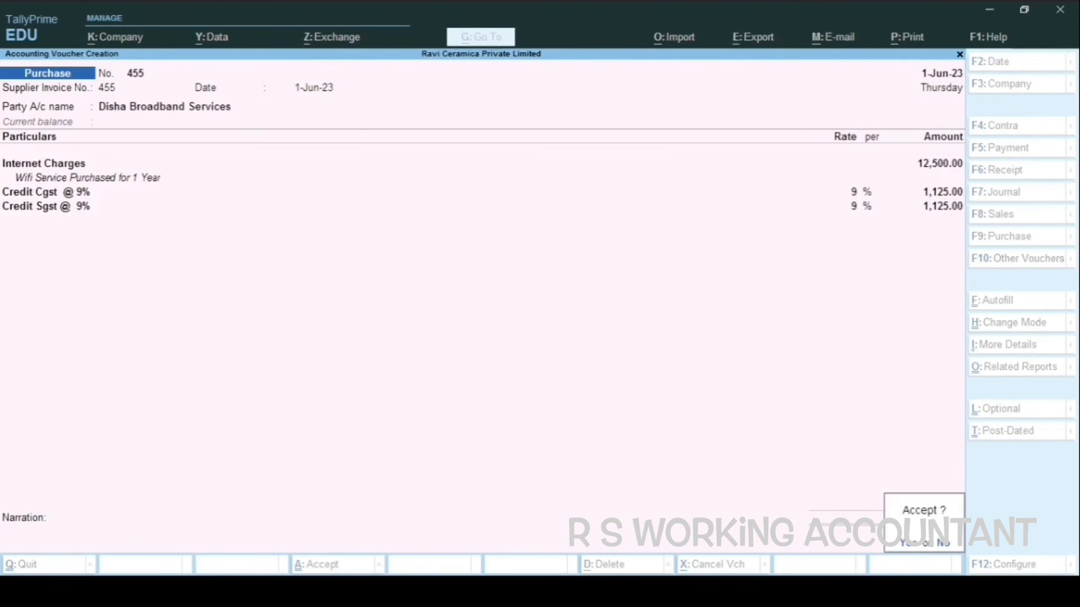
key("Return")
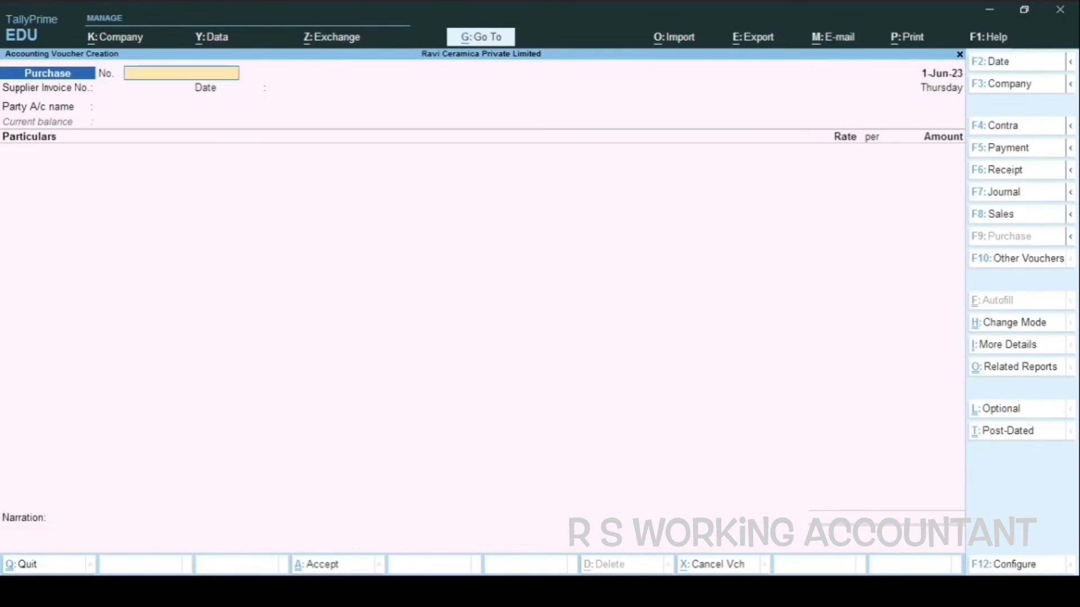
key("Escape")
key("Escape")
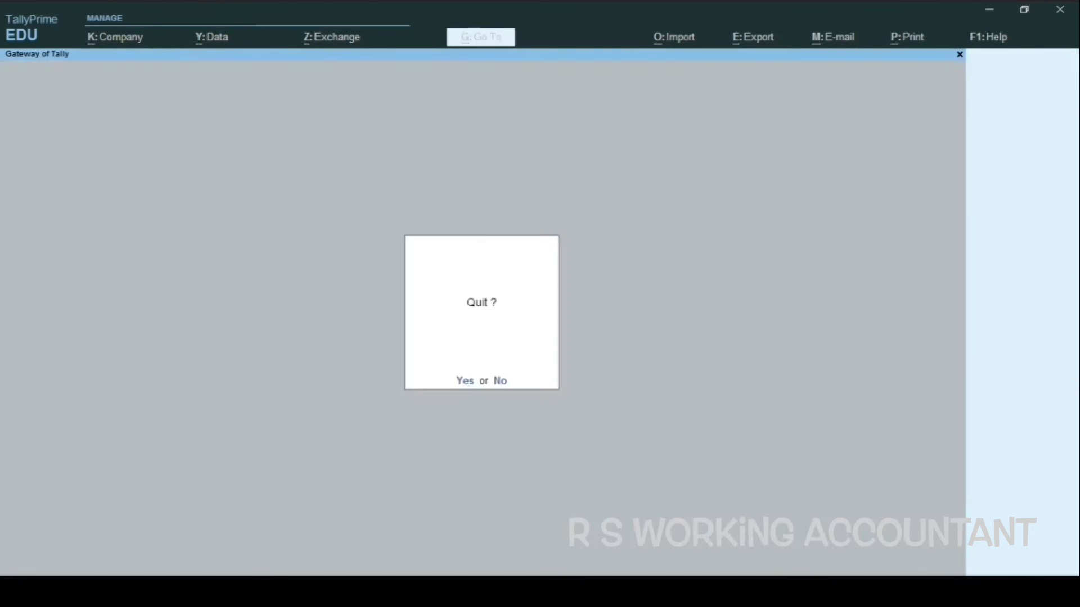
key("Escape")
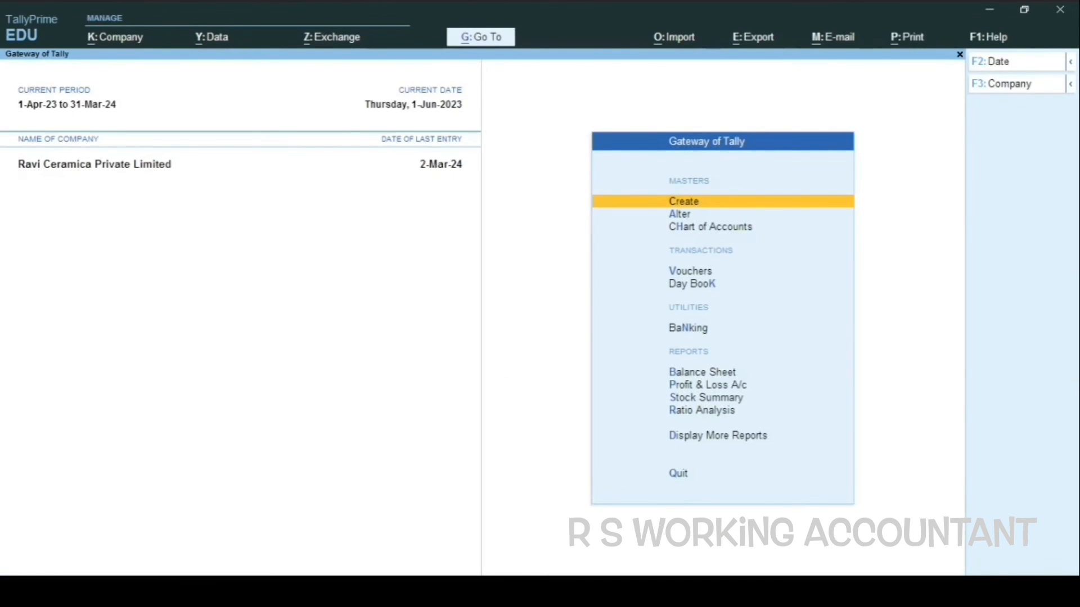
Open the Balance Sheet and drill down through Current Assets to the Sundry Debtors group summary
key("b")
key("Right")
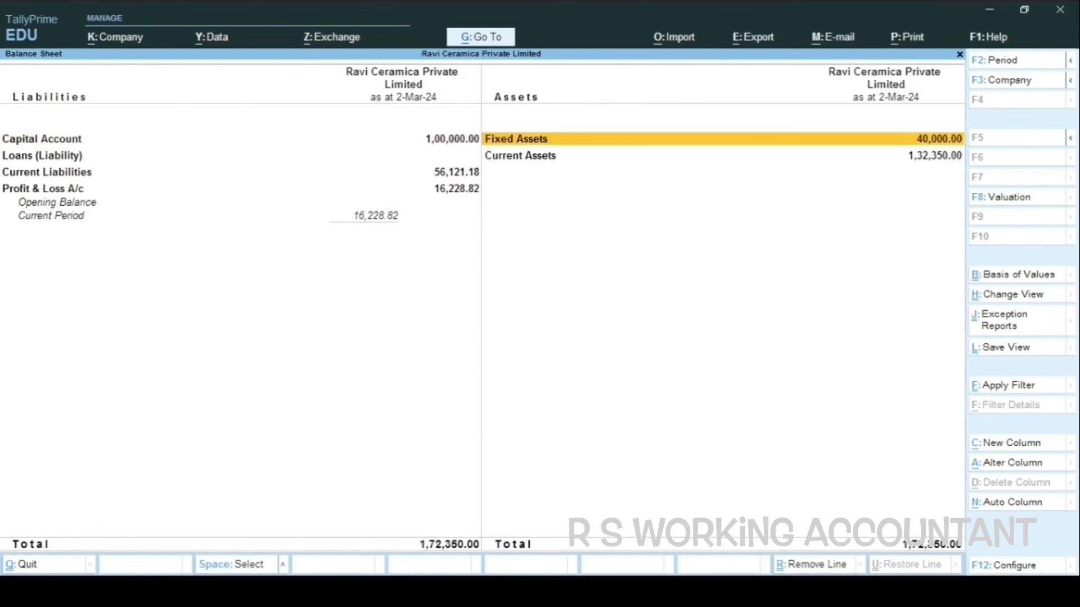
key("Down")
key("Return")
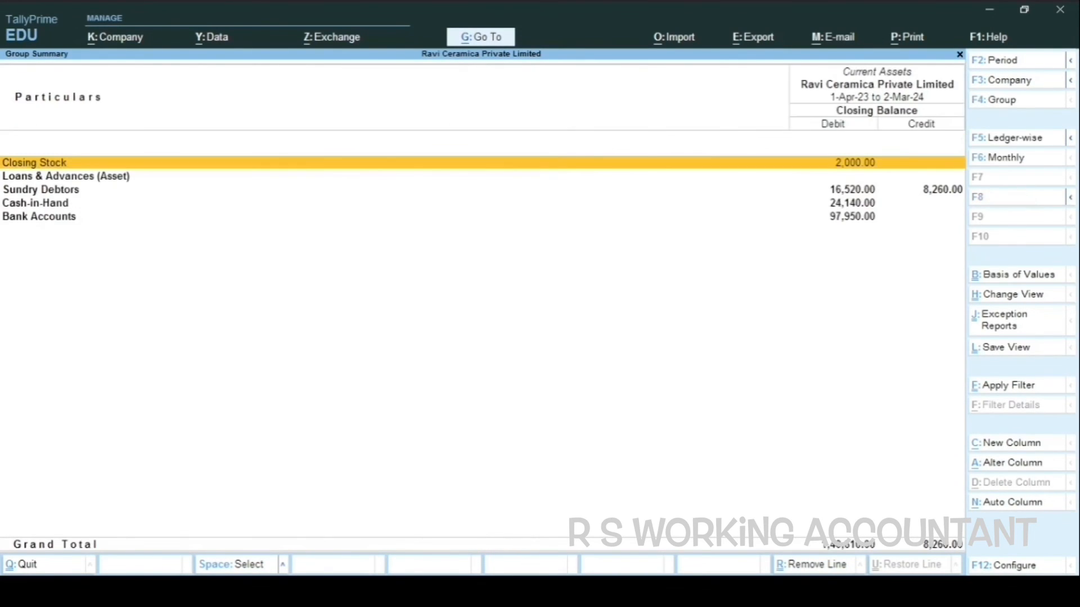
key("Down")
key("Down")
key("Return")
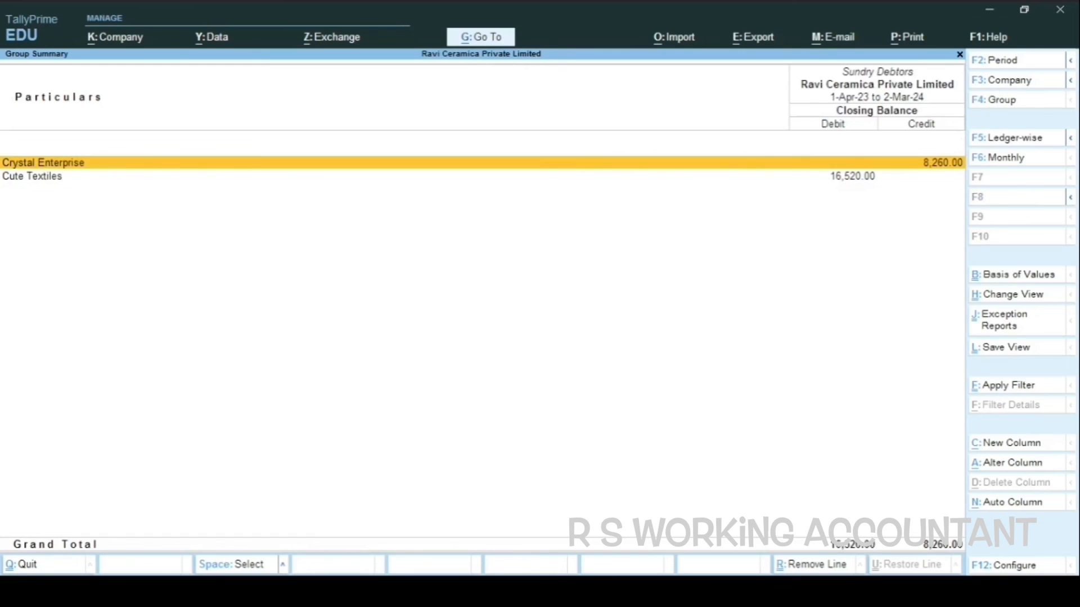
Drill into the June transactions of Cute Textiles and open its Internet Service sales voucher for review
key("Down")
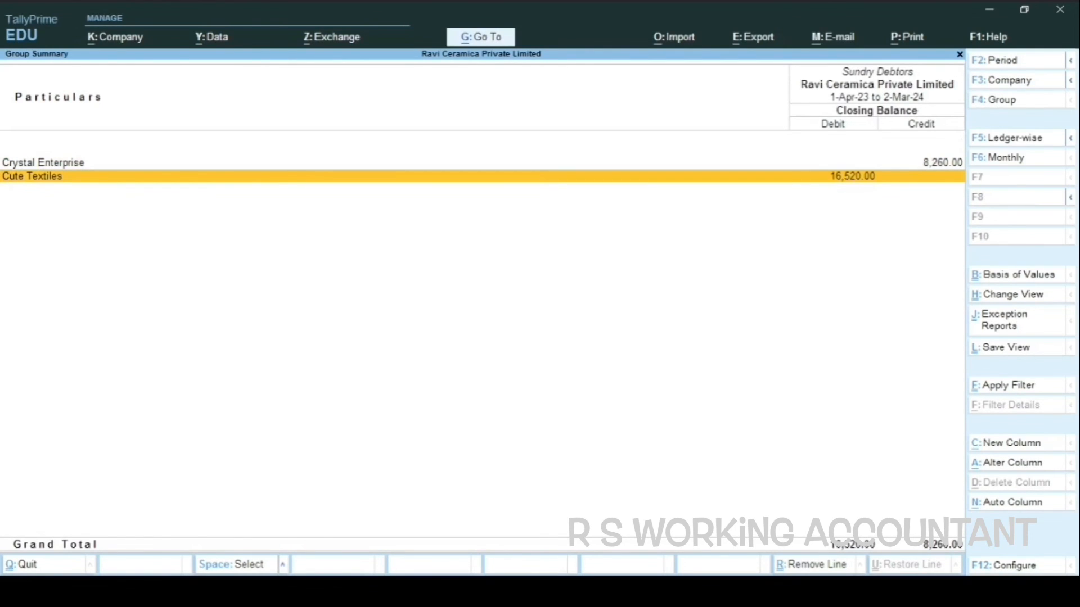
key("Return")
key("Up")
key("Up")
key("Up")
key("Up")
key("Up")
key("Up")
key("Up")
key("Up")
key("Up")
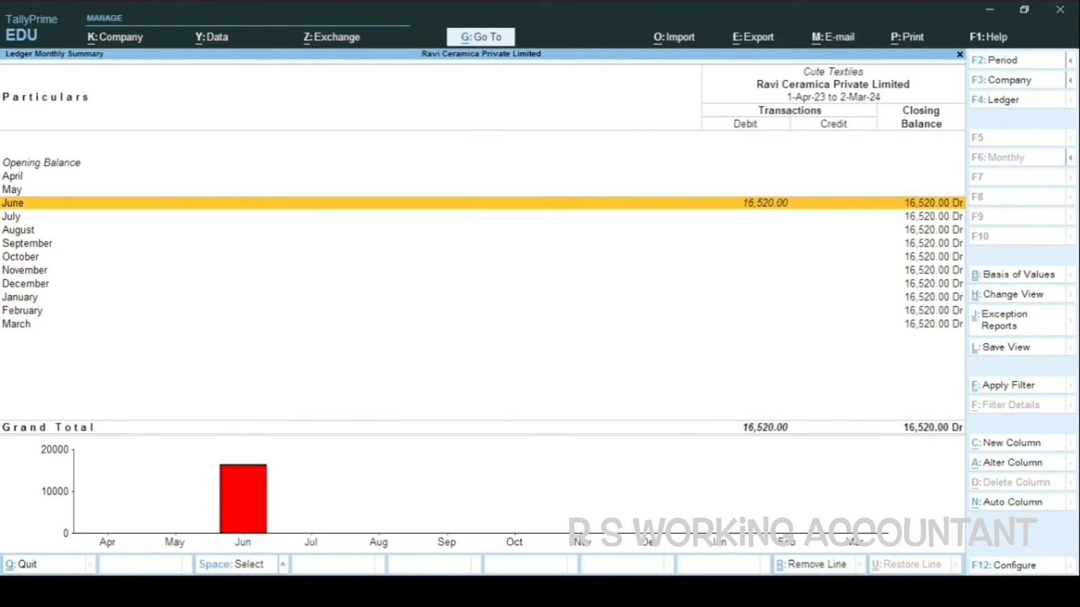
key("Return")
key("Return")
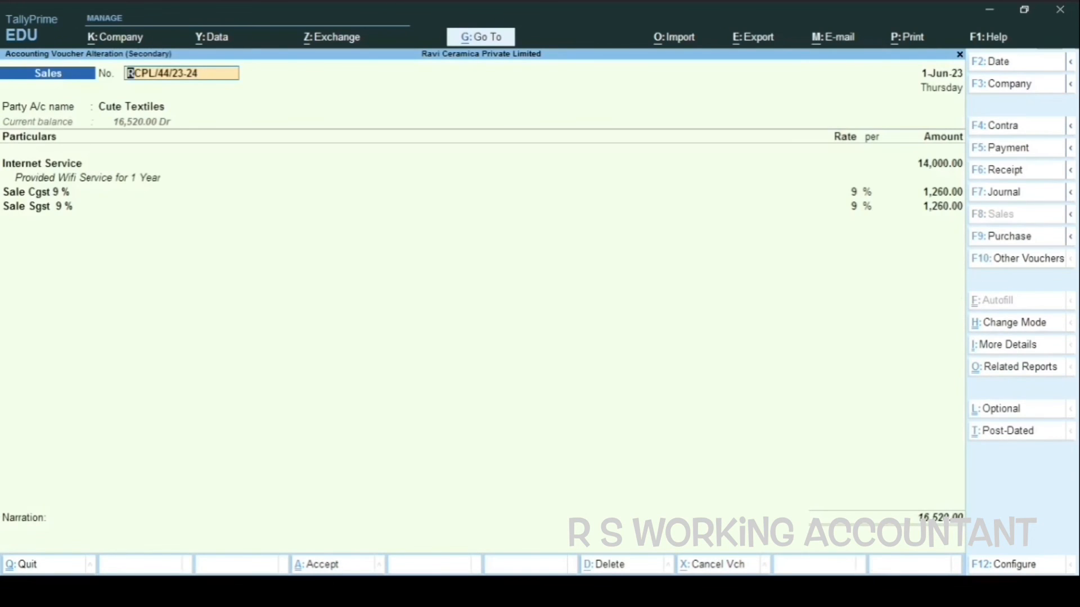
Return to the Balance Sheet and drill down through Current Liabilities to the Sundry Creditors group summary
key("Escape")
key("Escape")
key("Escape")
key("Escape")
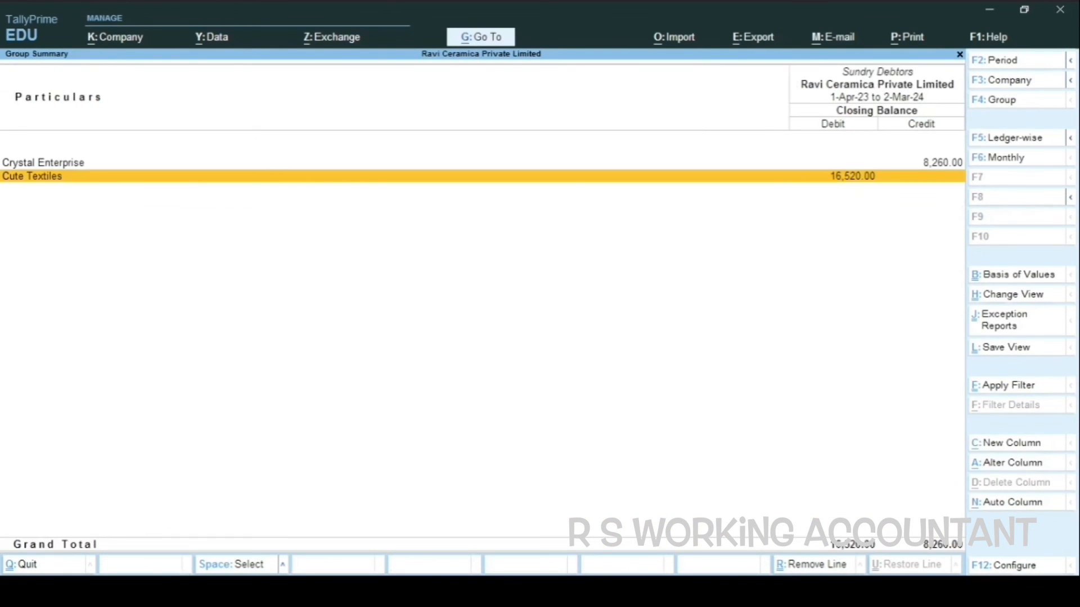
key("Escape")
key("Left")
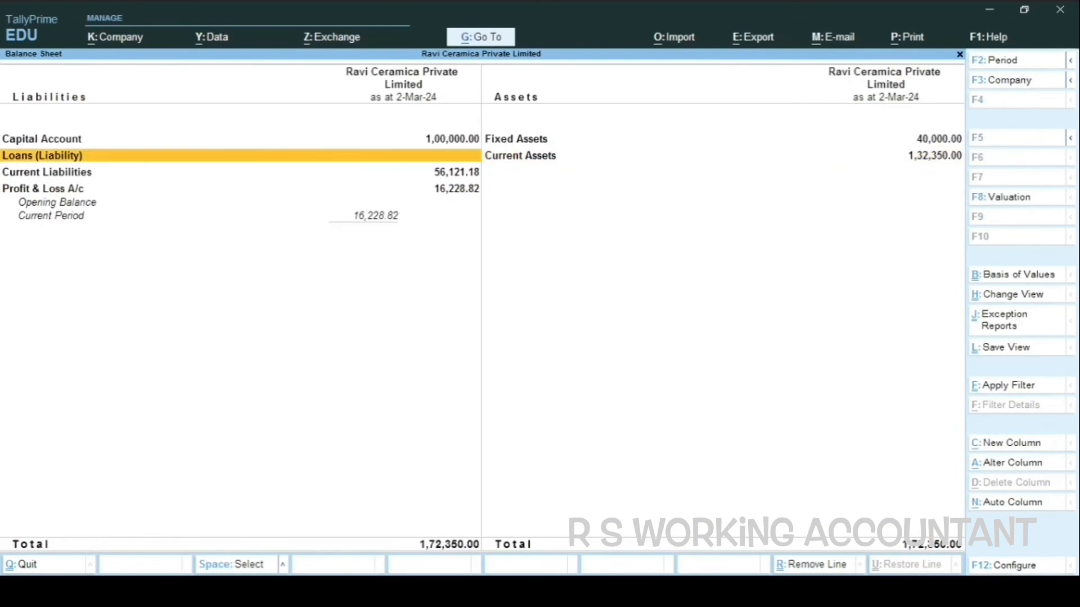
key("Down")
key("Return")
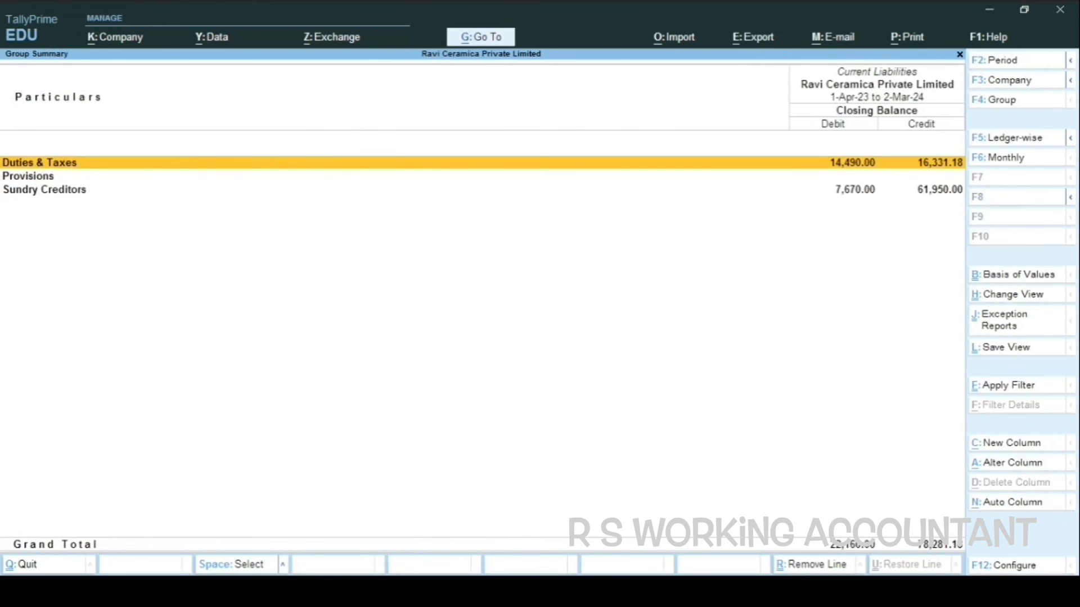
key("Down")
key("Down")
key("Return")
key("Down")
key("Down")
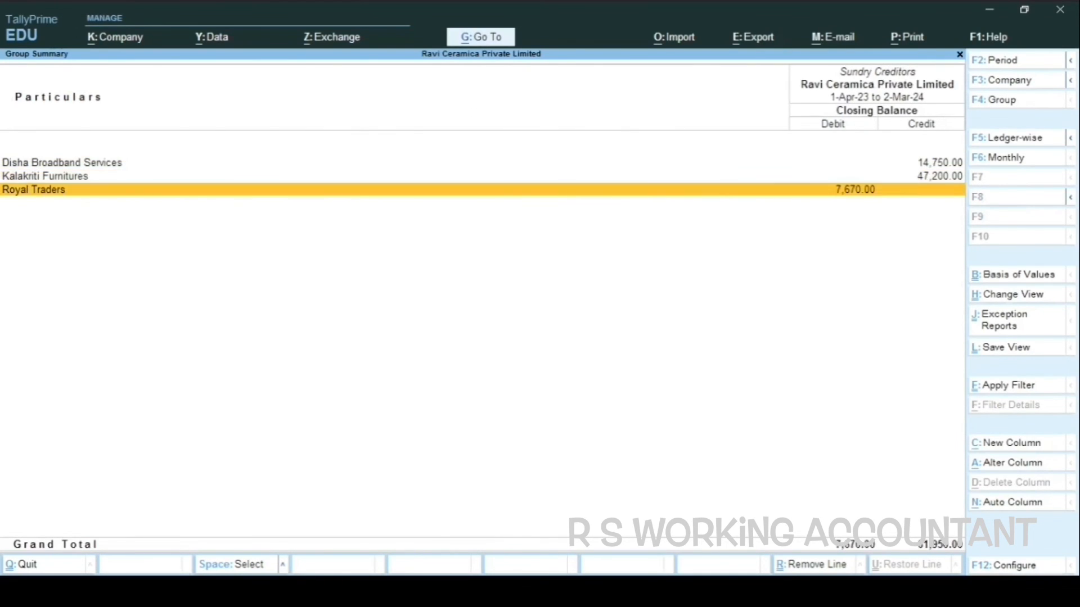
Drill into the June transactions of Disha Broadband Services and open its Internet Charges purchase voucher for review
key("Up")
key("Up")
key("Return")
key("Up")
key("Up")
key("Up")
key("Up")
key("Up")
key("Up")
key("Up")
key("Up")
key("Up")
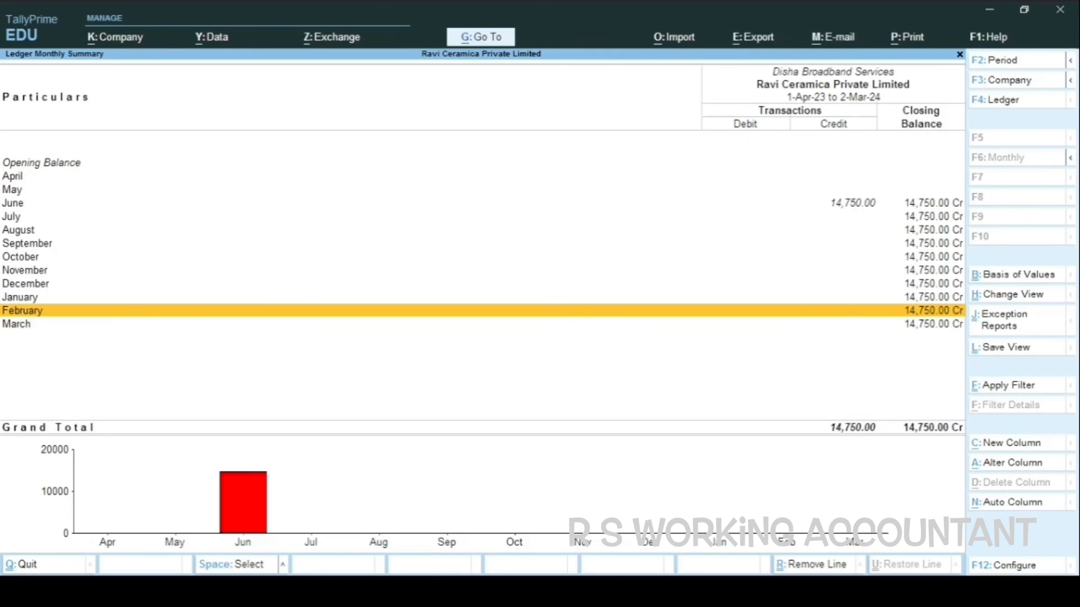
key("Return")
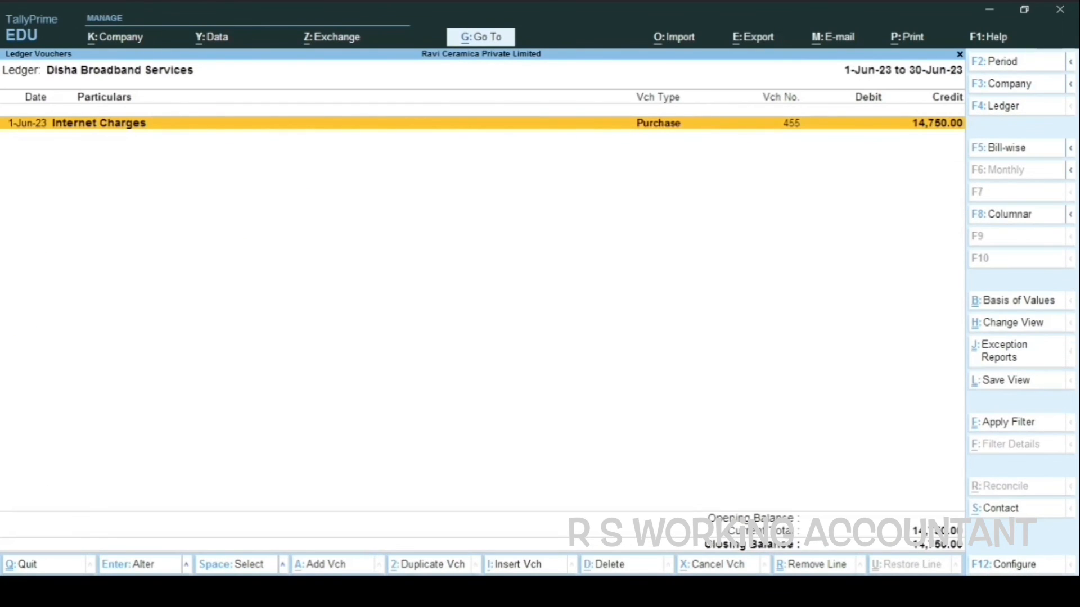
key("Return")
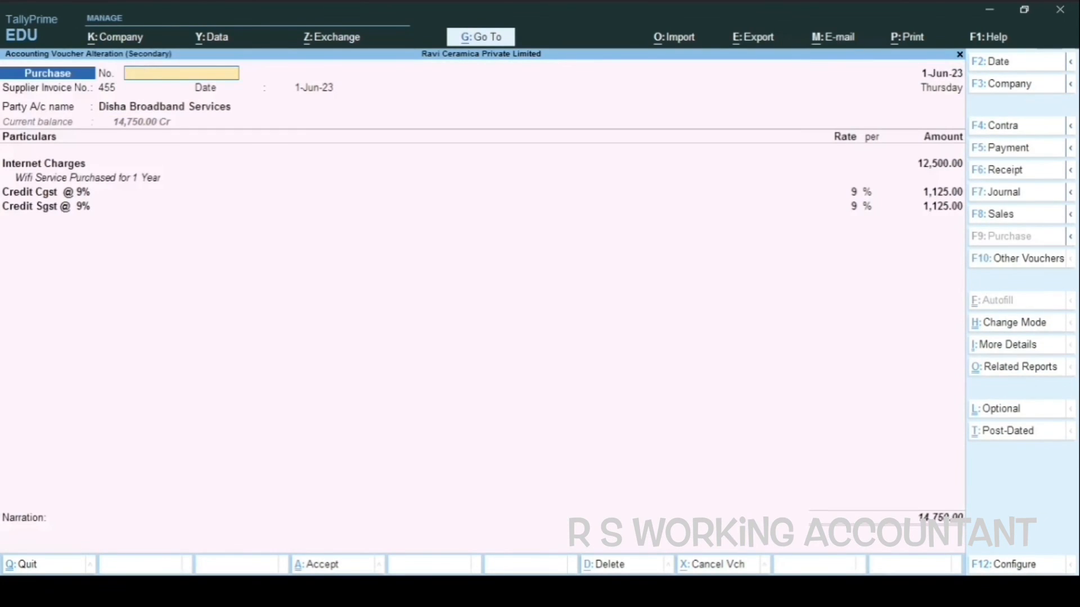
Close the Disha Broadband Services voucher and its ledger reports, returning to the Sundry Creditors group summary
key("Escape")
key("Escape")
key("Escape")
key("Escape")
key("Escape")
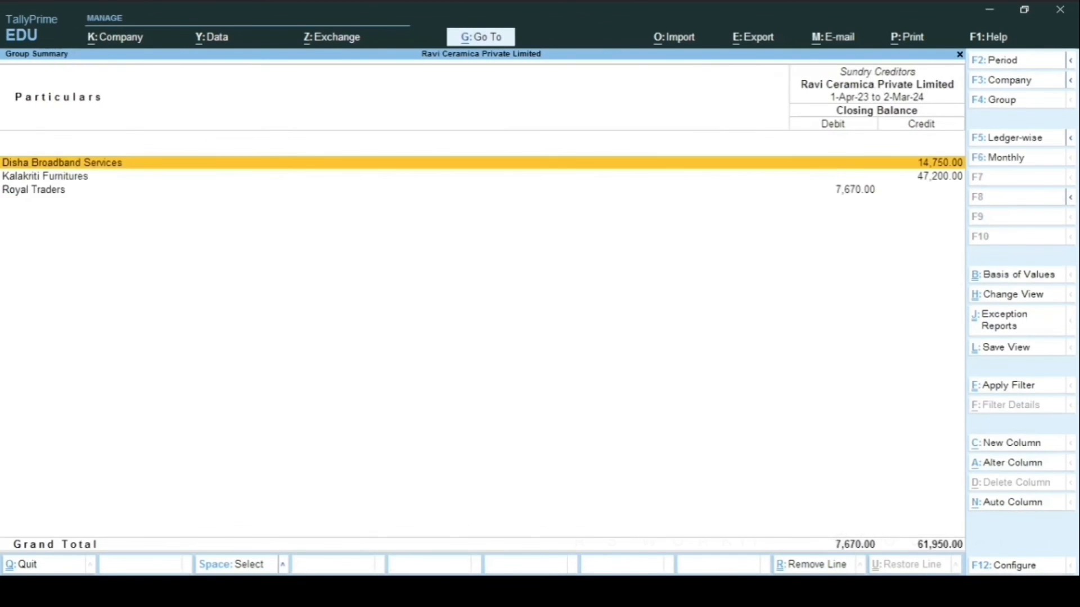
key("Home")
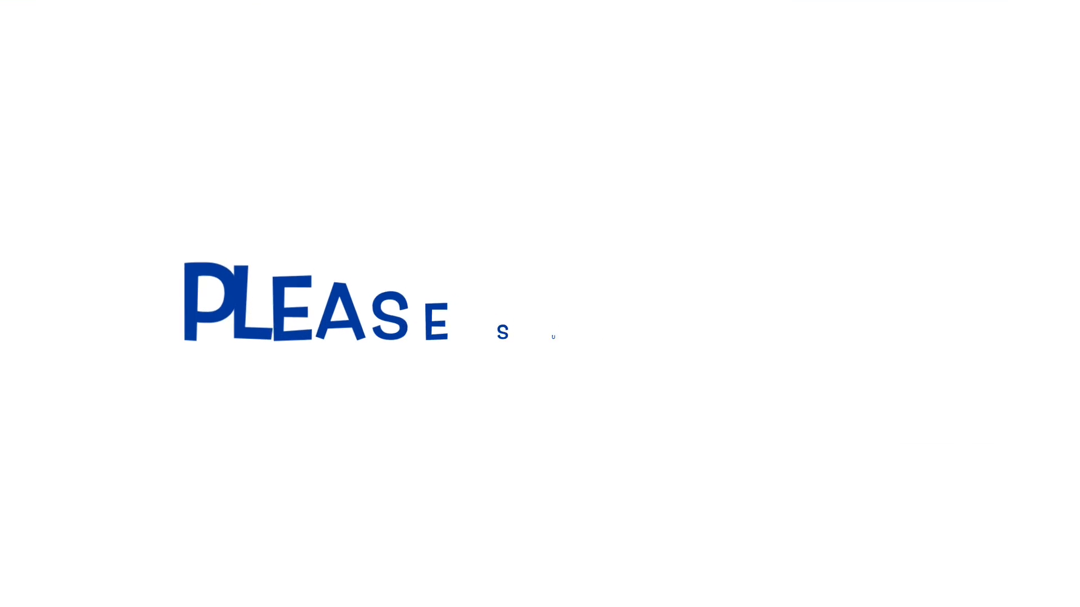